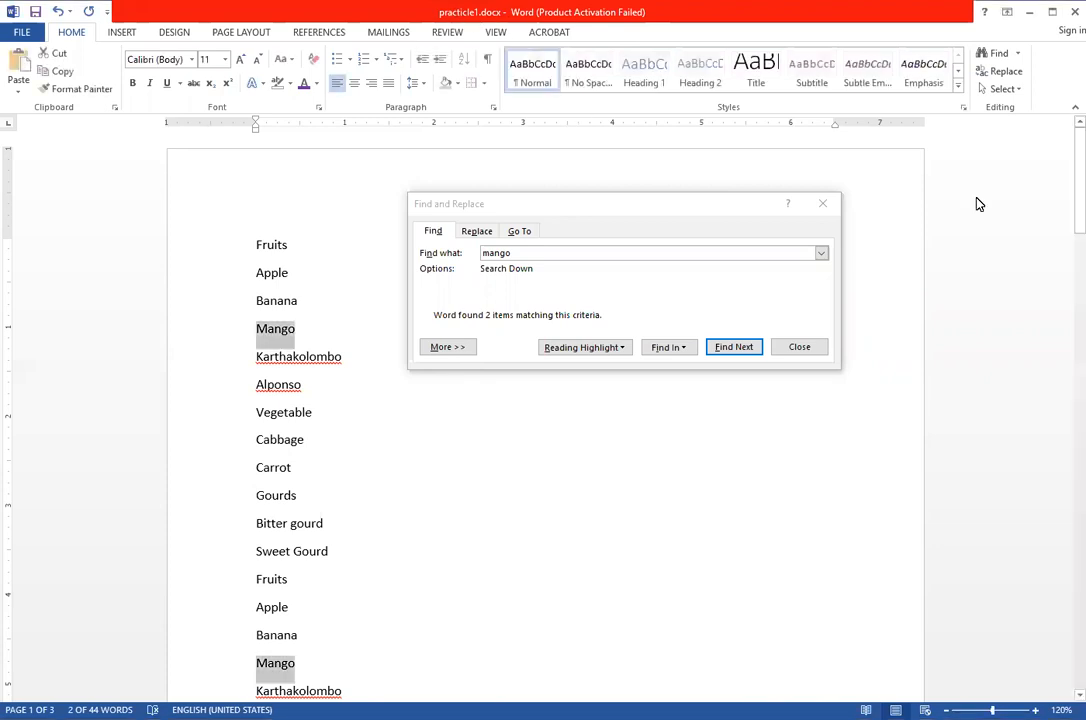
left_click(629, 205)
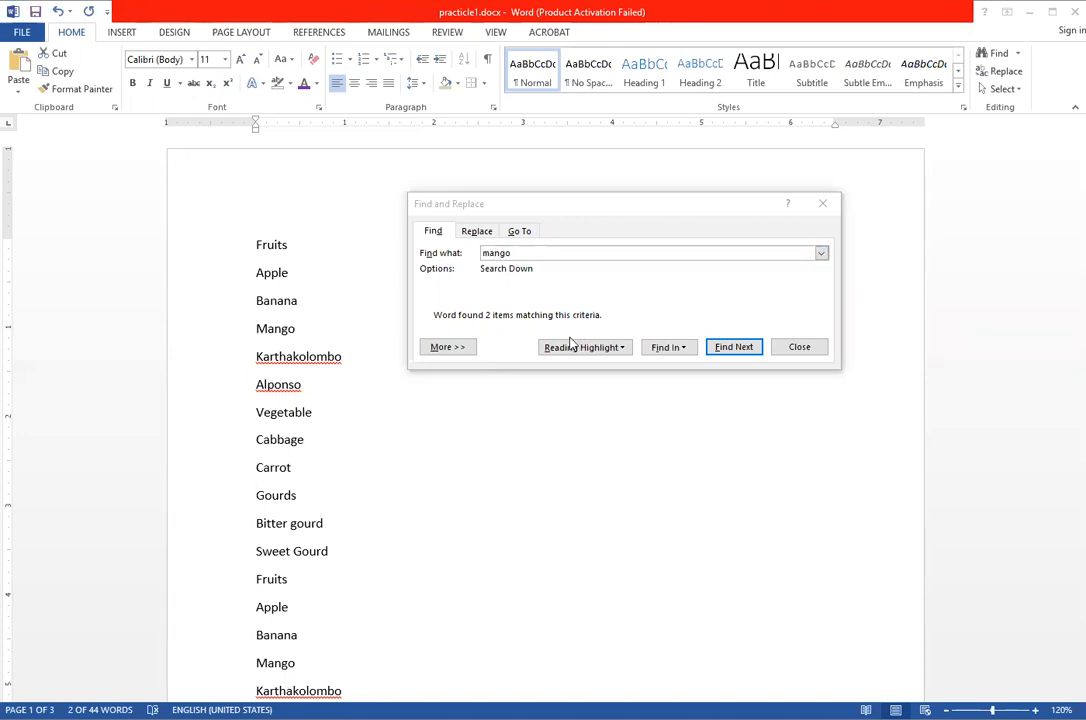
left_click(673, 352)
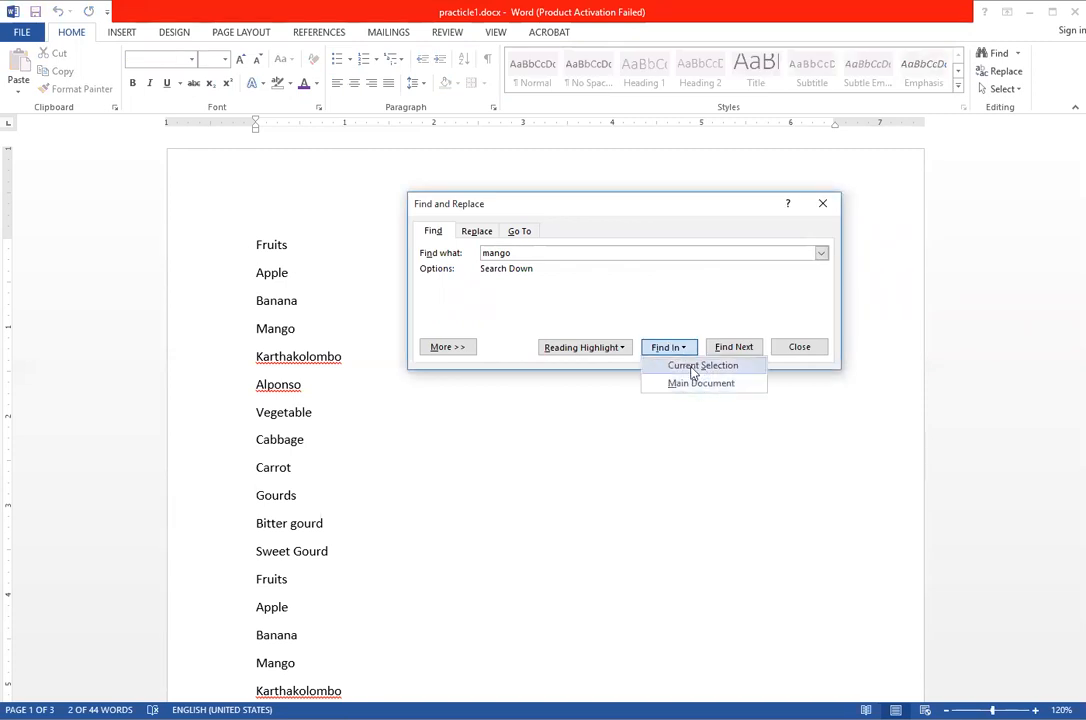
left_click(731, 349)
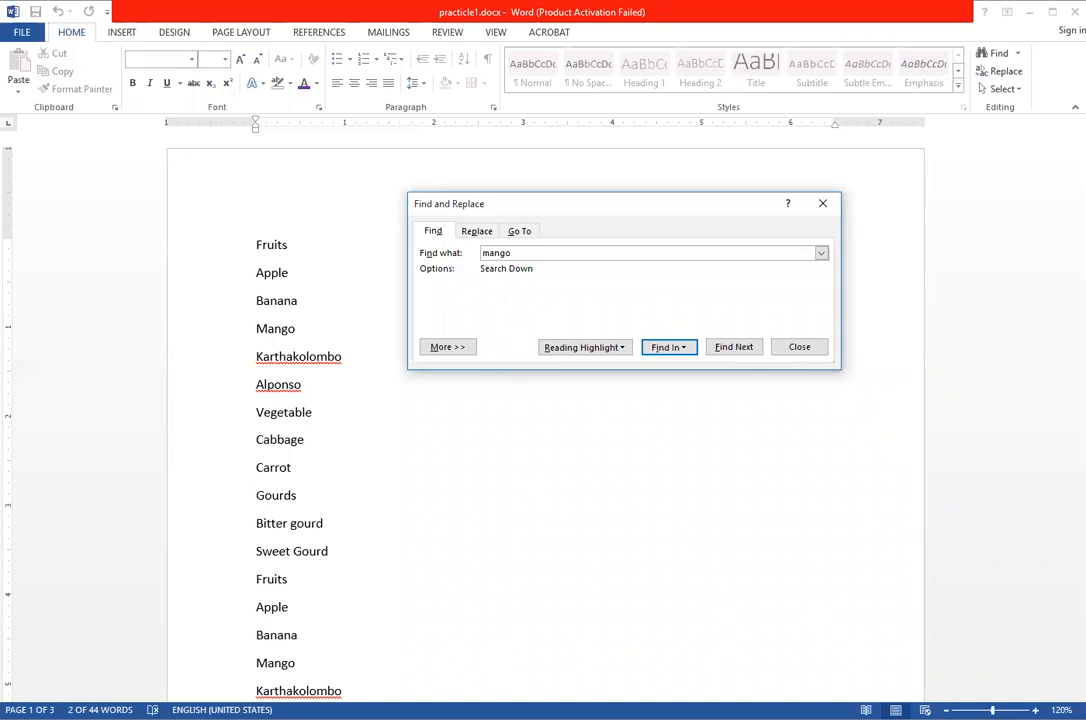
left_click(802, 594)
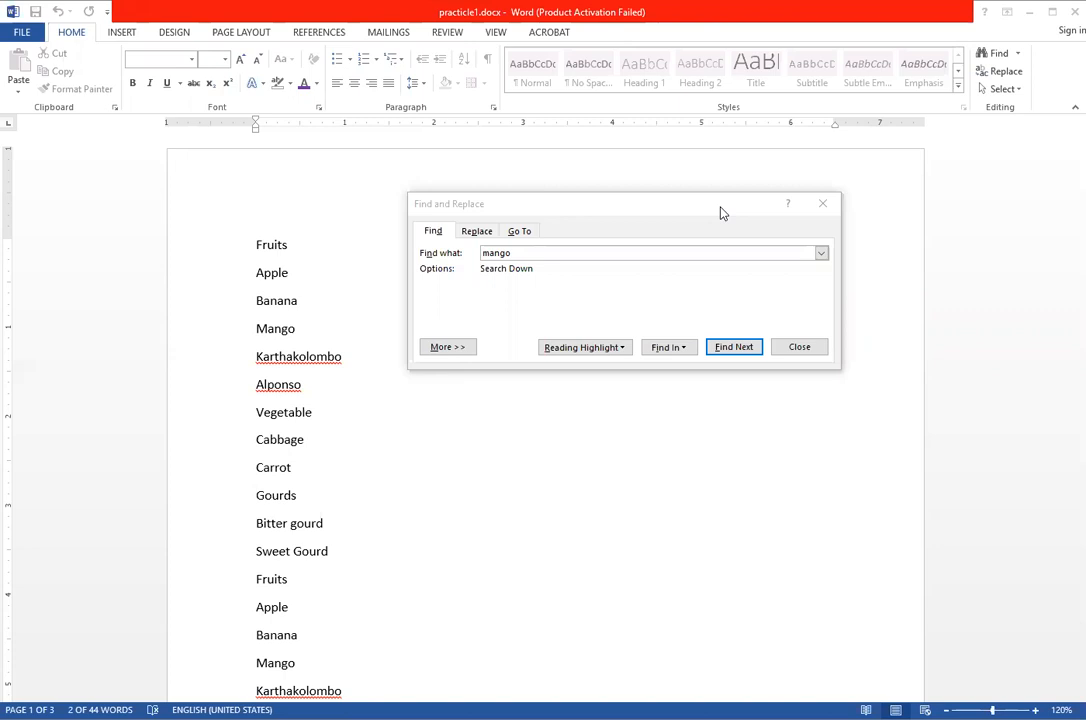
left_click(681, 231)
left_click(472, 256)
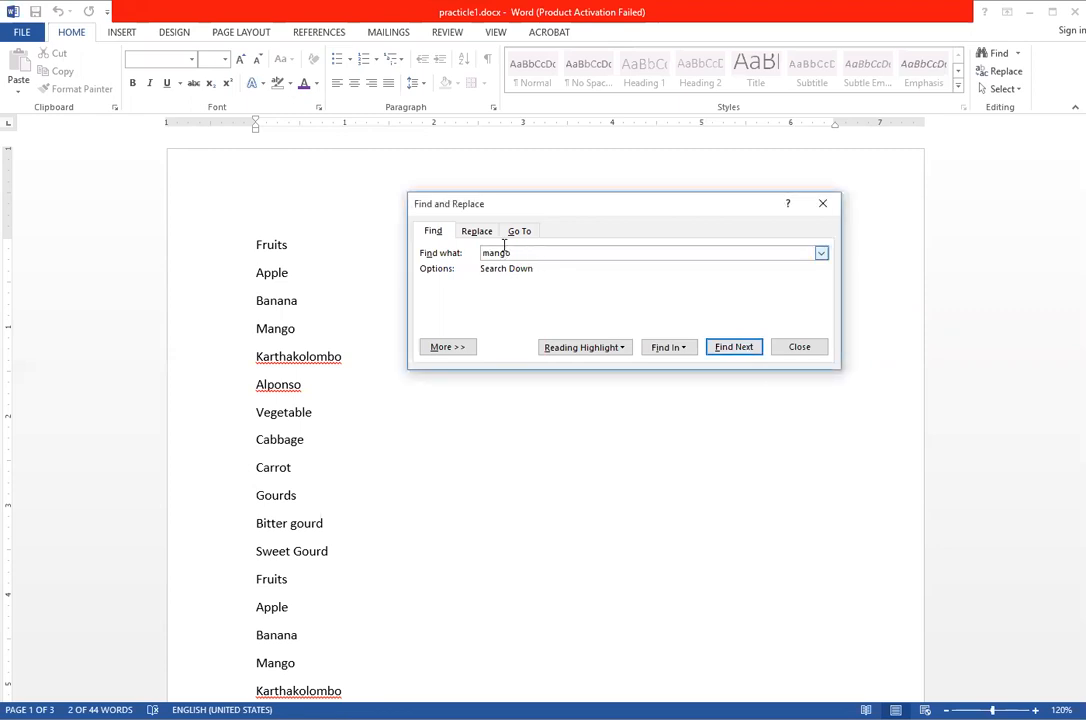
Step through the occurrences of "mango", continuing the search beyond the selection into the rest of the document
left_click(742, 348)
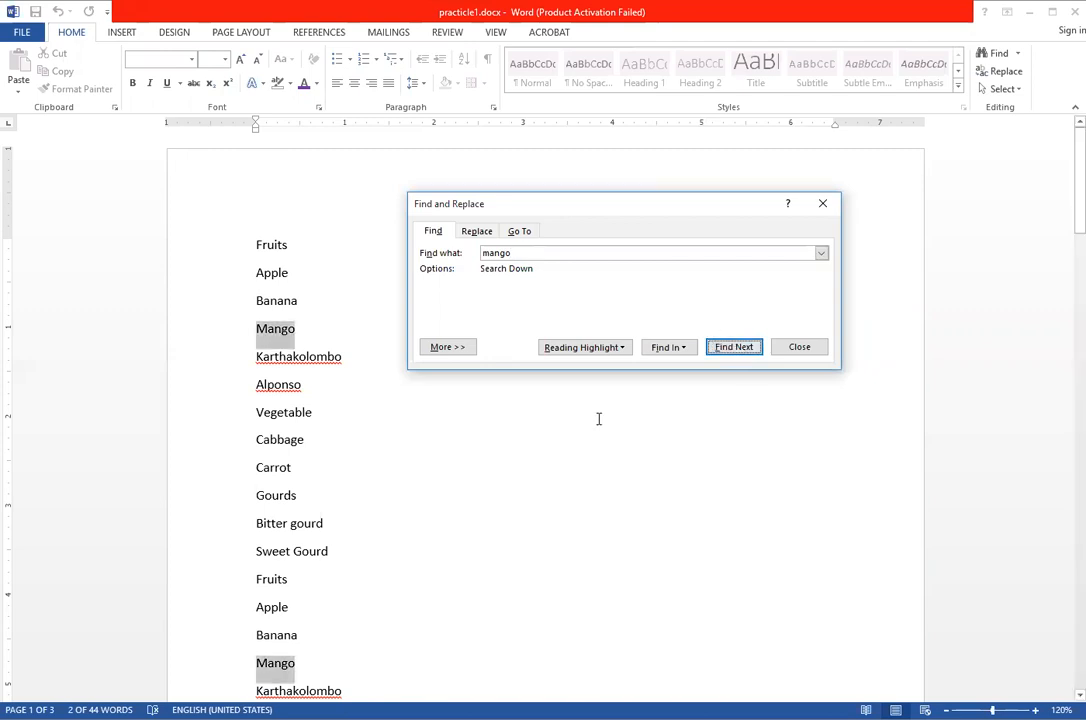
left_click(731, 352)
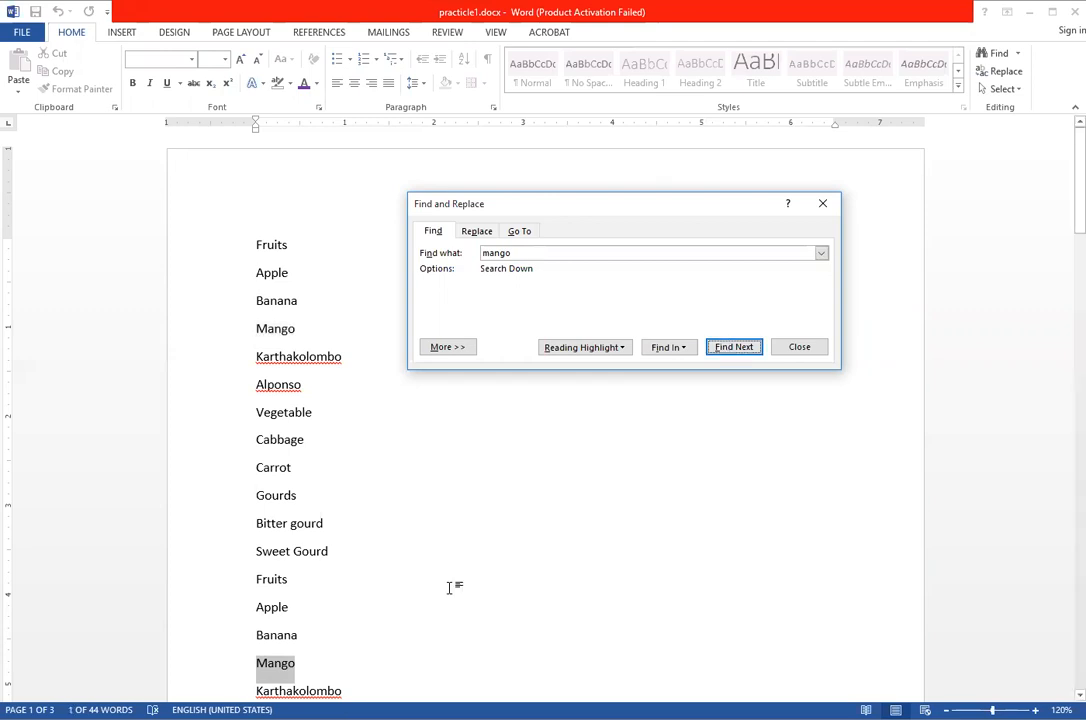
scroll(415, 601, "down", 2)
scroll(819, 402, "down", 2)
scroll(712, 500, "down", 6)
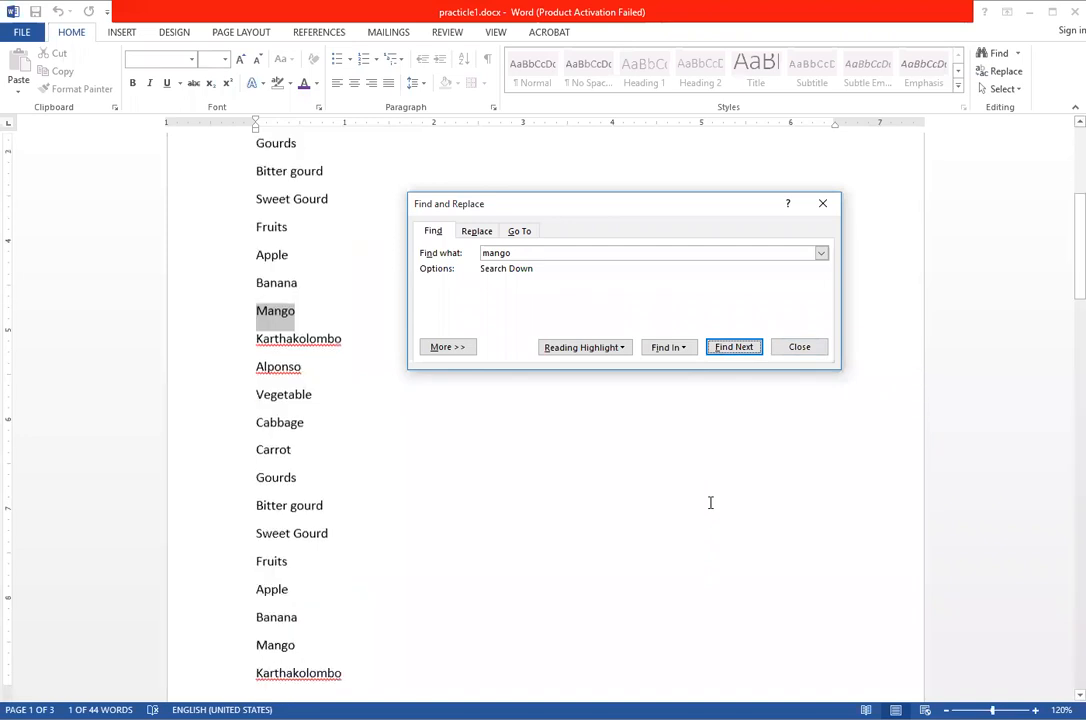
left_click(733, 348)
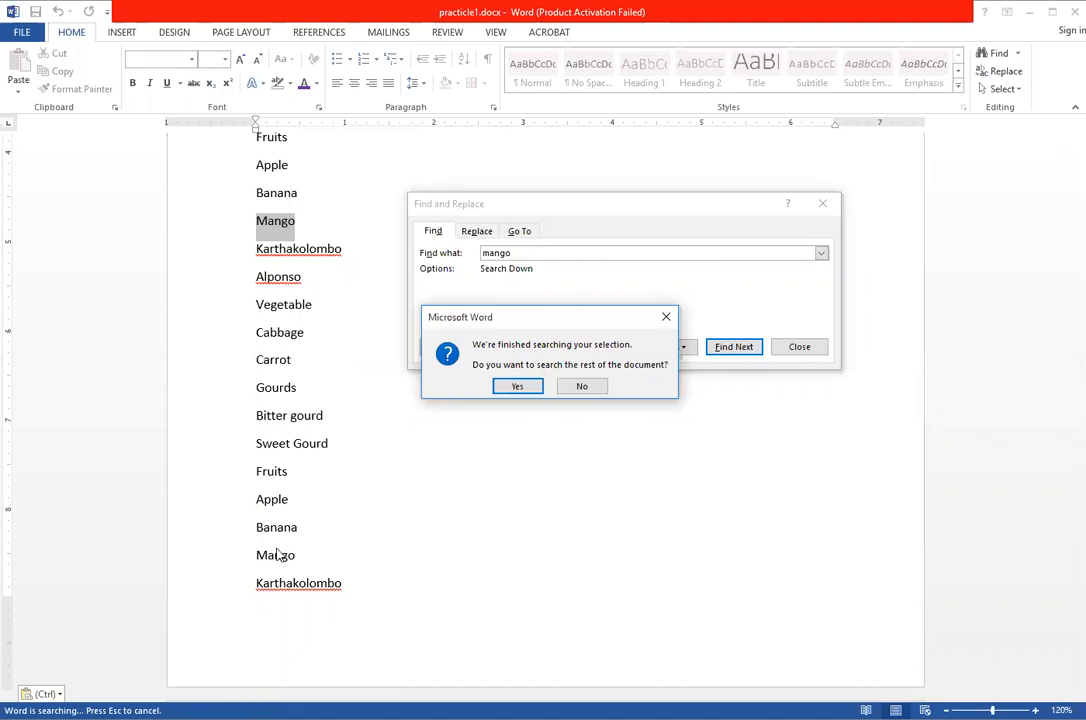
left_click(508, 386)
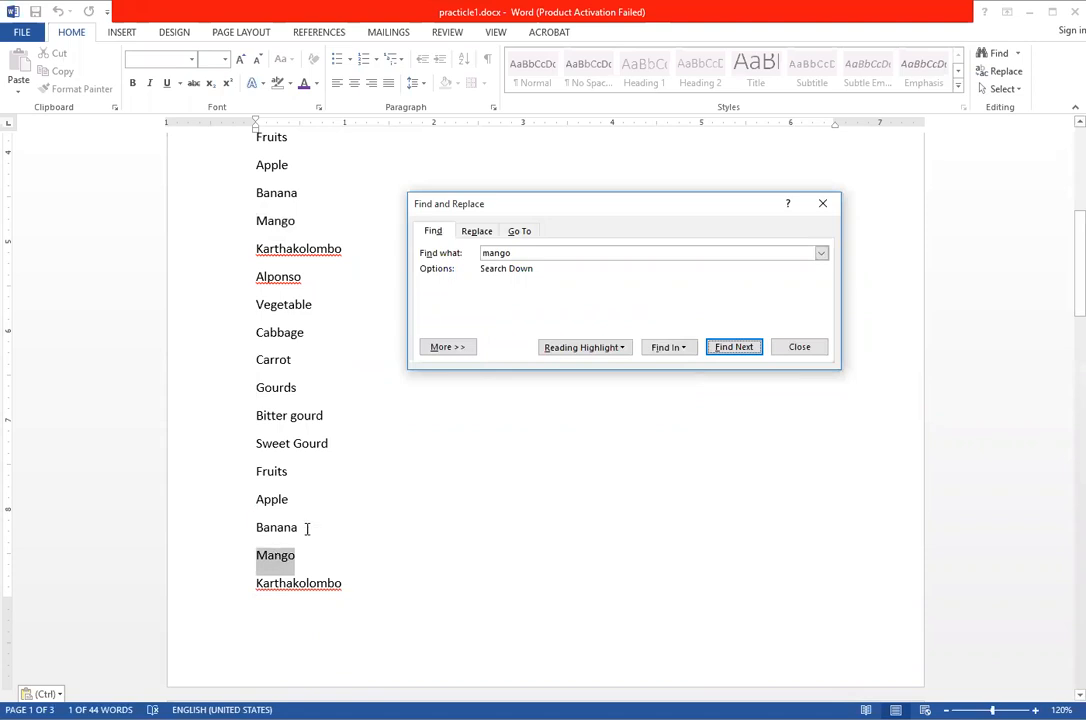
Look through the pages of the word list to examine where the "Mango" entries are
scroll(310, 529, "down", 5)
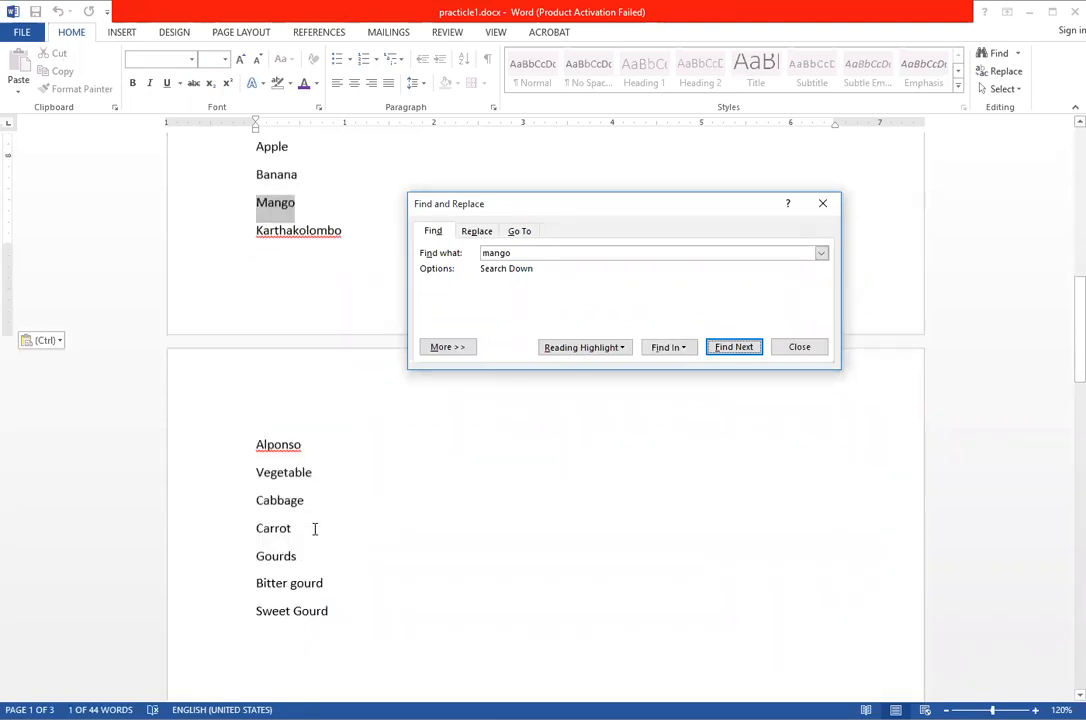
scroll(314, 529, "down", 2)
key("Return")
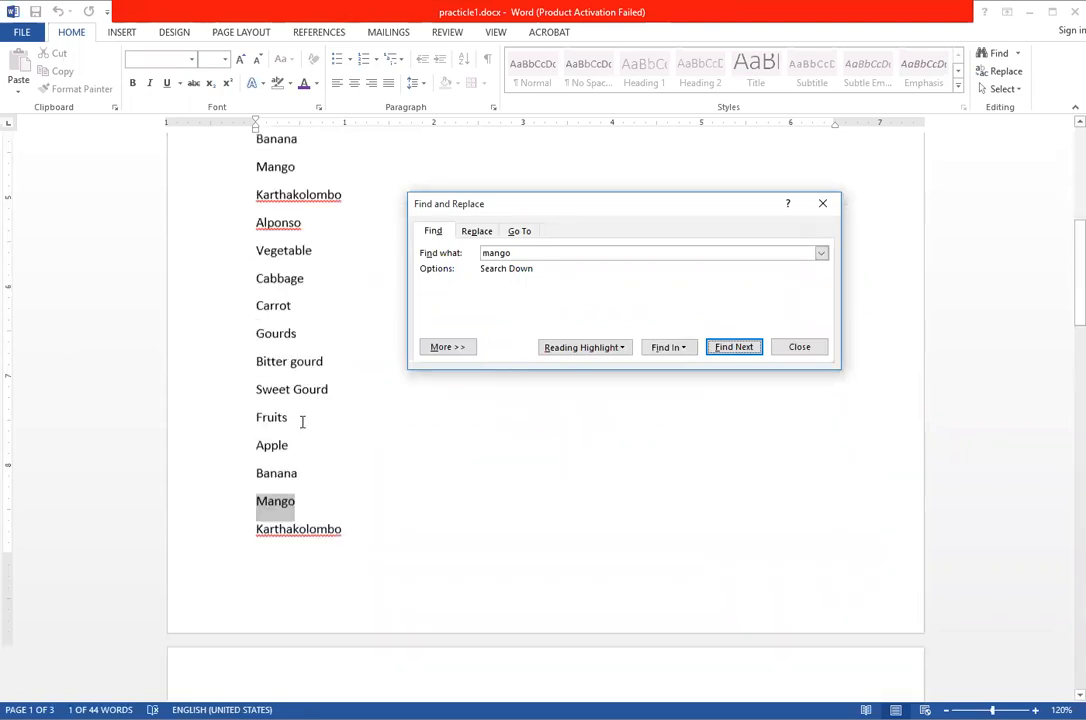
scroll(302, 421, "down", 8)
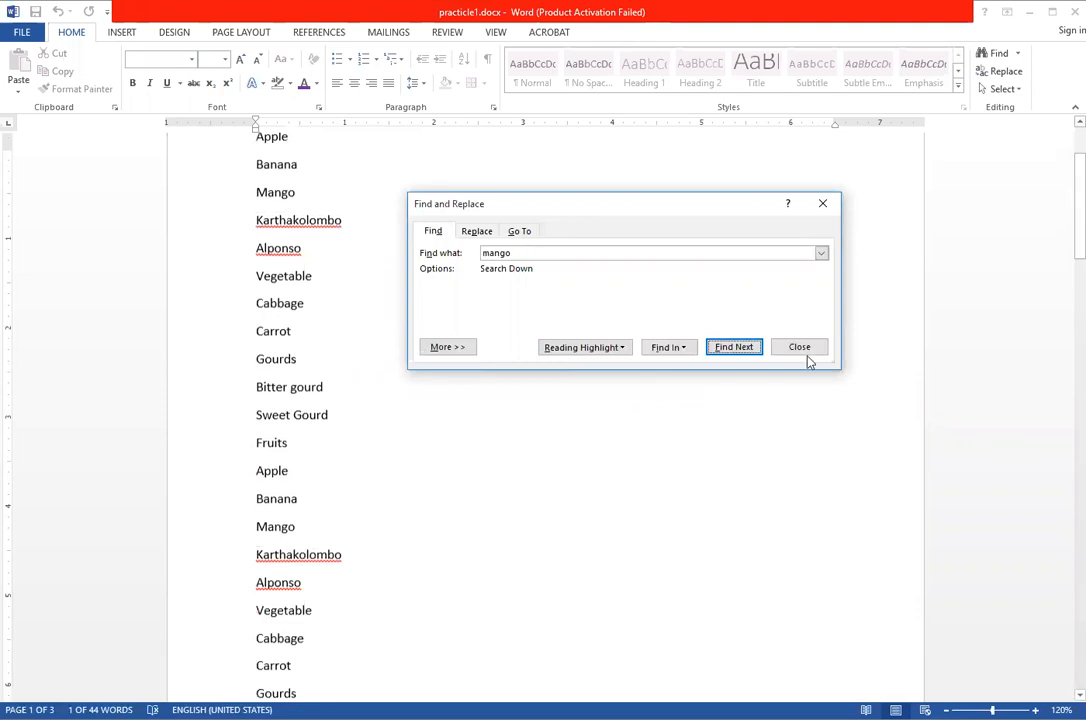
left_click(371, 657)
scroll(371, 657, "up", 2)
scroll(351, 580, "down", 3)
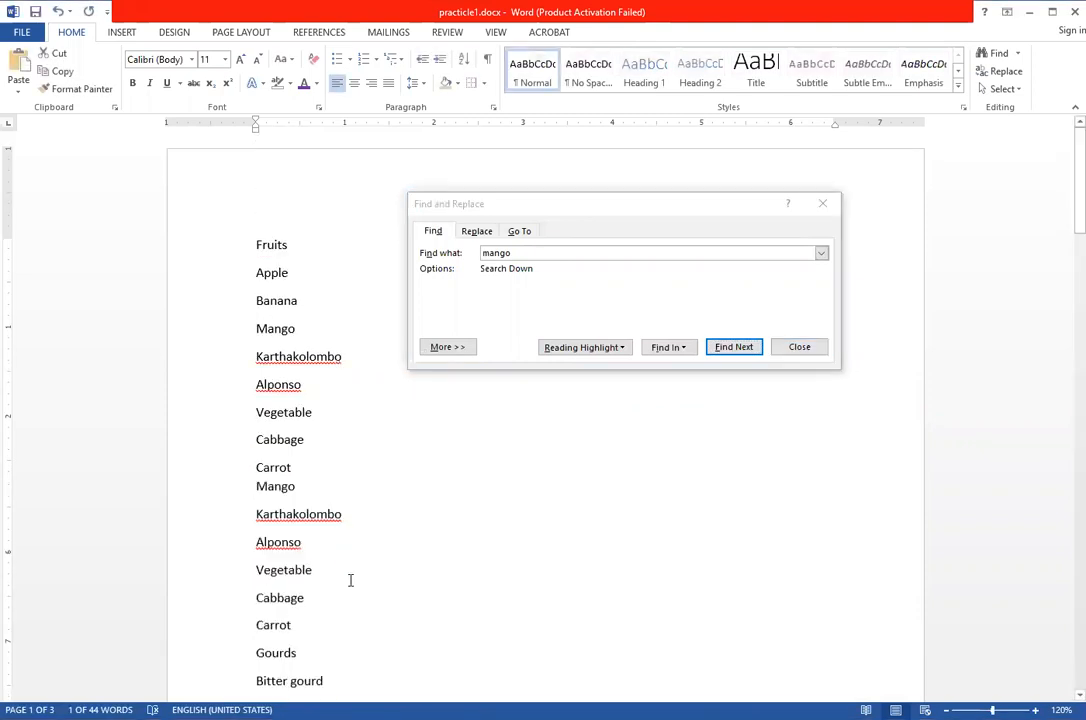
scroll(350, 580, "down", 5)
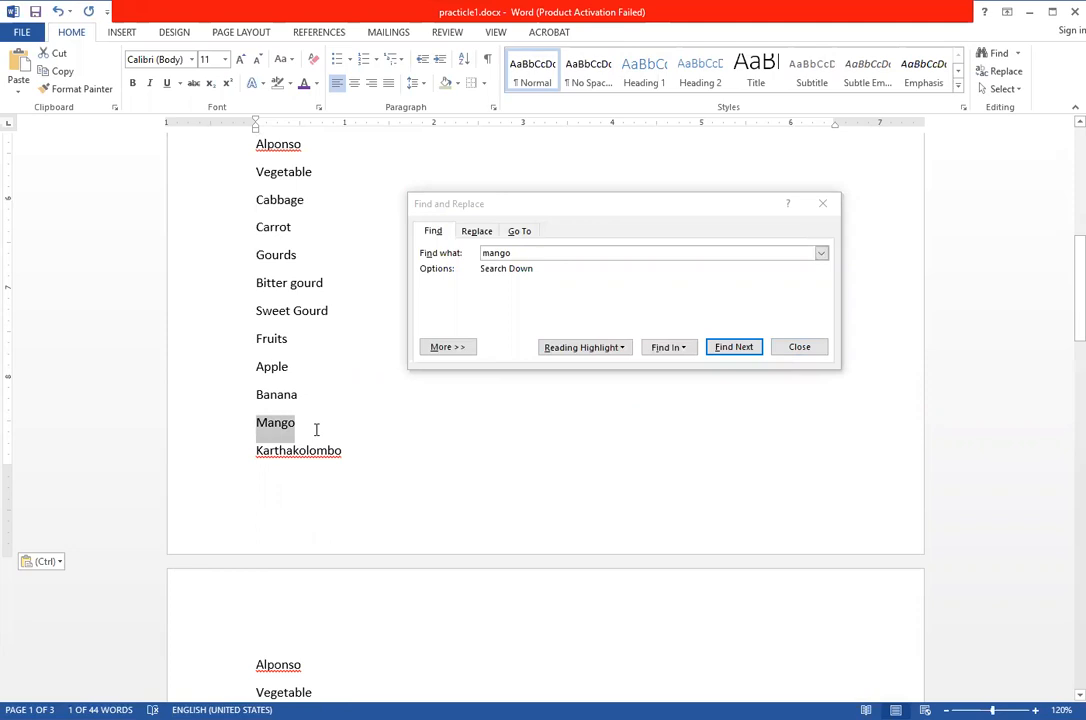
Place the cursor in the first "Fruits" line and change the search text to "ca"
left_click(285, 200)
scroll(285, 200, "up", 2)
scroll(295, 200, "up", 4)
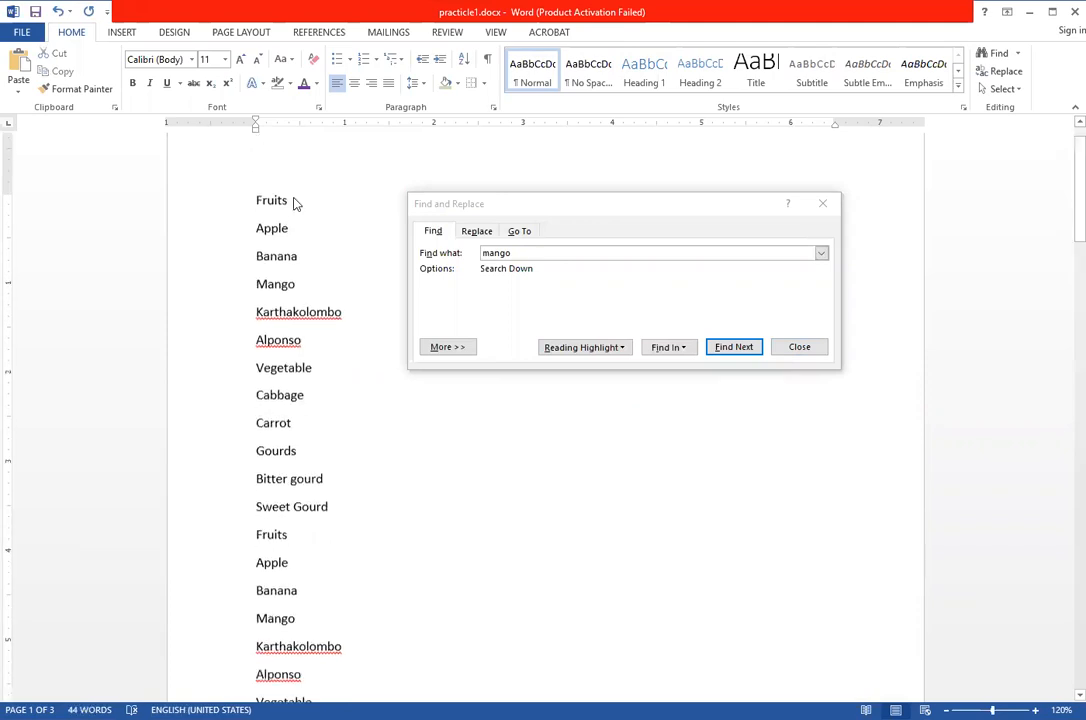
left_click(489, 253)
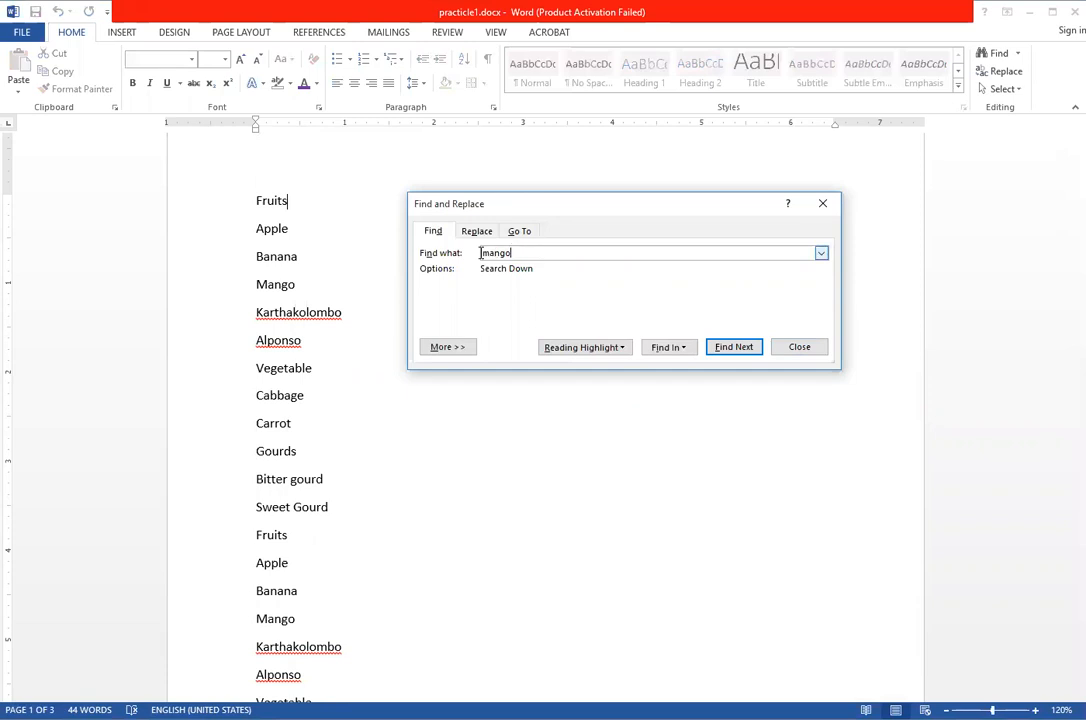
double_click(490, 253)
type("ca")
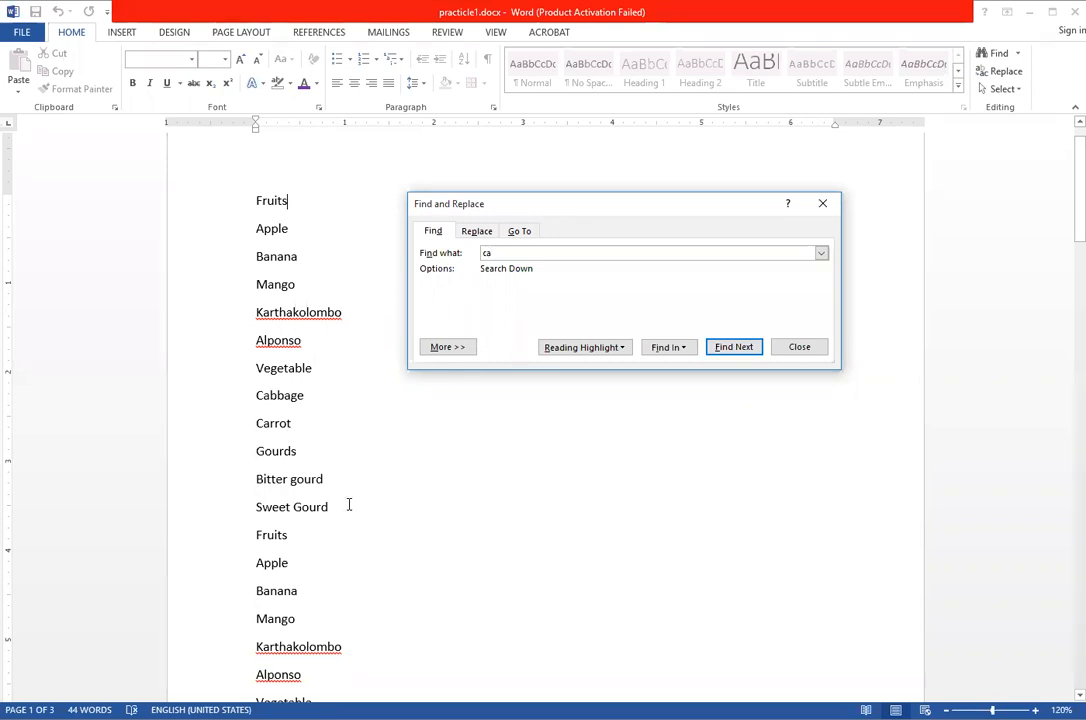
scroll(349, 504, "down", 2)
scroll(349, 504, "up", 3)
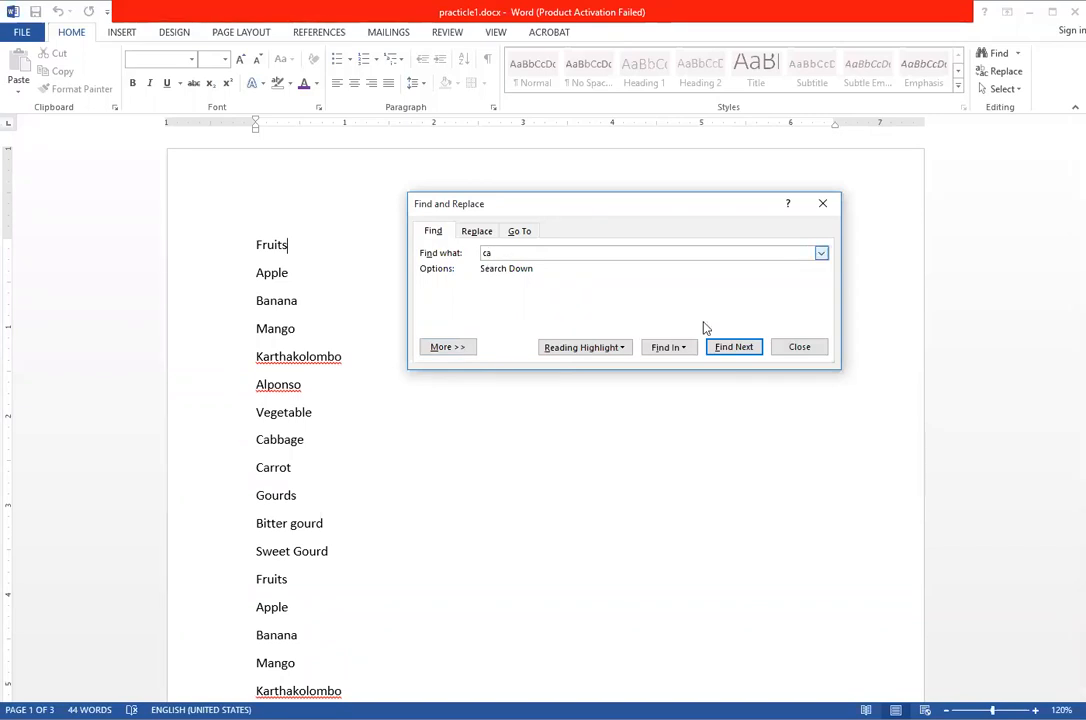
Step through the matches of "ca" one by one as far as "Carrot" on the second page
left_click(724, 348)
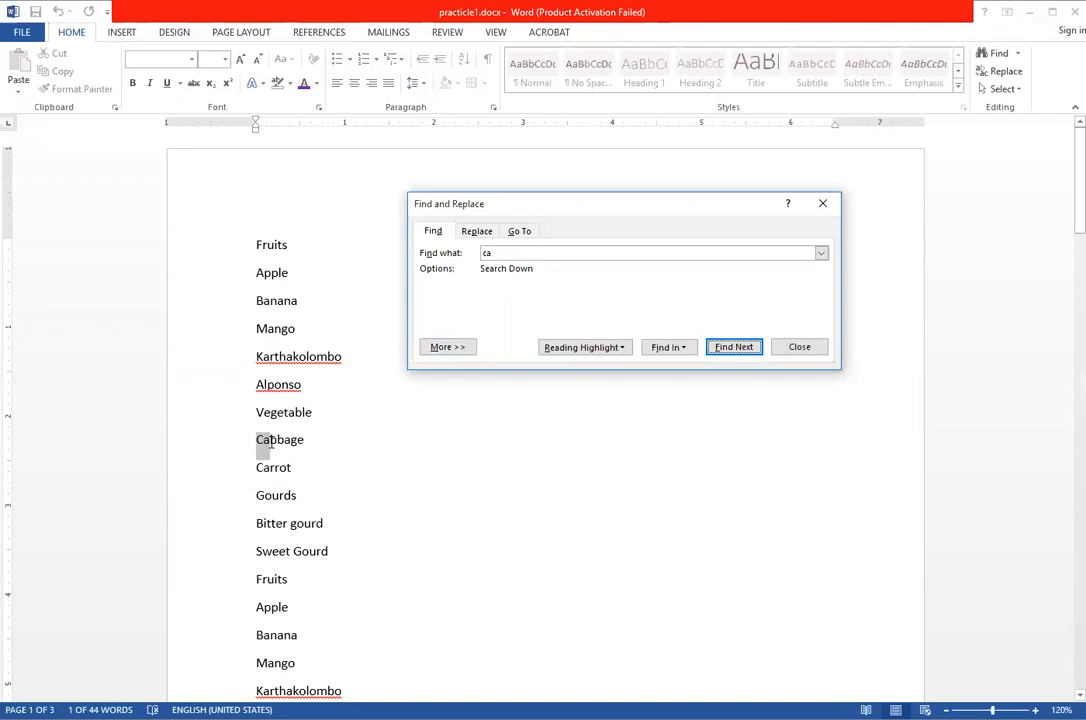
left_click(738, 350)
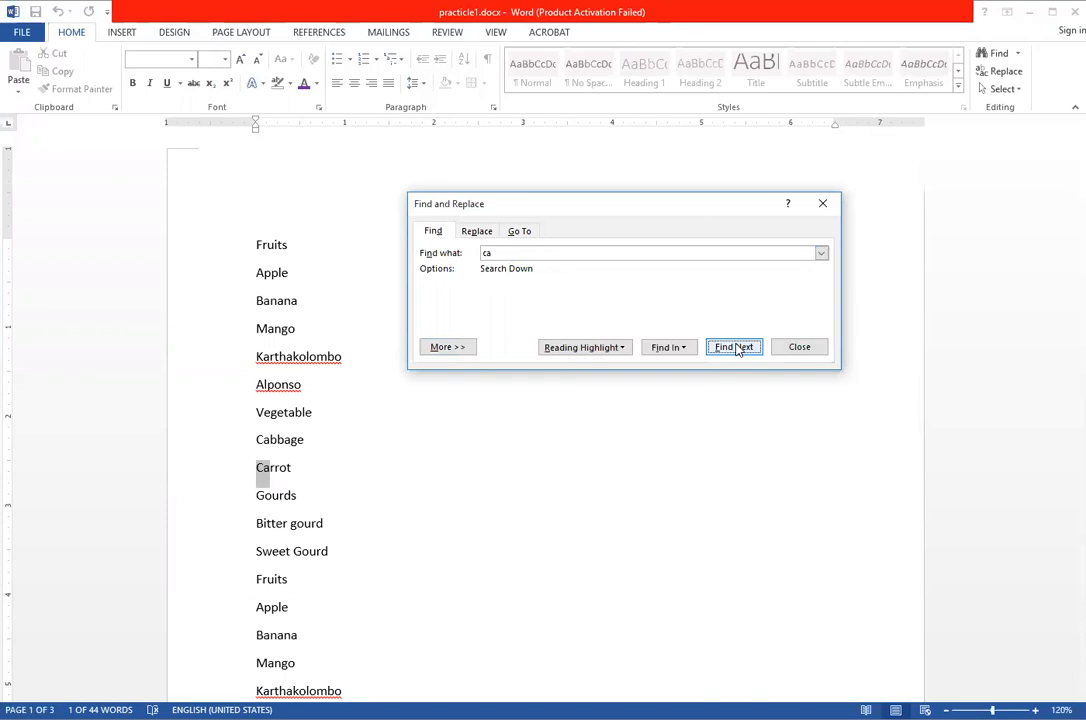
left_click(737, 349)
left_click(737, 349)
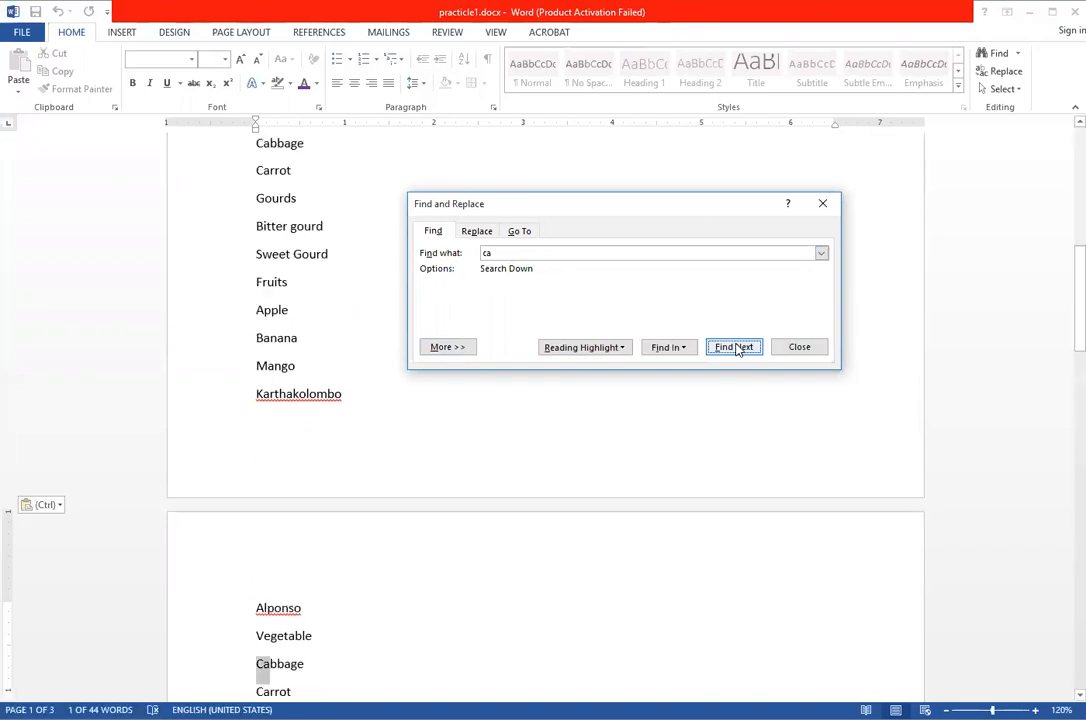
left_click(737, 349)
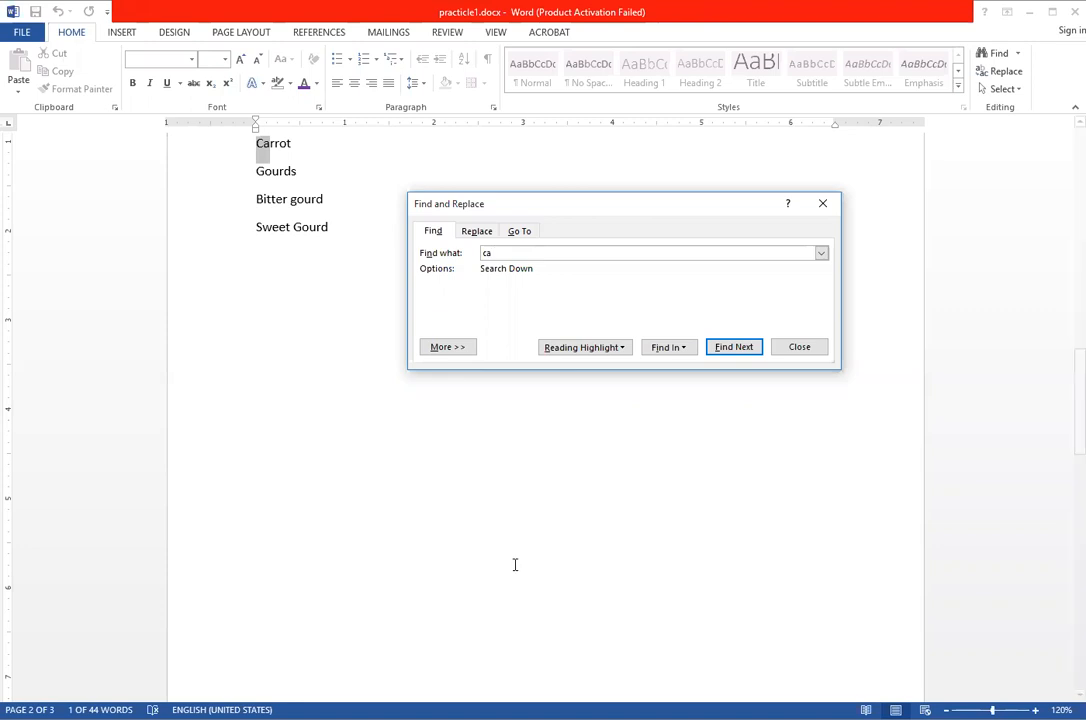
Find all matches of "ca" in the main document at once and check them in the list
scroll(720, 451, "up", 2)
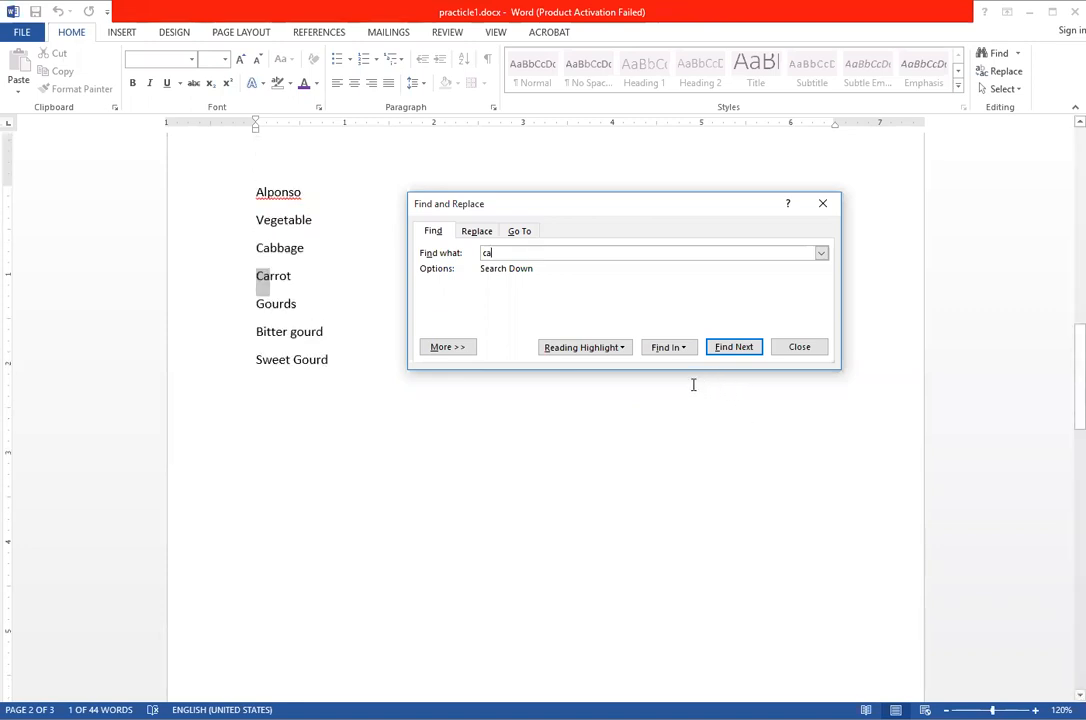
scroll(693, 385, "up", 5)
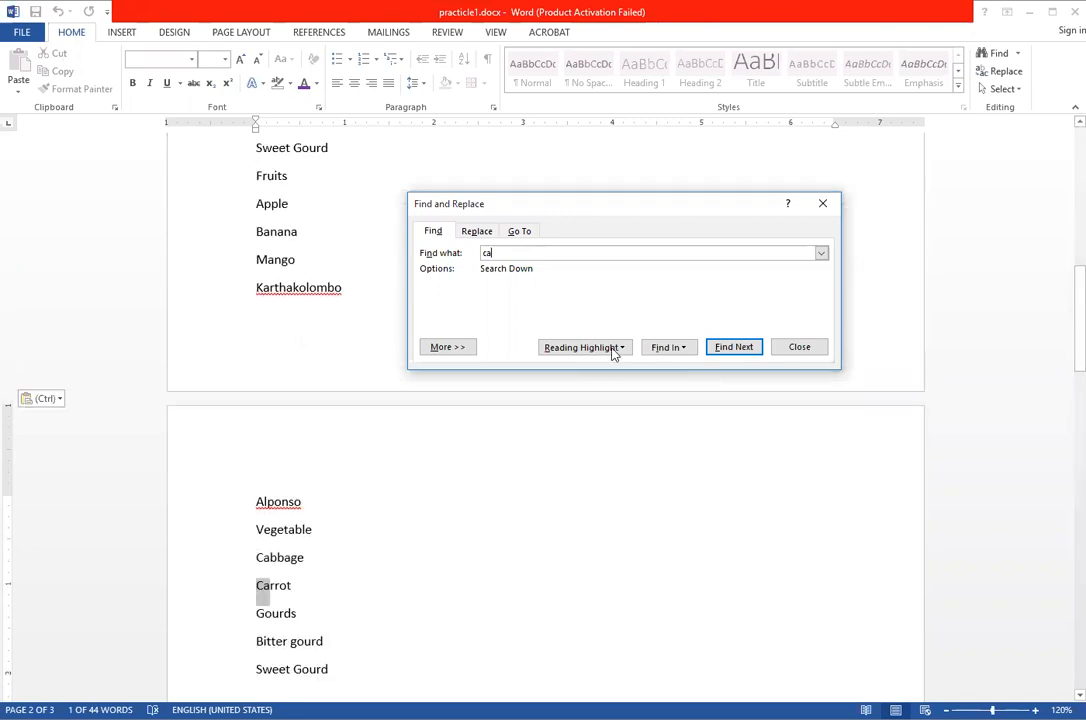
left_click(672, 348)
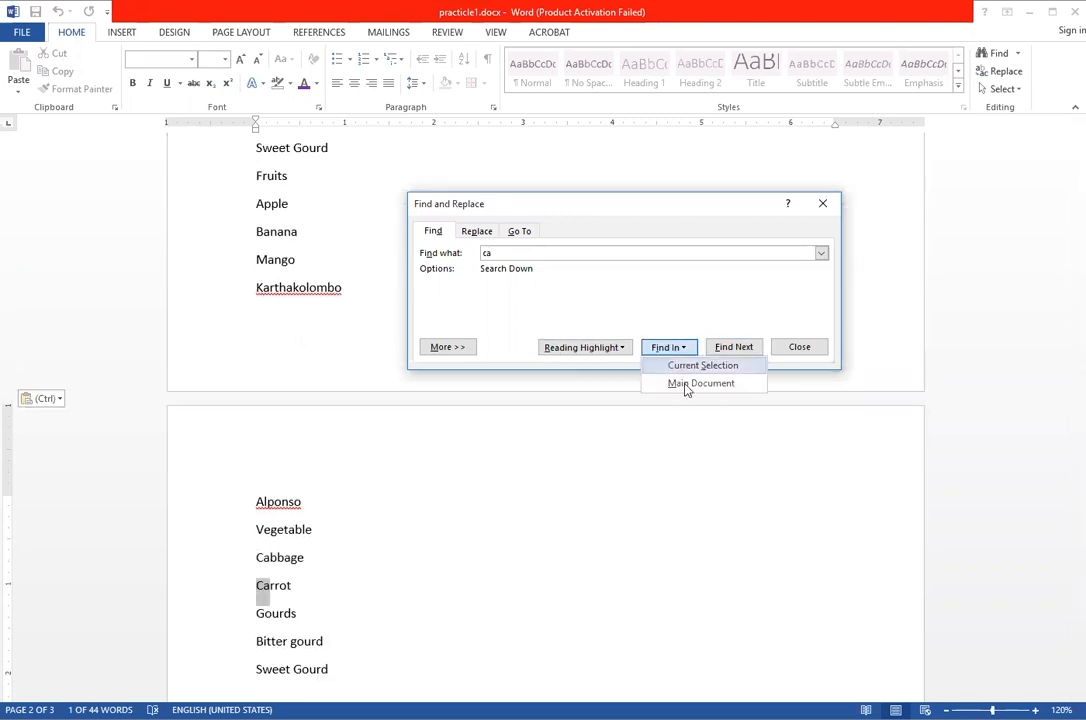
left_click(686, 385)
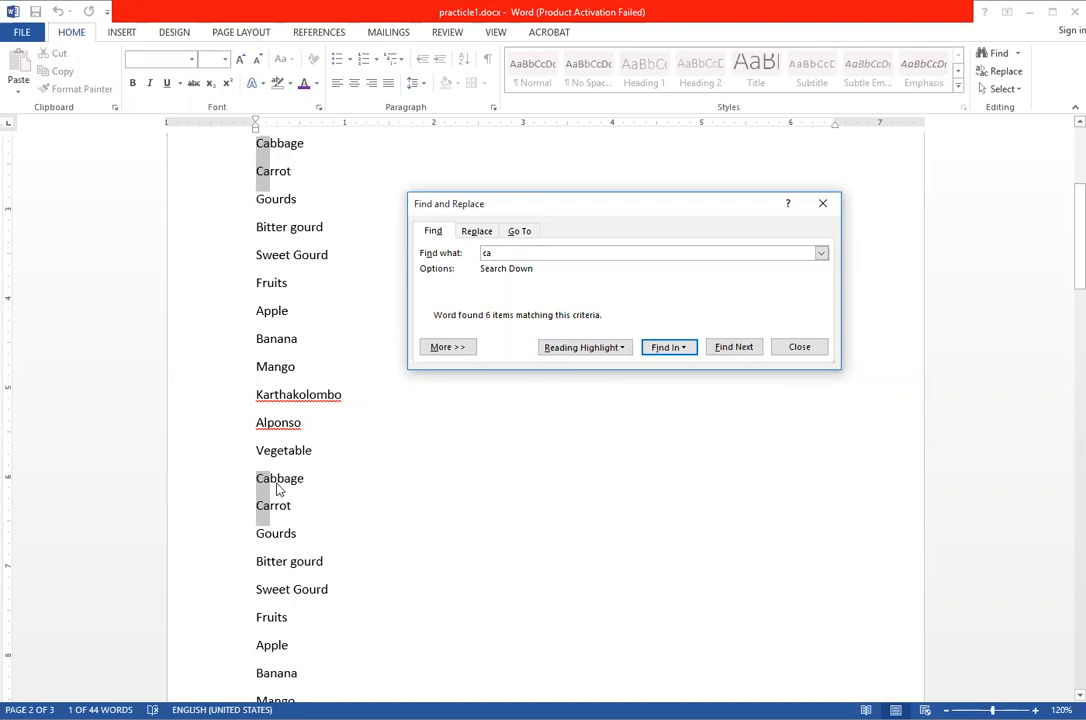
scroll(277, 490, "down", 5)
scroll(610, 366, "up", 3)
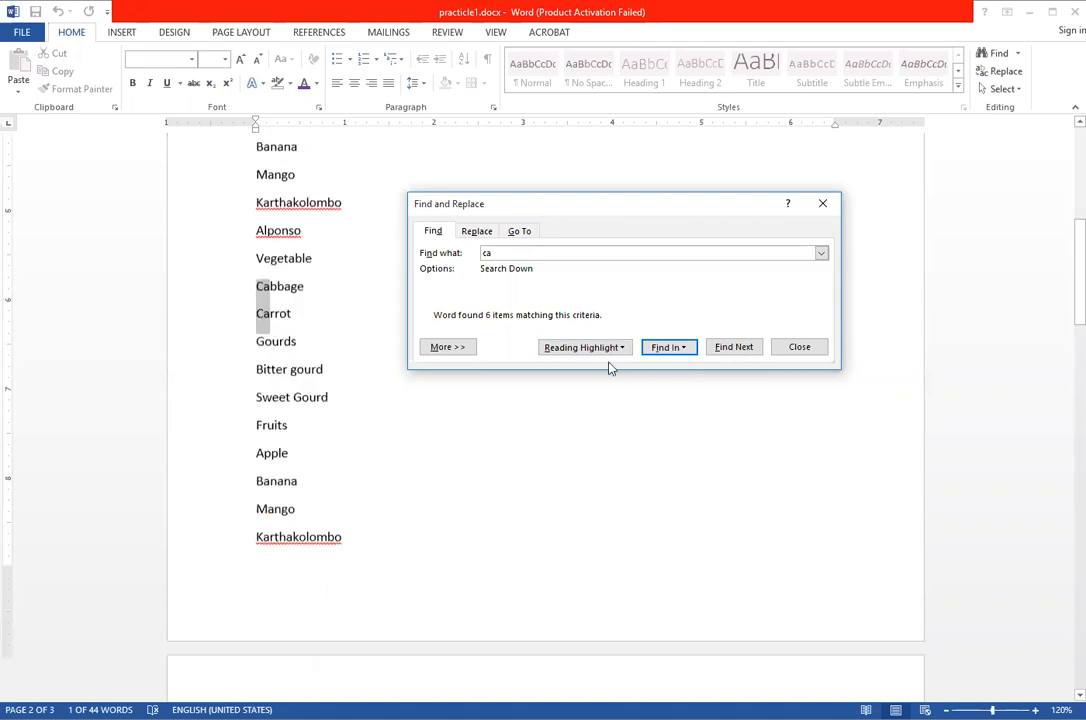
Apply reading highlight to all matches of "ca" and review them across the pages
scroll(262, 480, "up", 2)
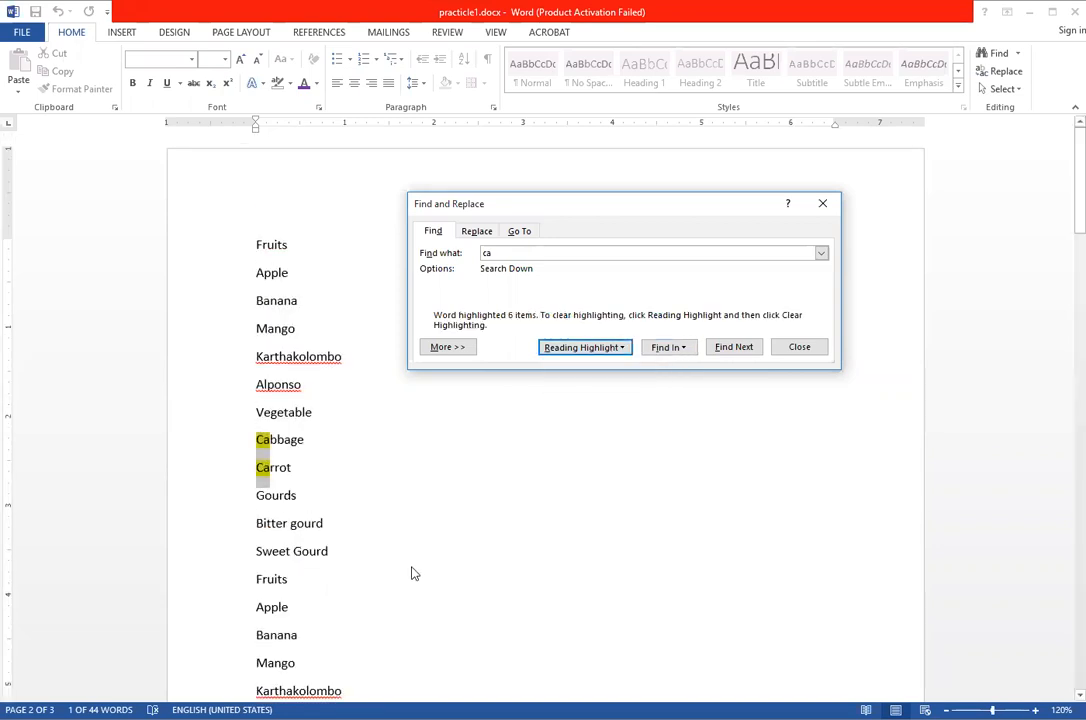
scroll(414, 573, "down", 1)
scroll(414, 573, "down", 3)
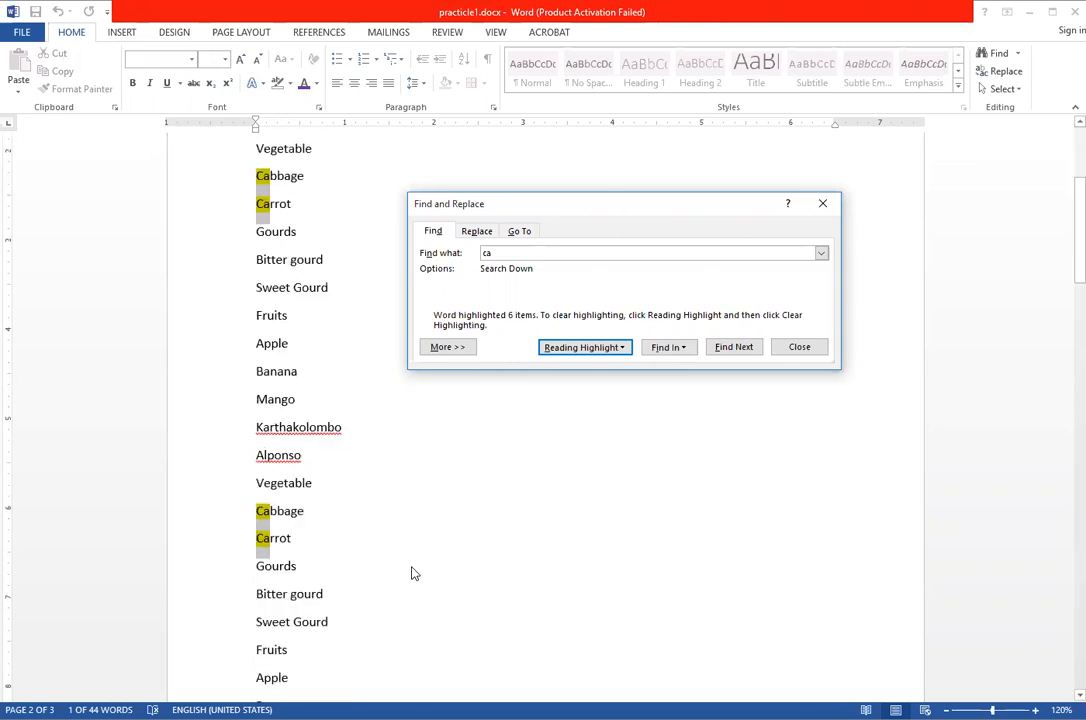
scroll(414, 573, "down", 5)
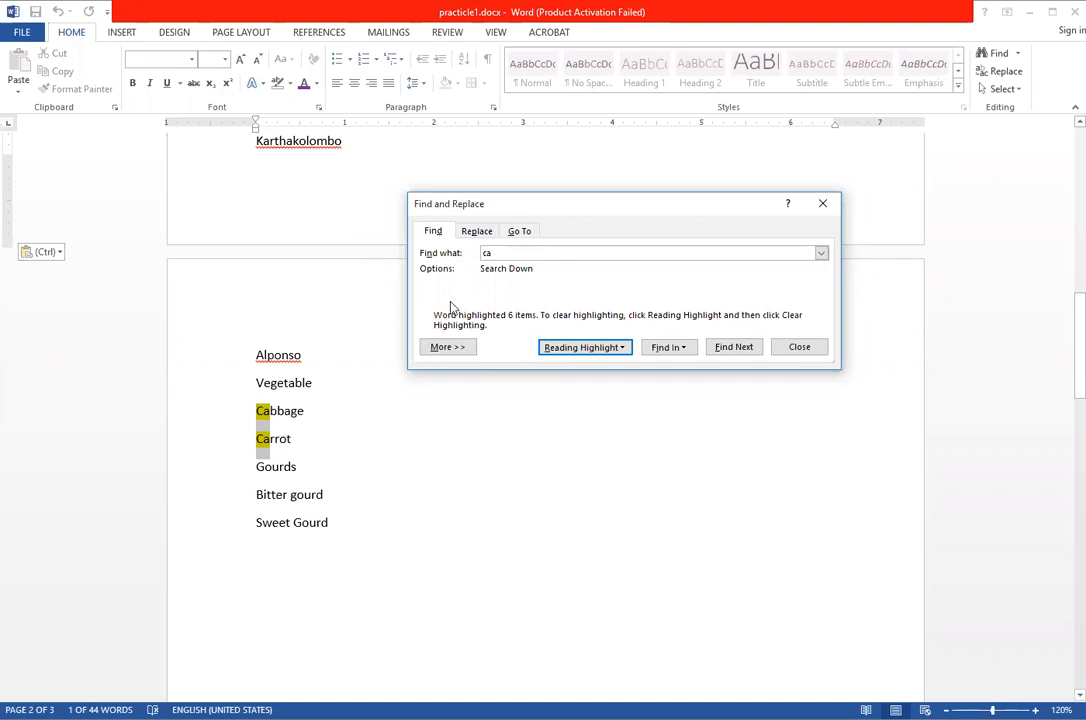
Look over the Replace and Go To options of Find and Replace, finishing with Replace open
left_click(479, 236)
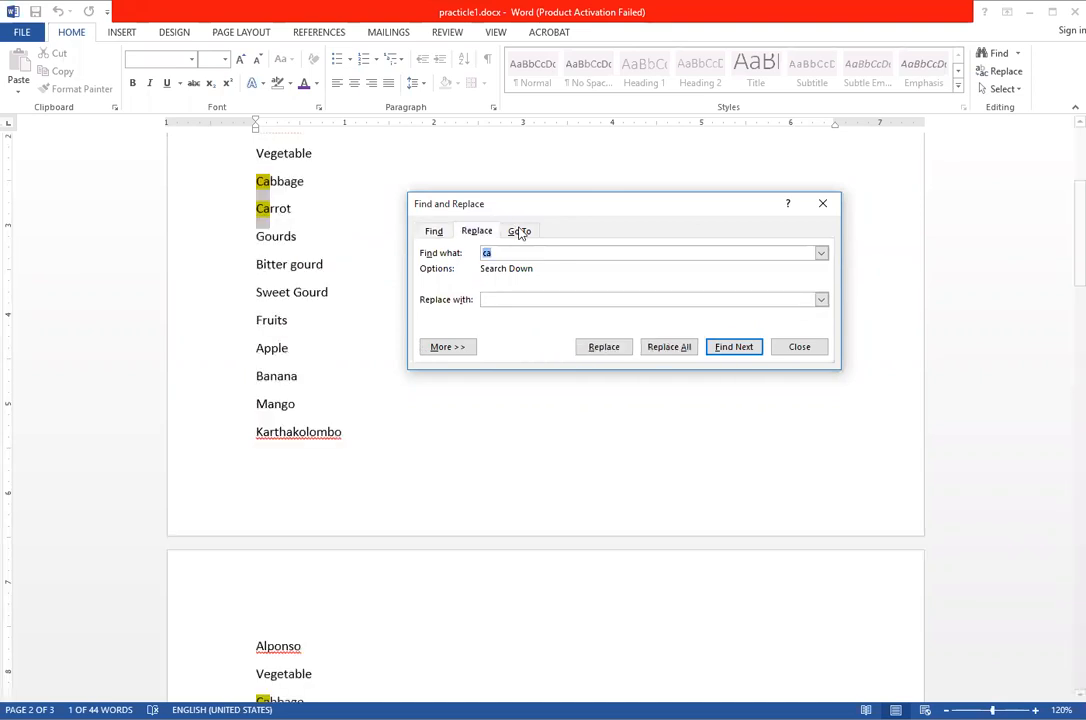
left_click(518, 231)
left_click(435, 232)
left_click(477, 233)
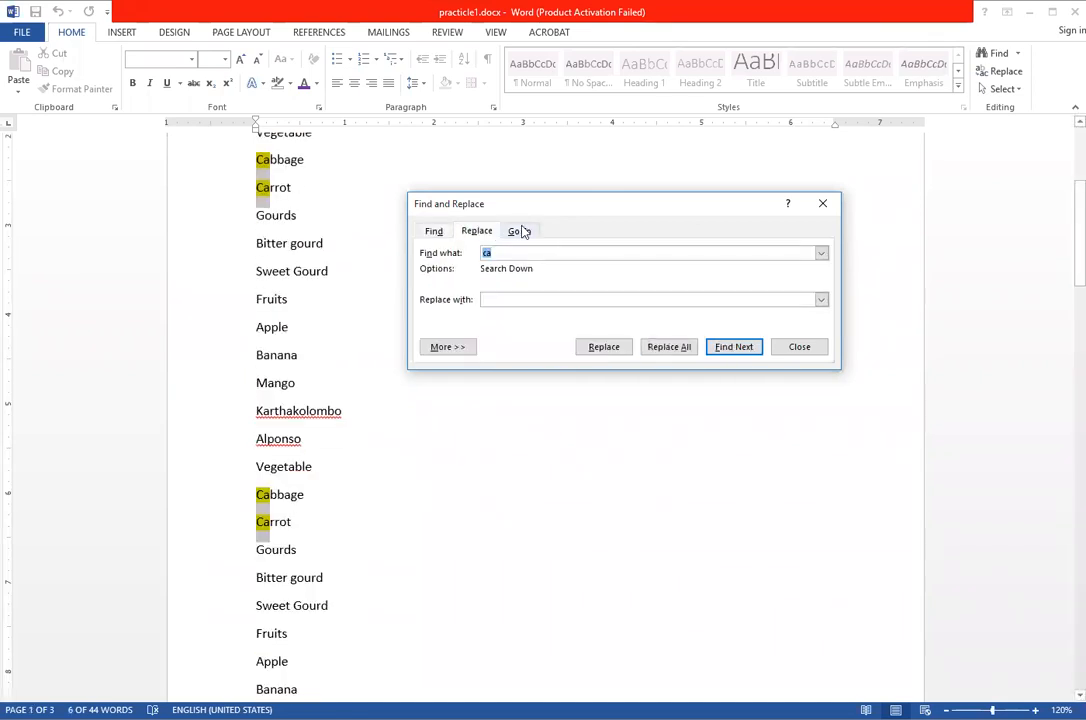
left_click(519, 231)
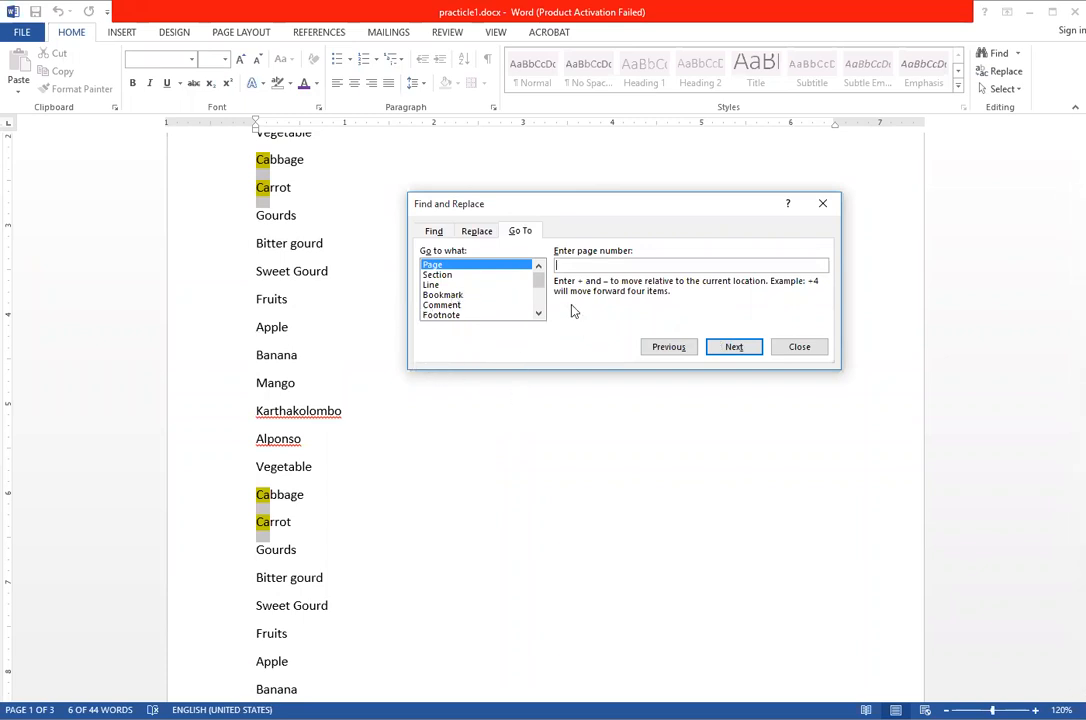
left_click(481, 236)
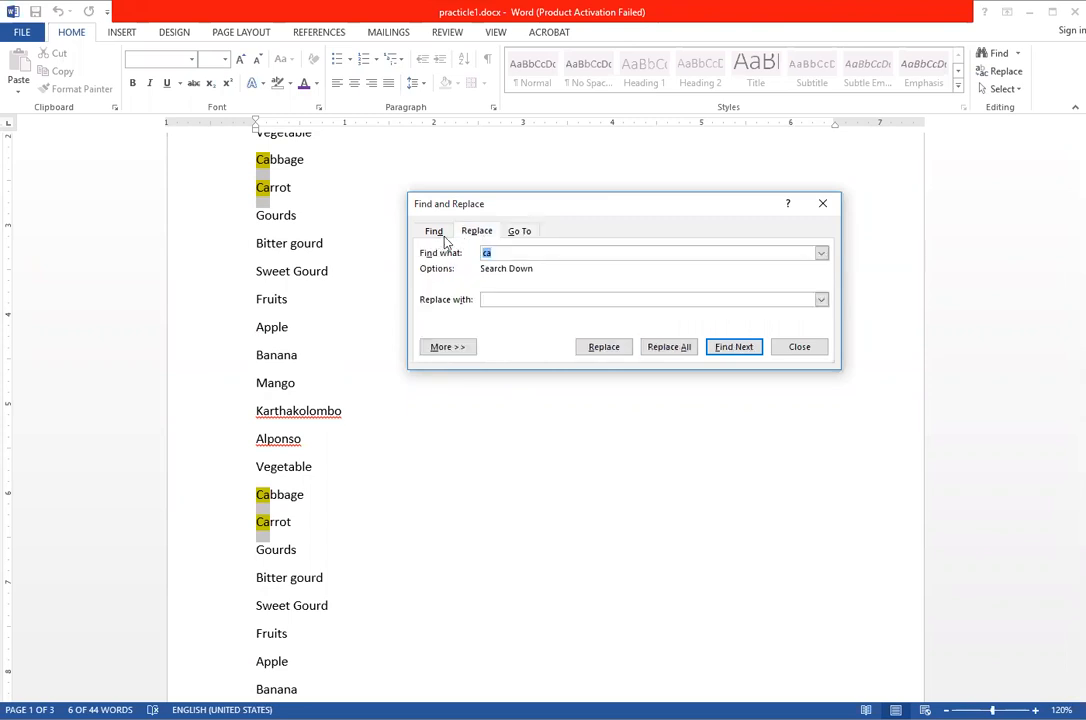
Compare the Find and Replace options, reopen the dialog directly at Replace, and close it
left_click(444, 238)
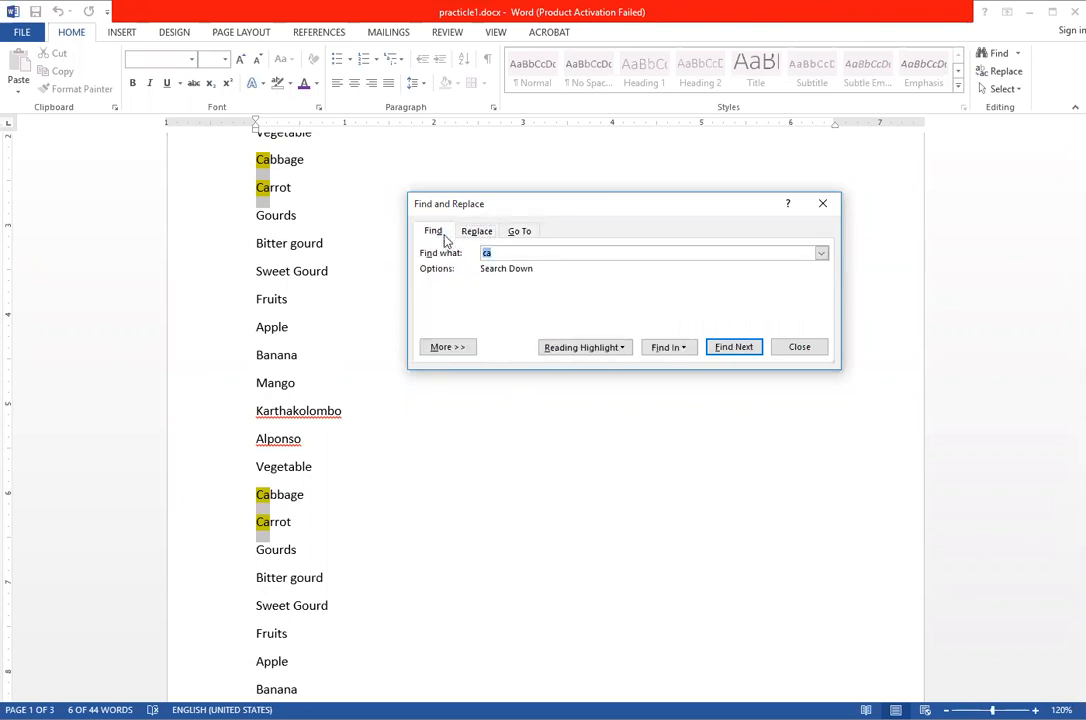
left_click(475, 235)
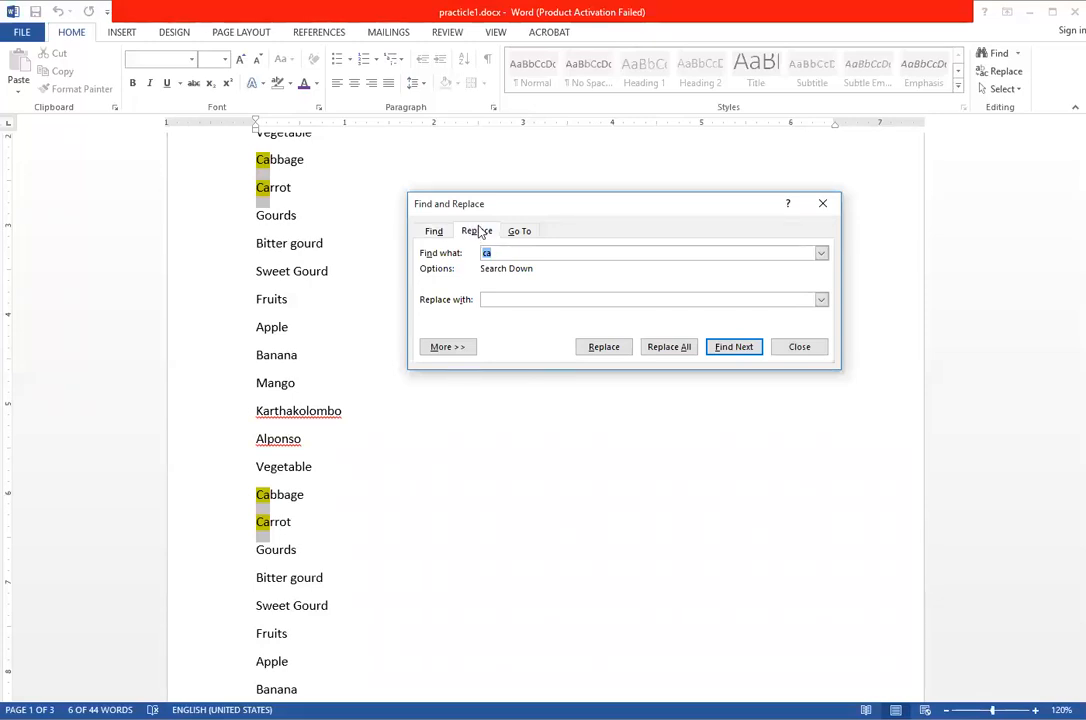
left_click(821, 204)
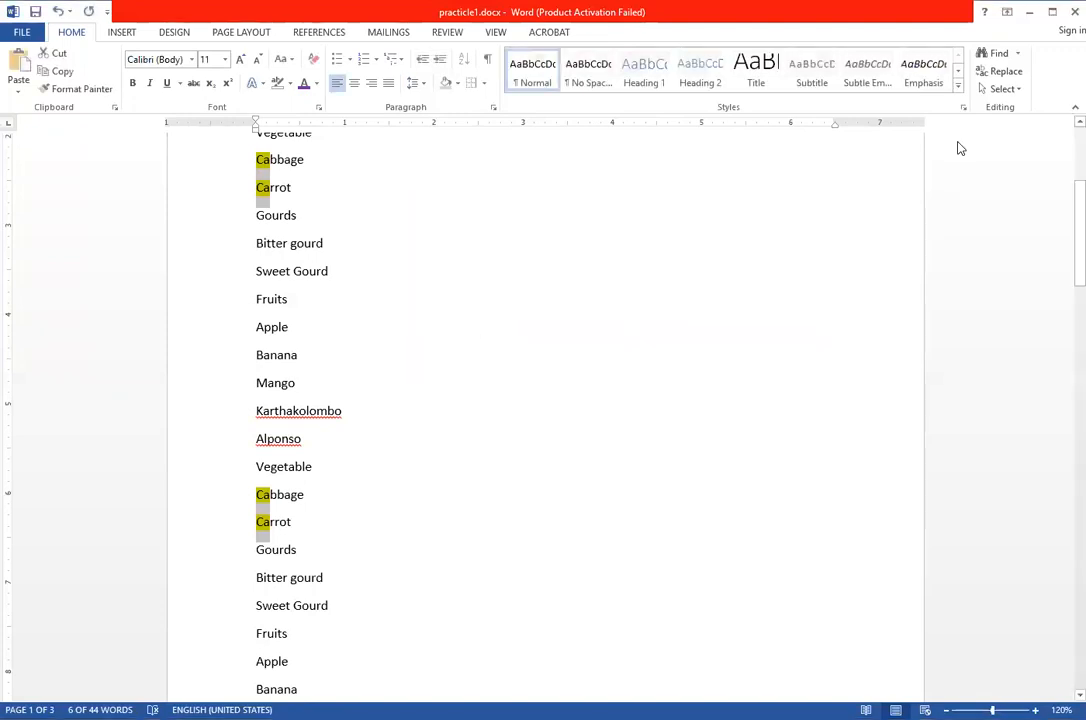
left_click(994, 78)
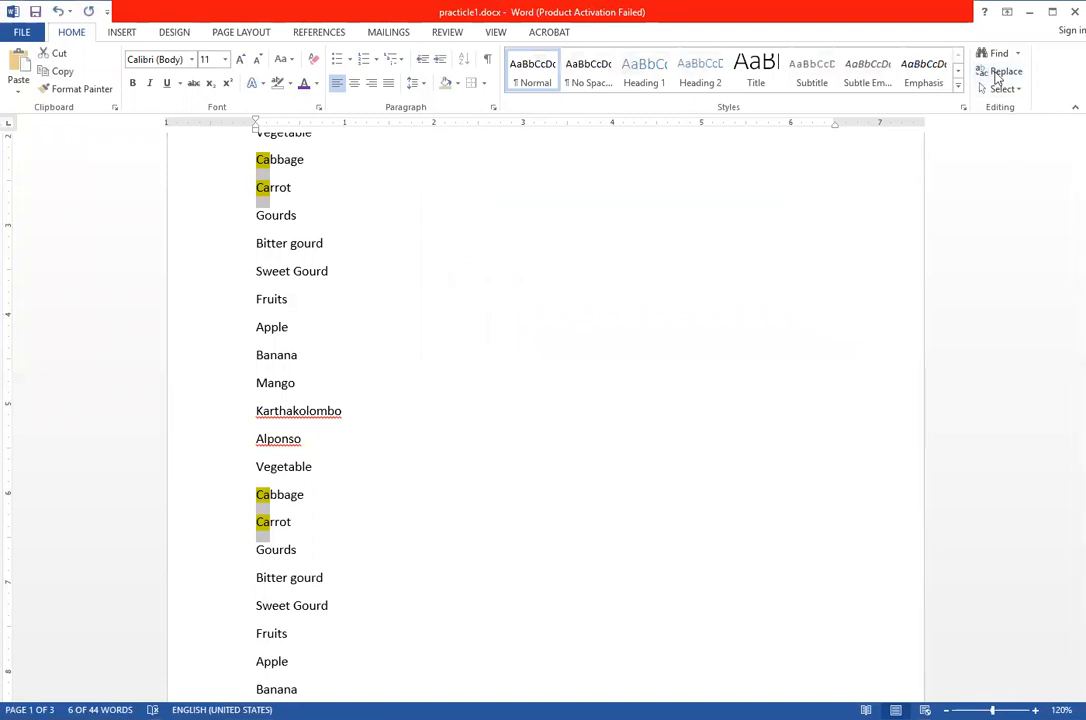
left_click(996, 78)
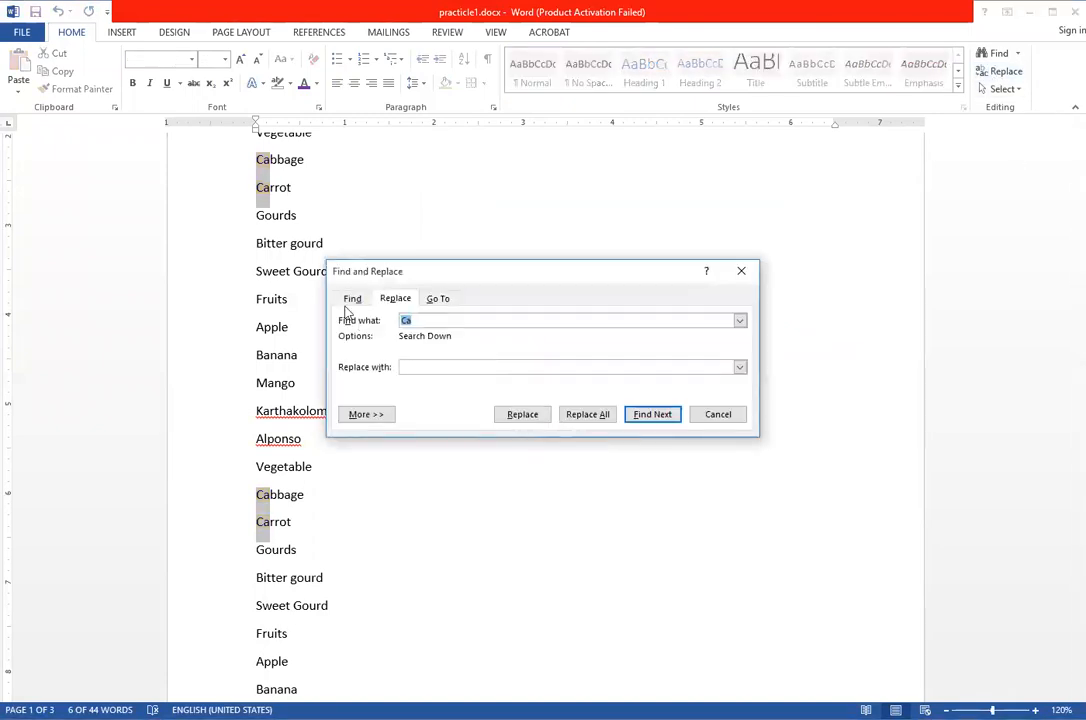
left_click(741, 271)
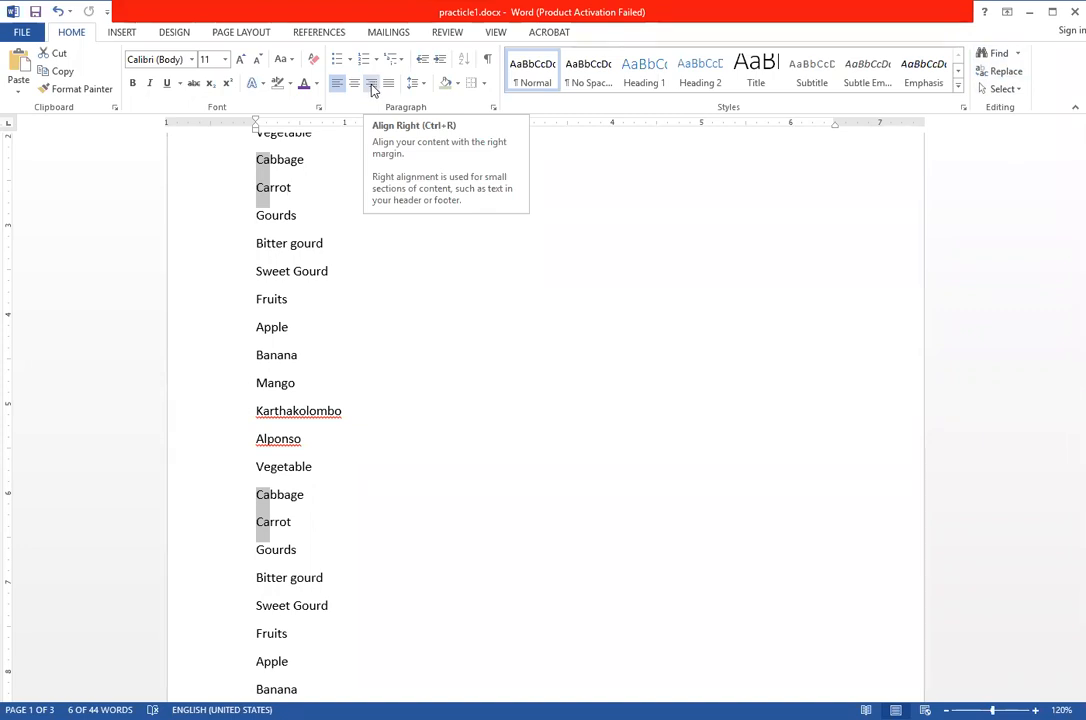
Reopen Replace, deselect the matched text in the document, and set up a replacement of "apple" with "Guava"
left_click(1003, 73)
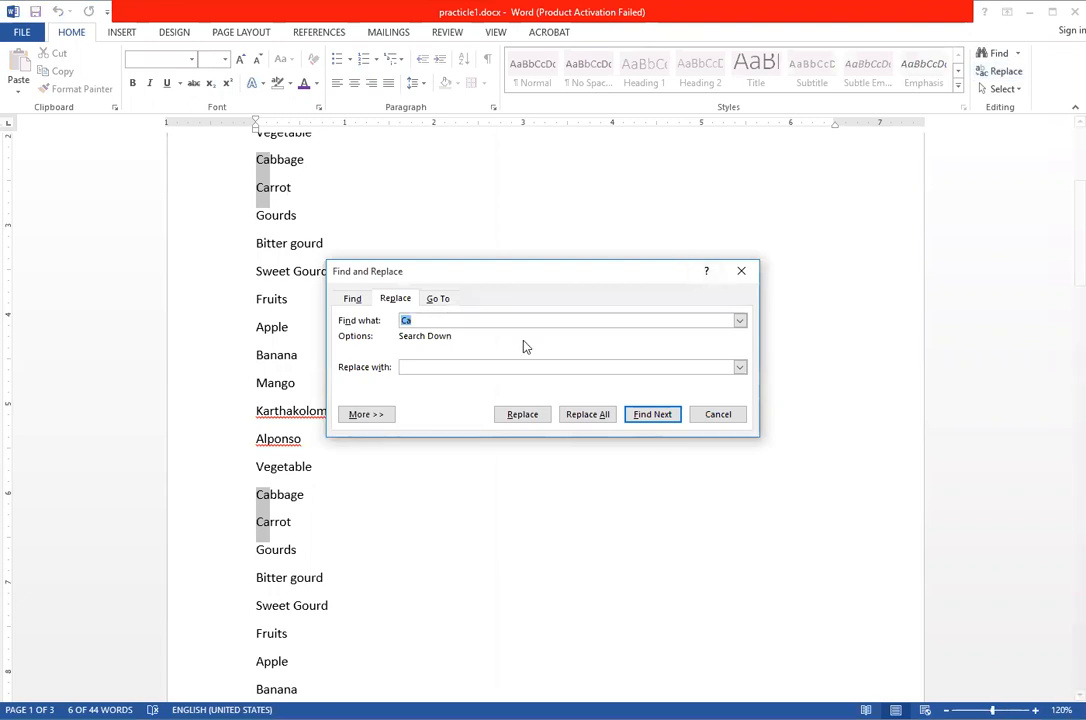
left_click(431, 233)
left_click(322, 197)
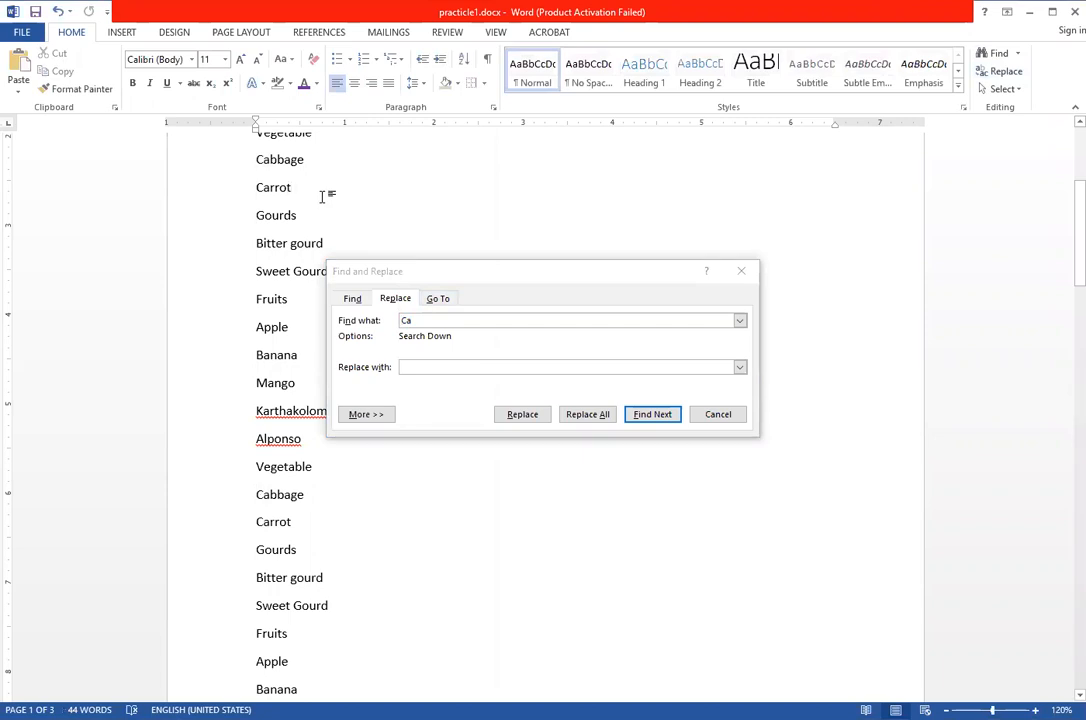
left_click(428, 320)
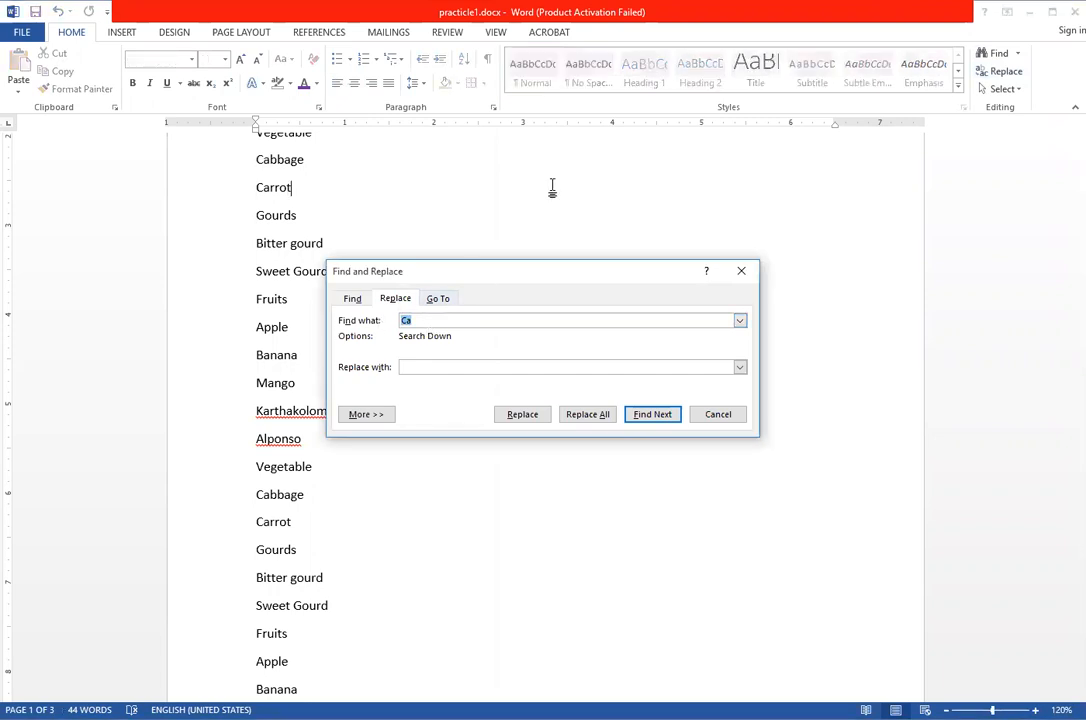
type("apple")
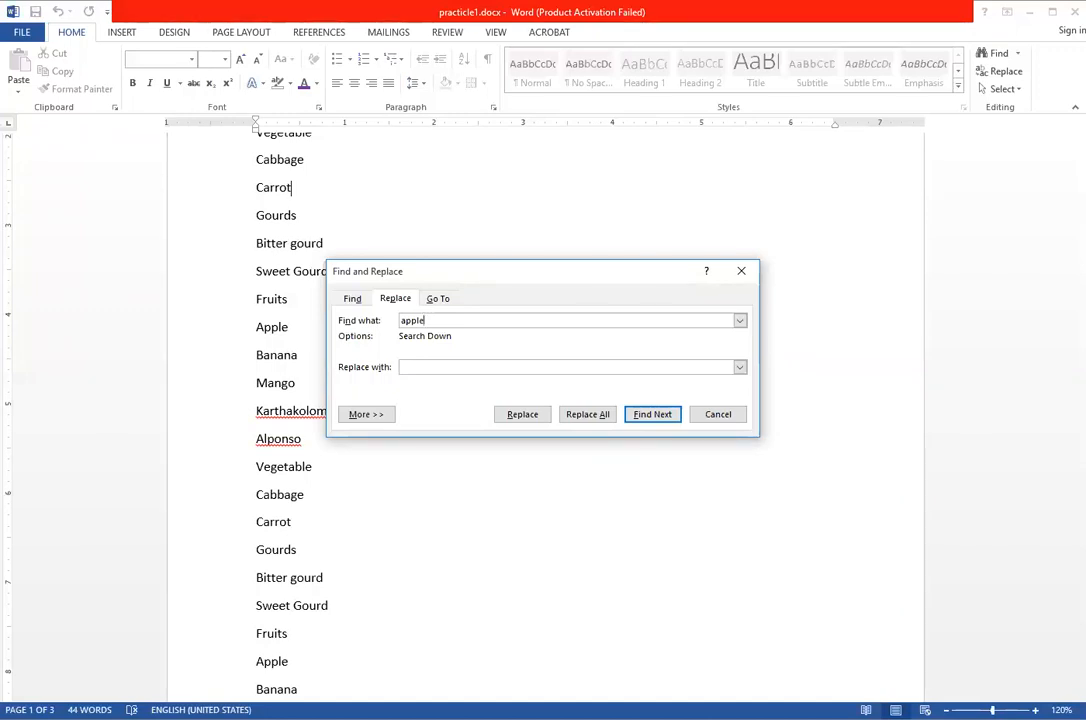
left_click(414, 369)
type("Guava")
double_click(428, 320)
double_click(398, 367)
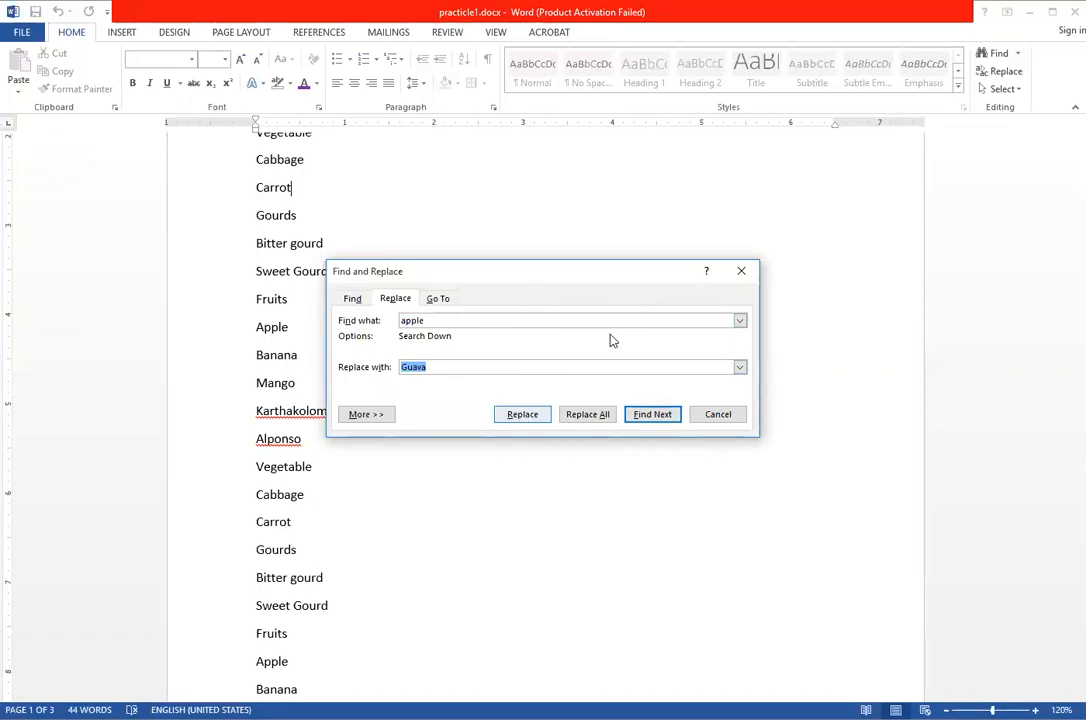
Move the dialog clear of the list and apply reading highlight to all matches of "apple", reviewing them across the pages
left_click_drag(520, 271, 595, 192)
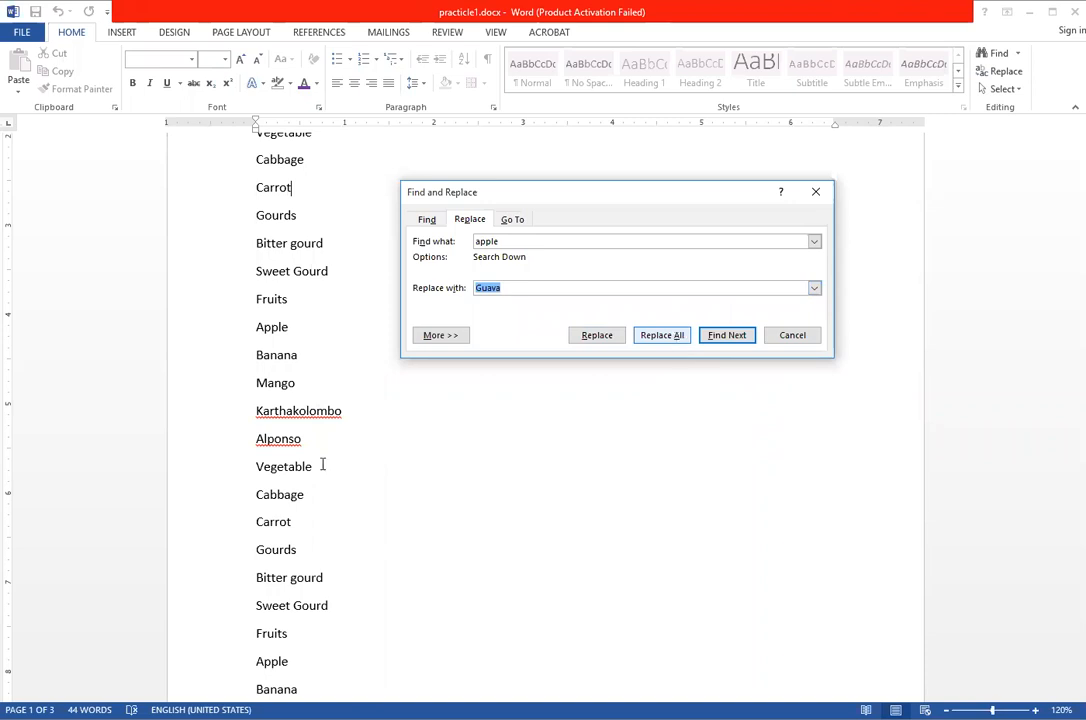
scroll(349, 383, "up", 2)
scroll(349, 383, "up", 1)
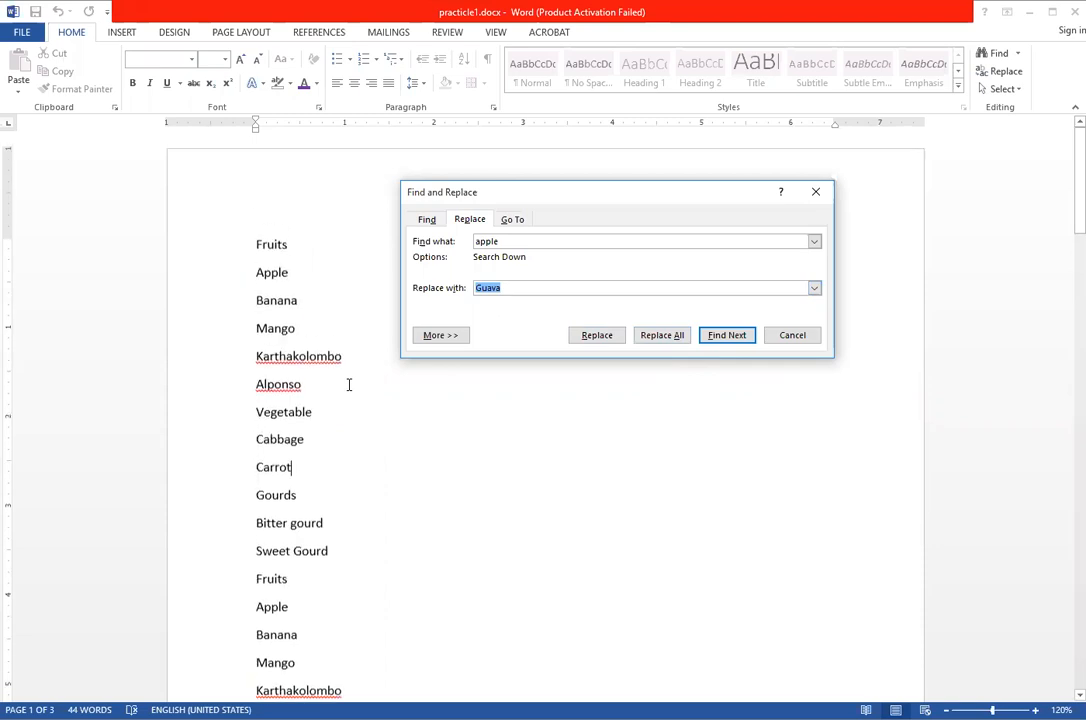
scroll(337, 339, "down", 1)
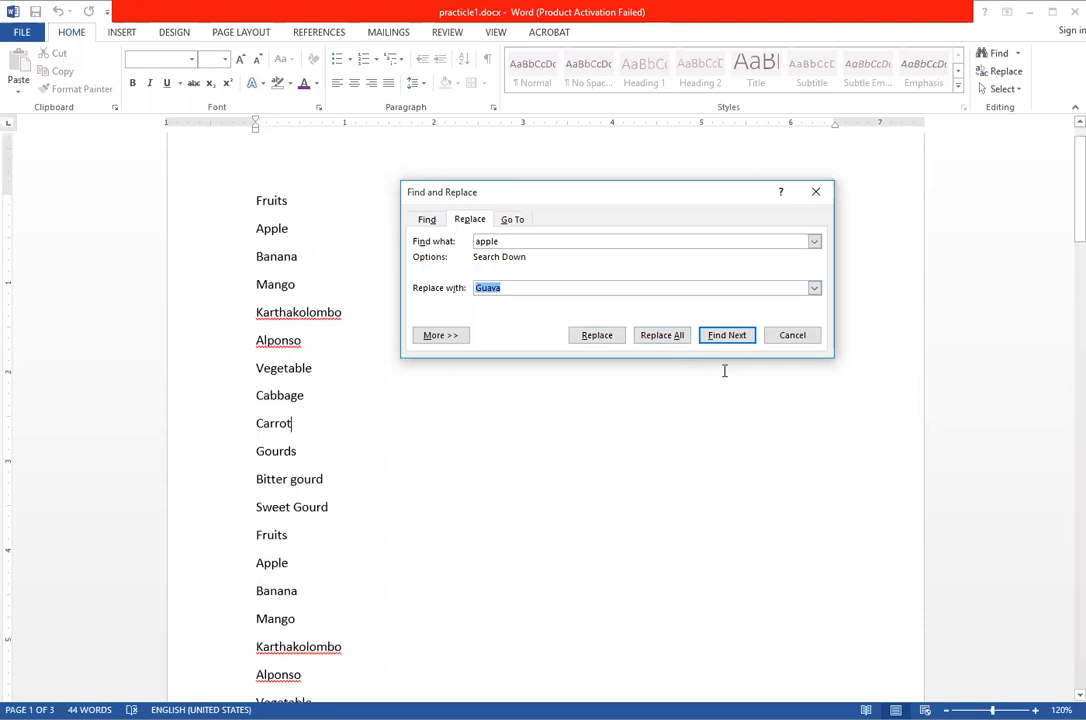
left_click(427, 219)
left_click(604, 340)
left_click(601, 356)
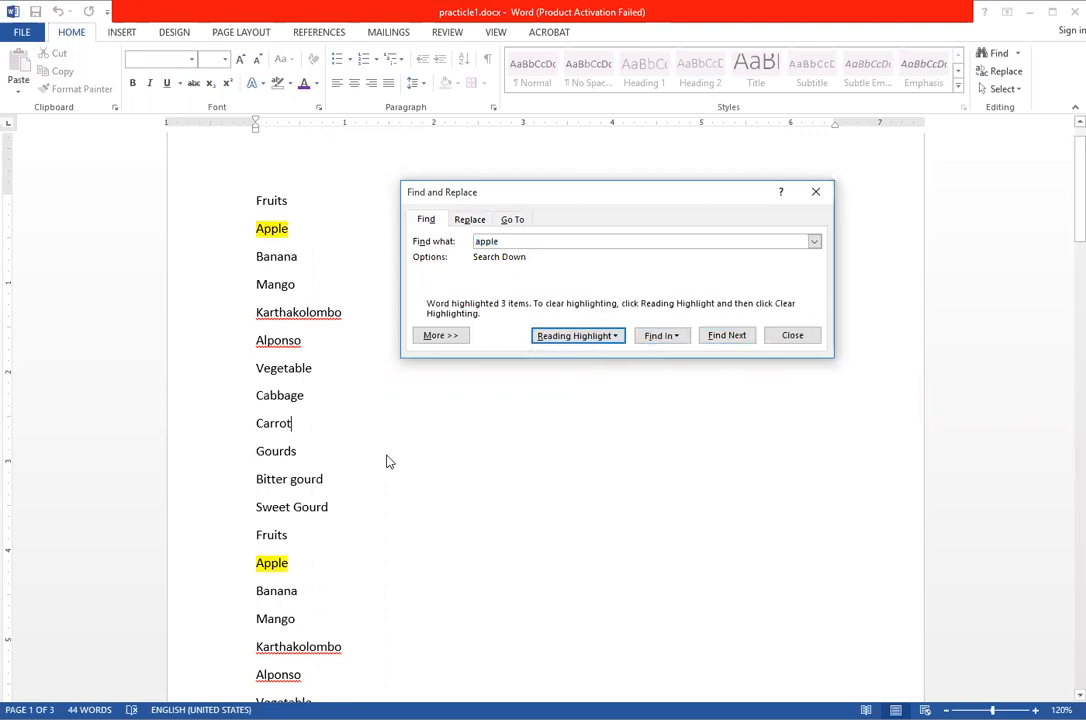
scroll(389, 462, "down", 1)
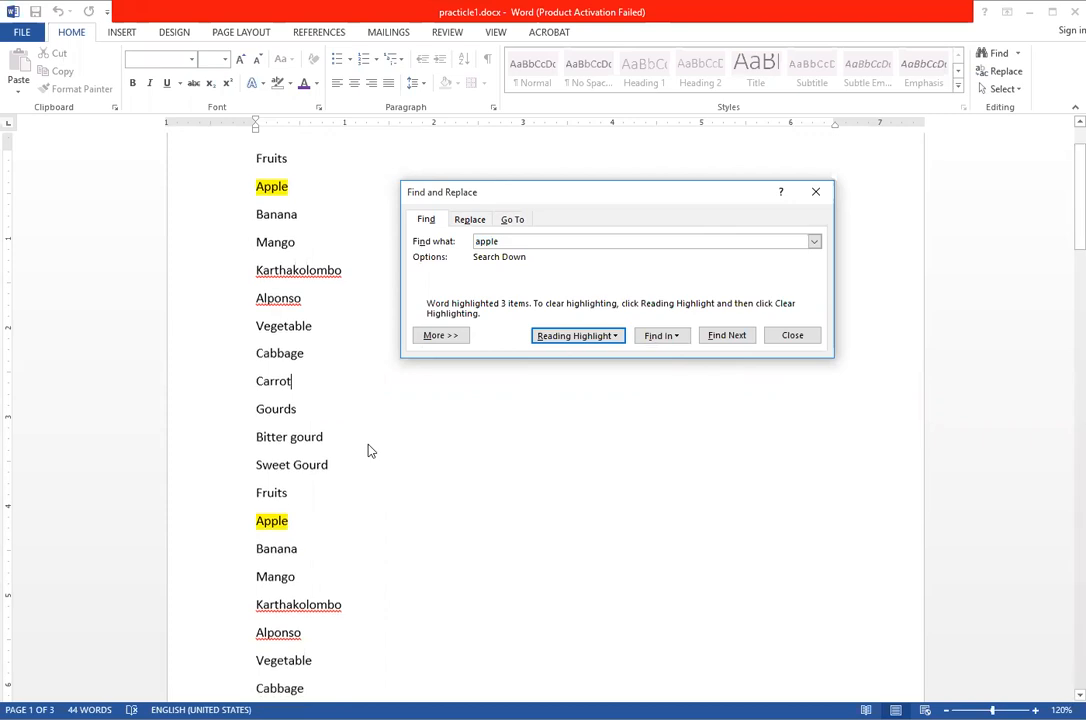
scroll(212, 623, "down", 4)
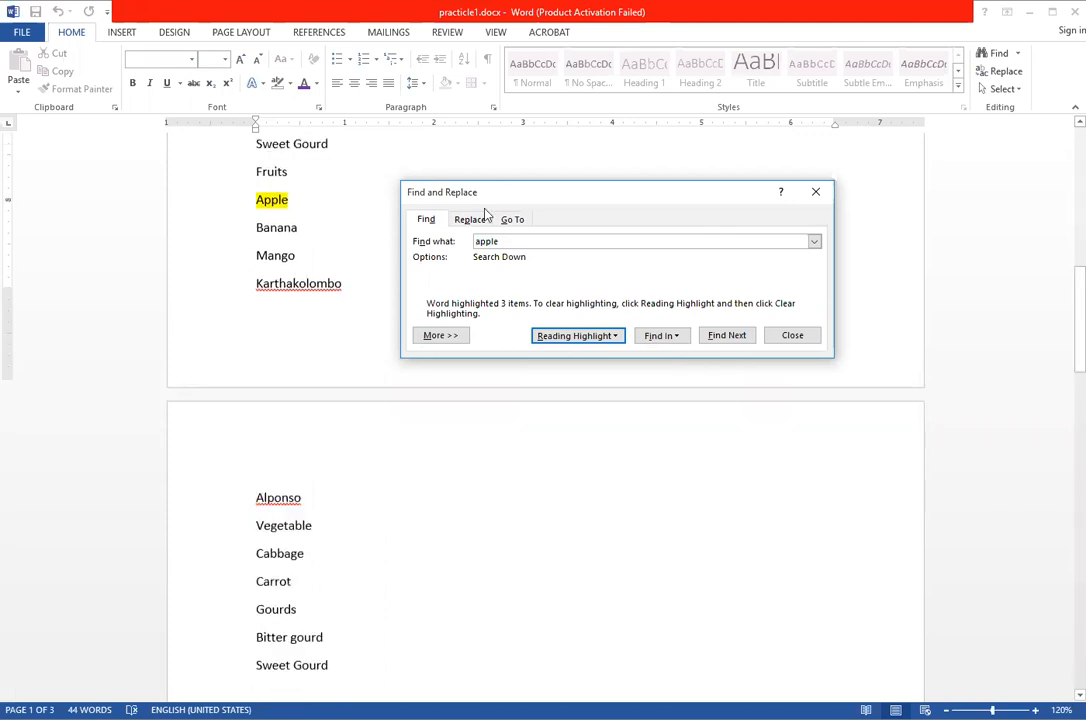
scroll(449, 368, "down", 4)
Return to Replace, advance to the second "Apple" in the list, and review the highlighted matches across the pages
key("ctrl+h")
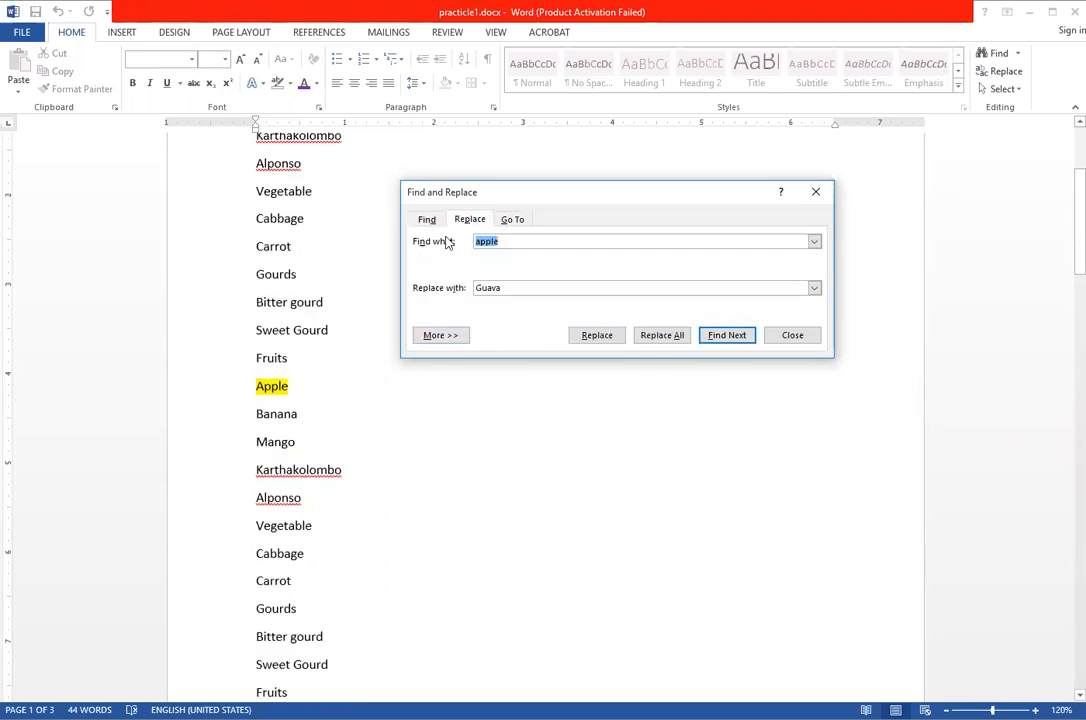
left_click(503, 287)
left_click(594, 335)
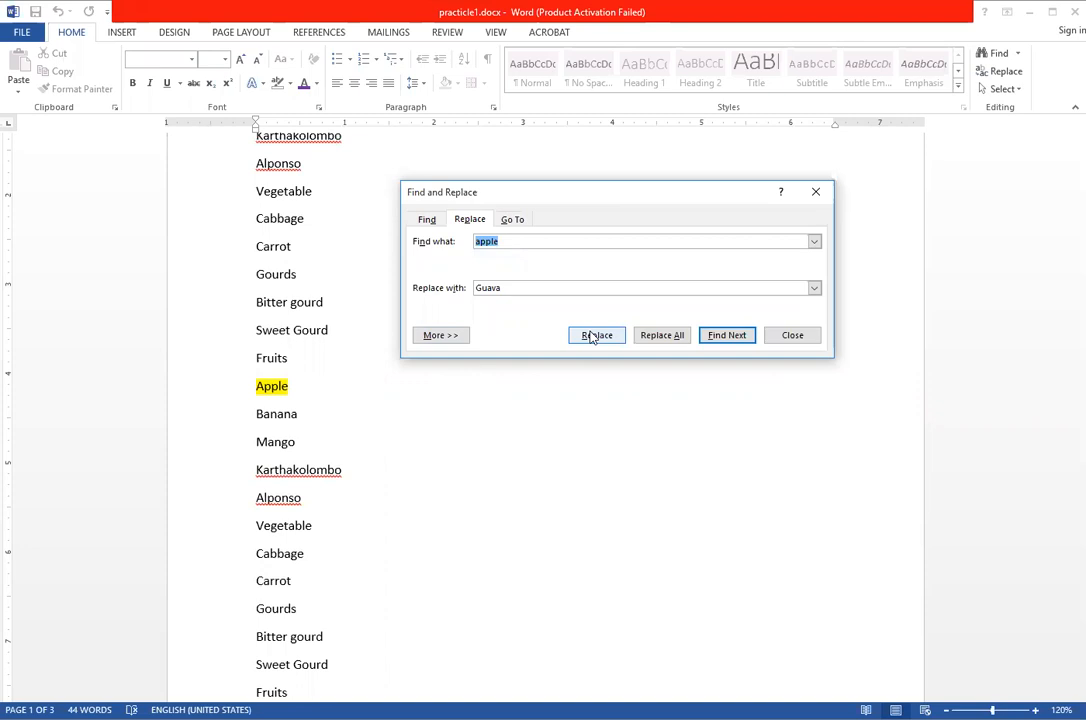
scroll(347, 333, "up", 2)
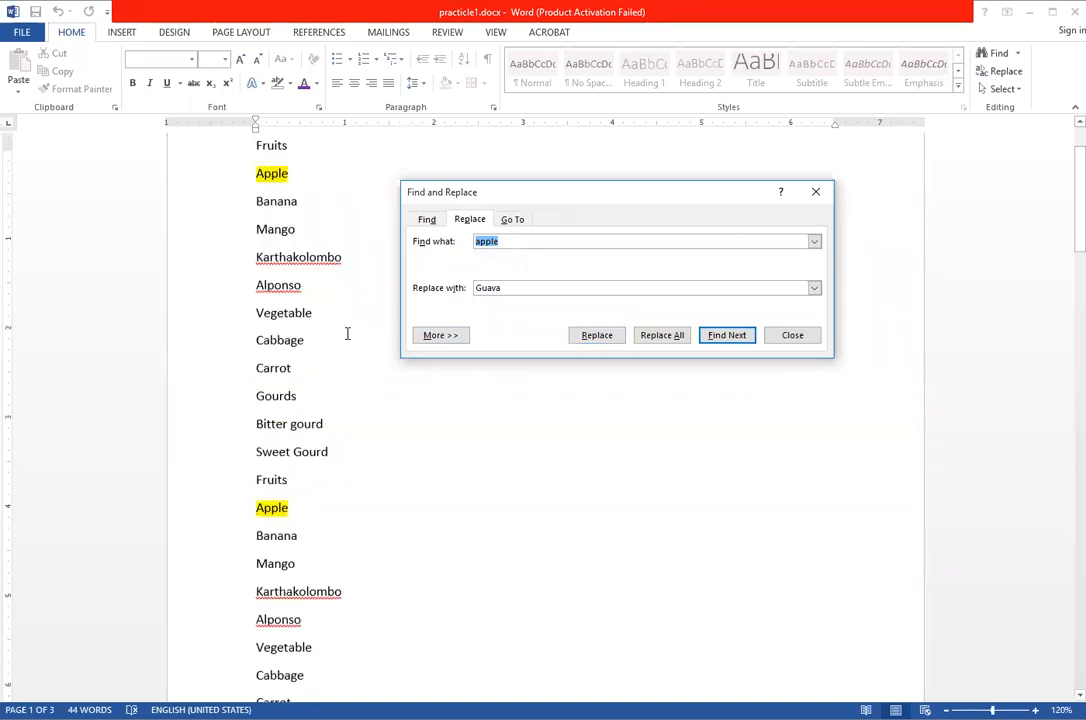
left_click(597, 336)
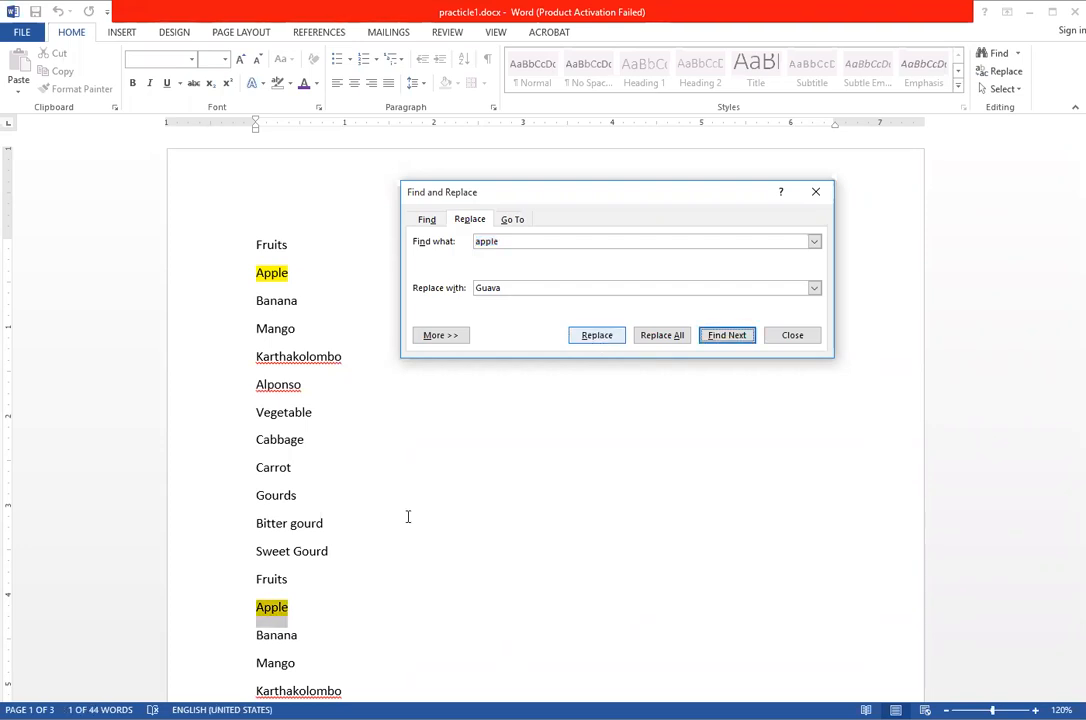
scroll(408, 516, "down", 3)
scroll(408, 516, "down", 5)
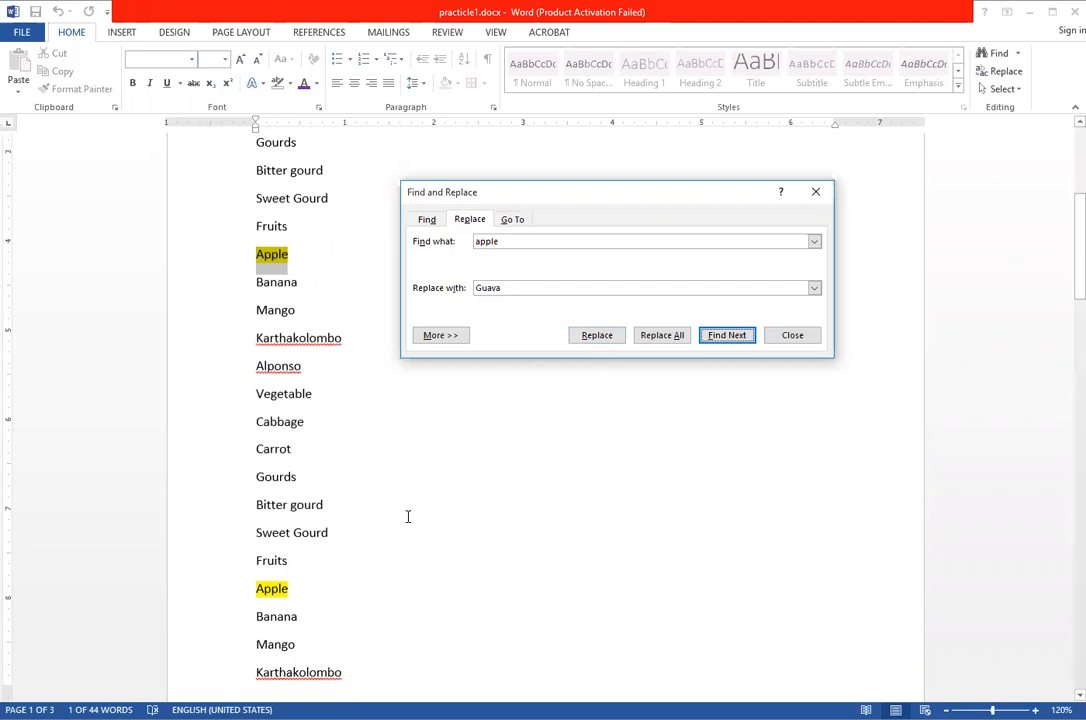
scroll(408, 513, "down", 2)
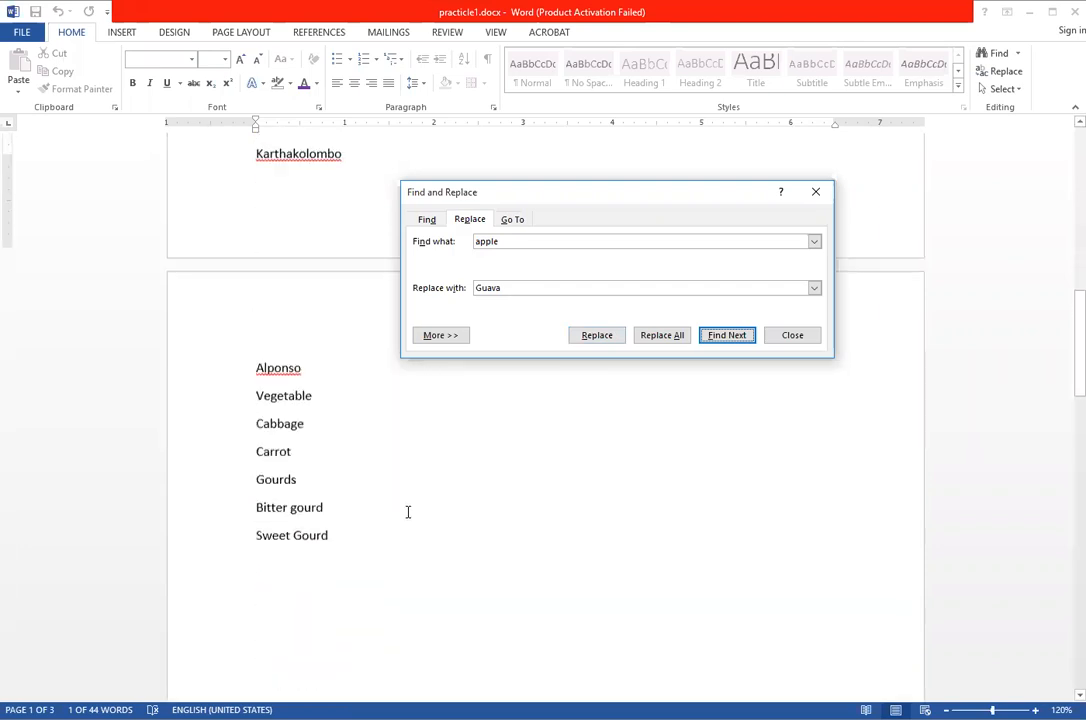
scroll(408, 512, "up", 1)
scroll(408, 512, "up", 4)
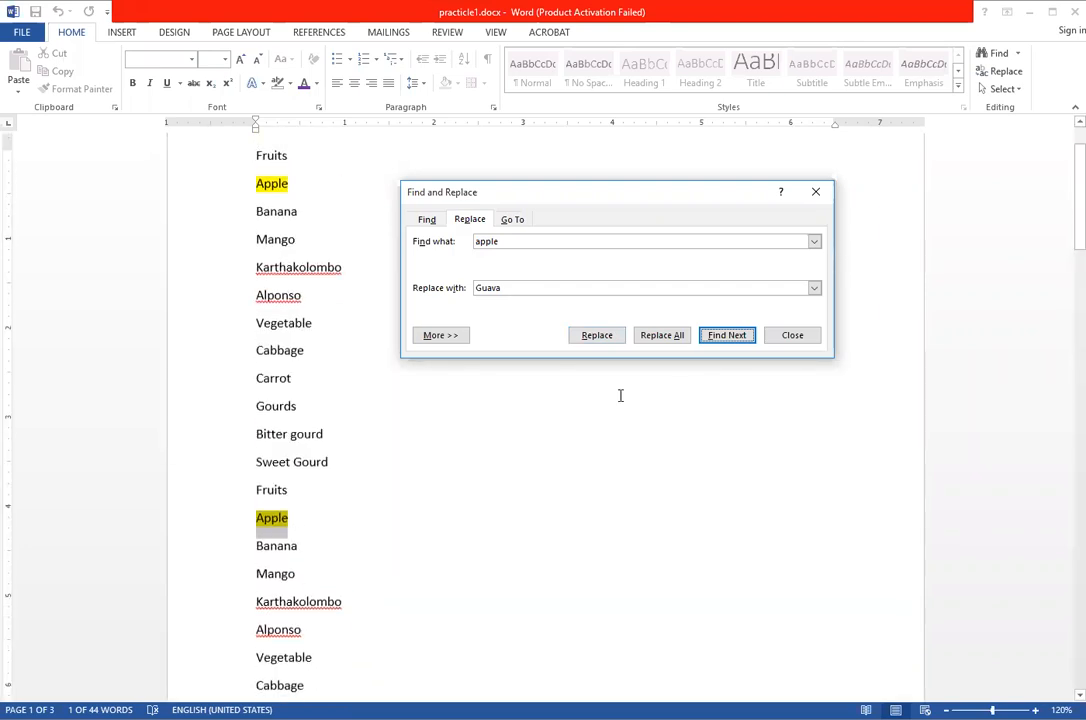
Replace the selected second "Apple" with "Guava" and check the change in the list
scroll(608, 342, "down", 4)
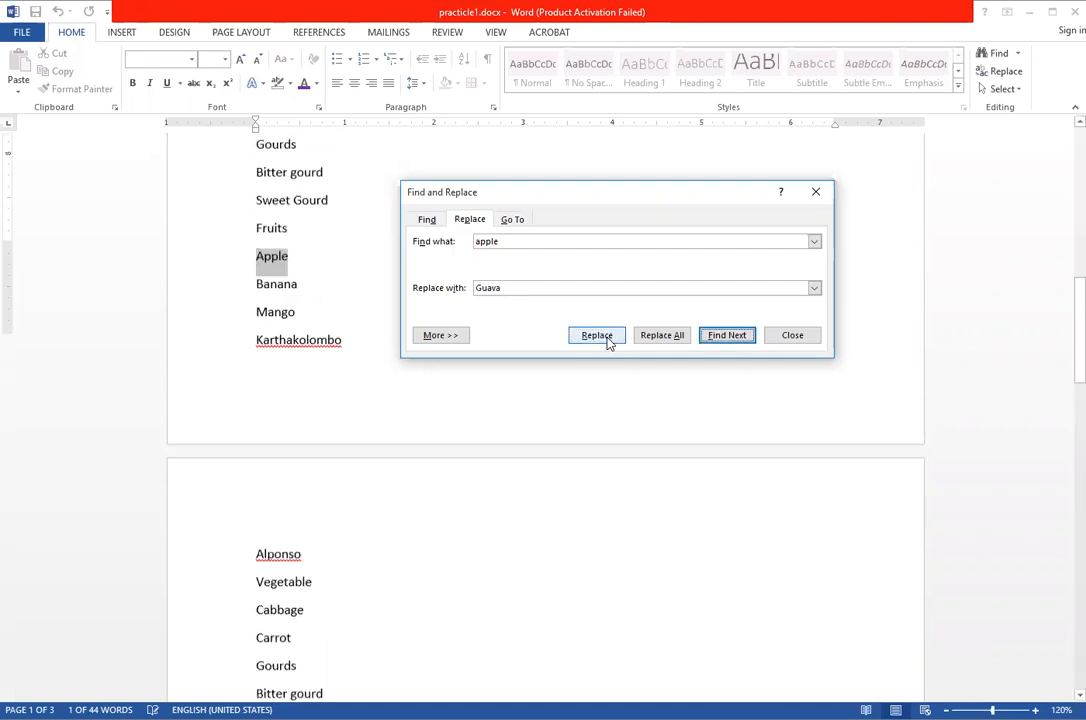
scroll(321, 335, "up", 4)
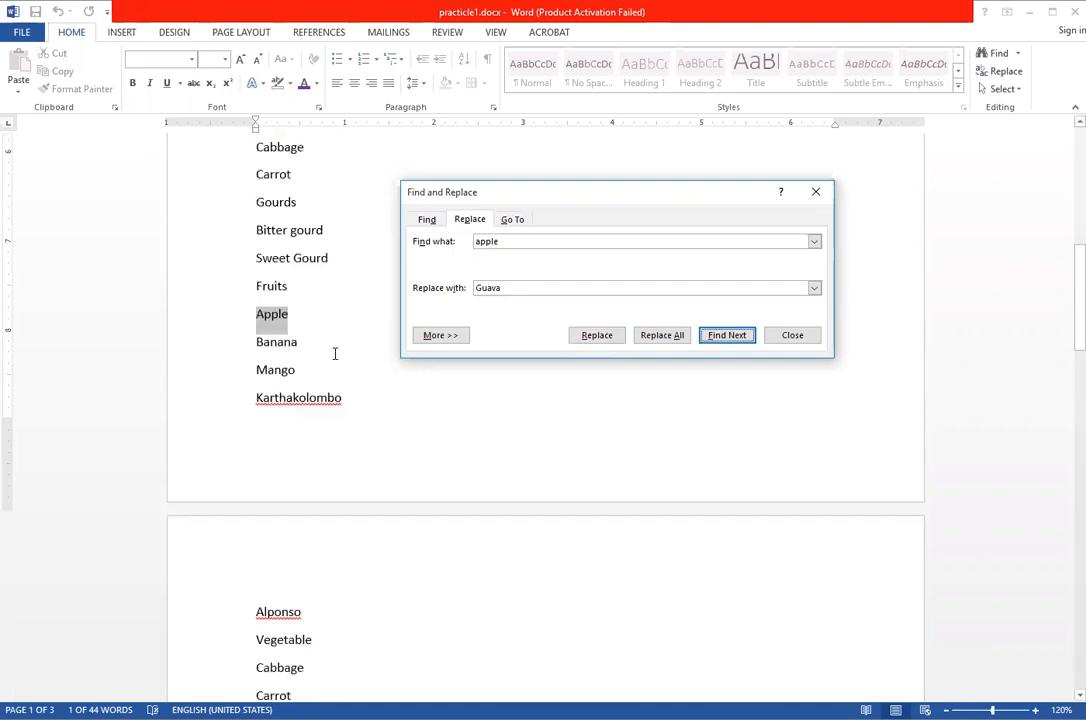
scroll(335, 353, "up", 1)
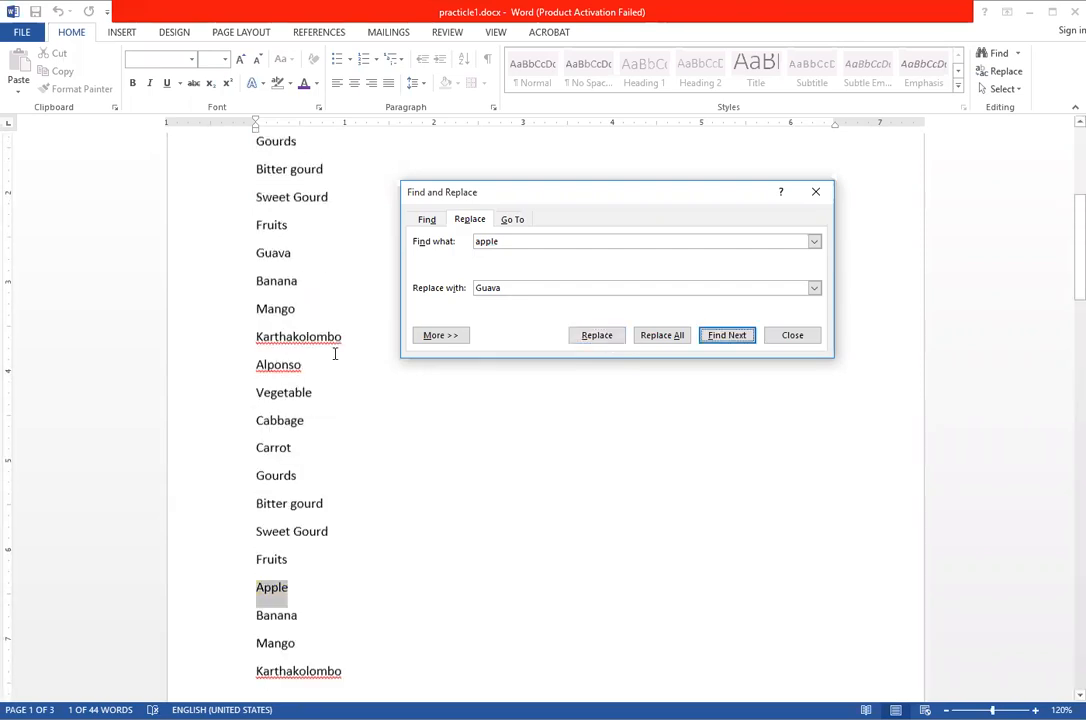
scroll(335, 353, "up", 3)
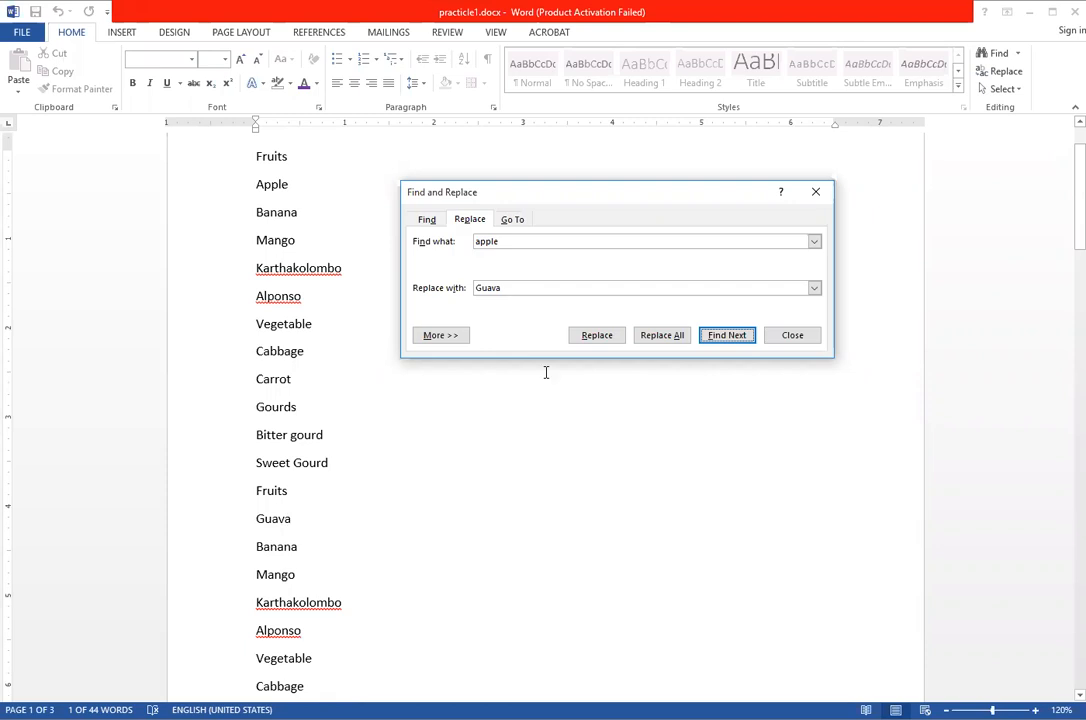
Replace the remaining "Apple" entries with "Guava" one at a time until the whole document has been searched
left_click(458, 463)
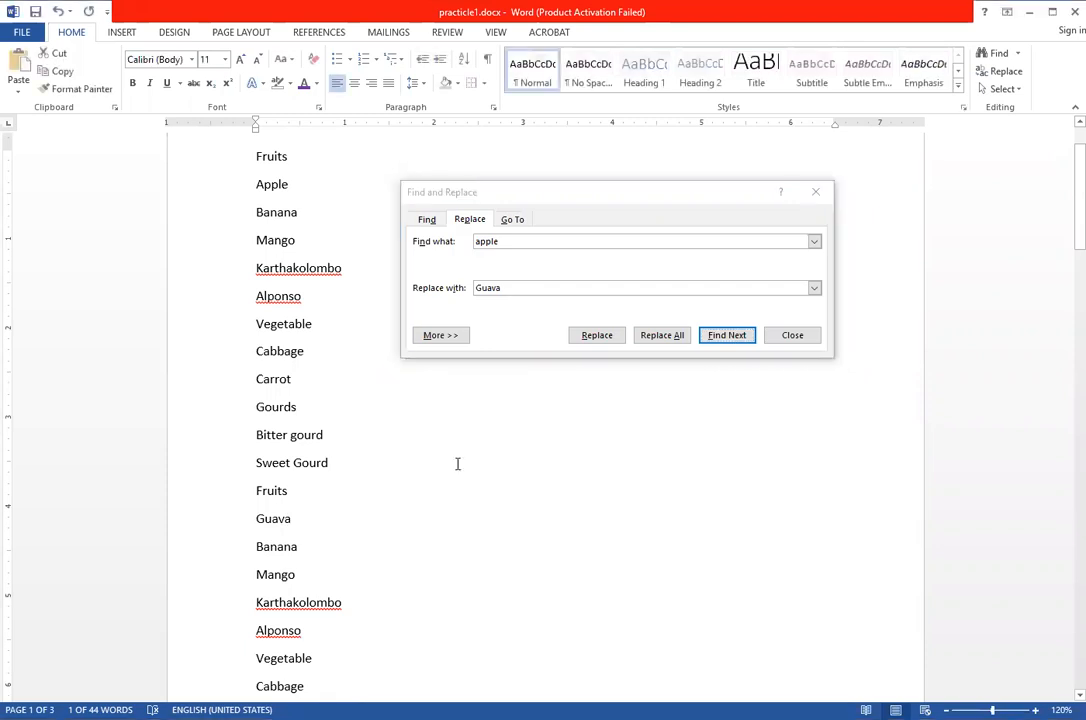
left_click(597, 335)
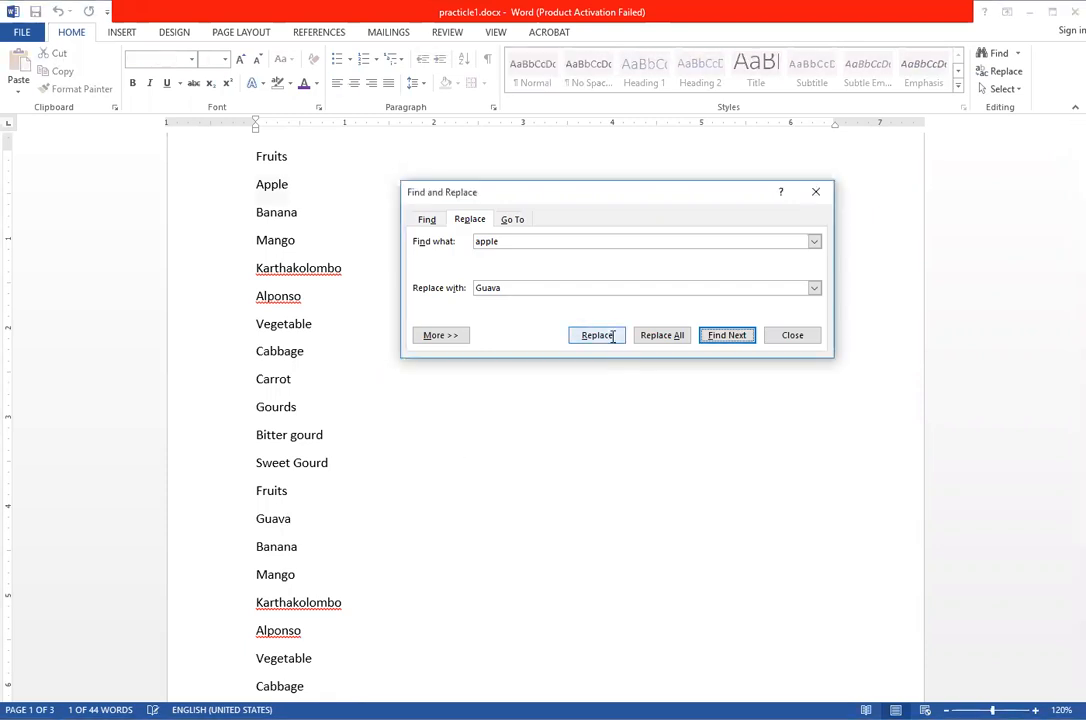
scroll(262, 540, "down", 4)
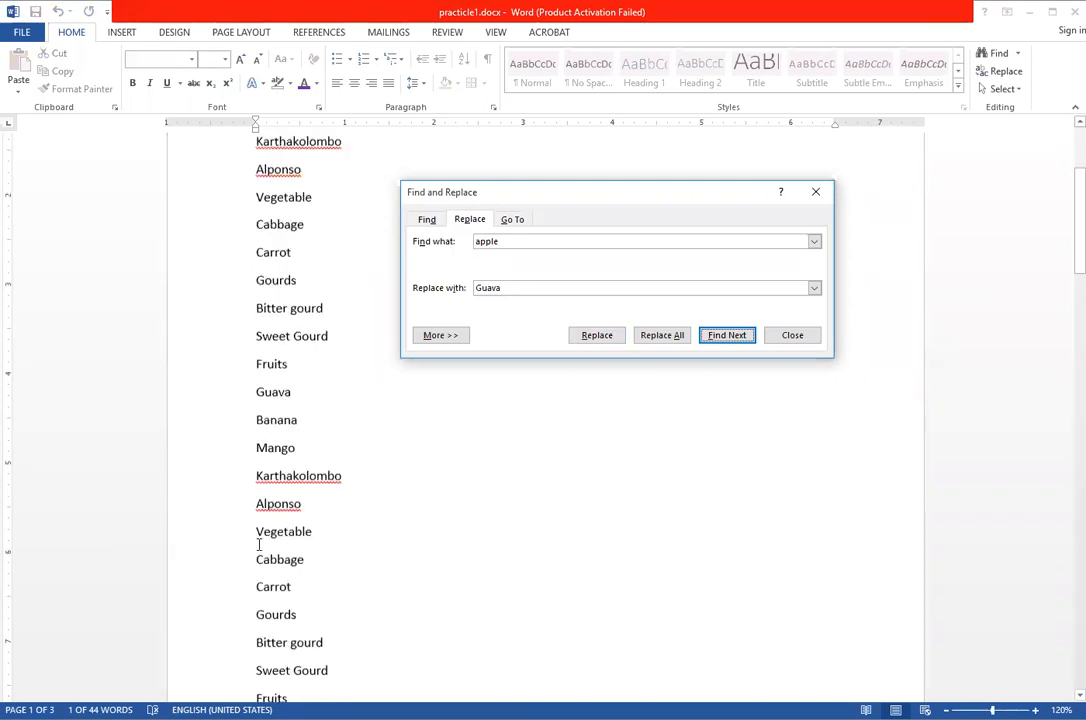
left_click(600, 342)
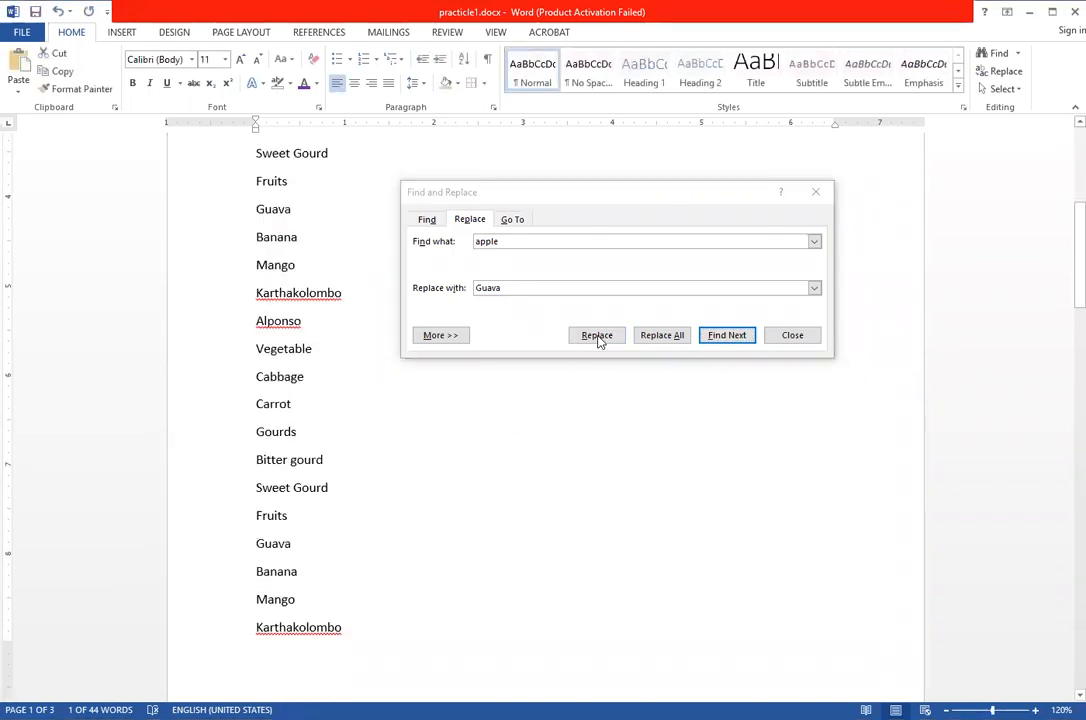
left_click(597, 337)
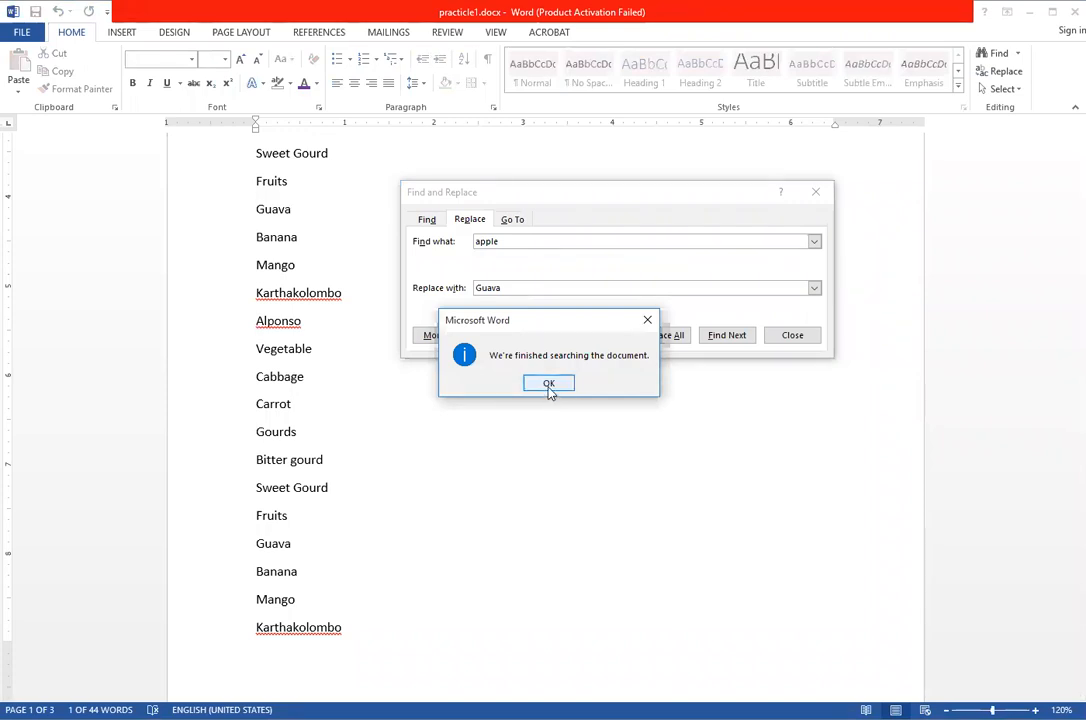
key("Return")
Search the whole document for "apple" again using Find, and review the list for remaining entries
scroll(366, 322, "up", 3)
scroll(330, 335, "up", 1)
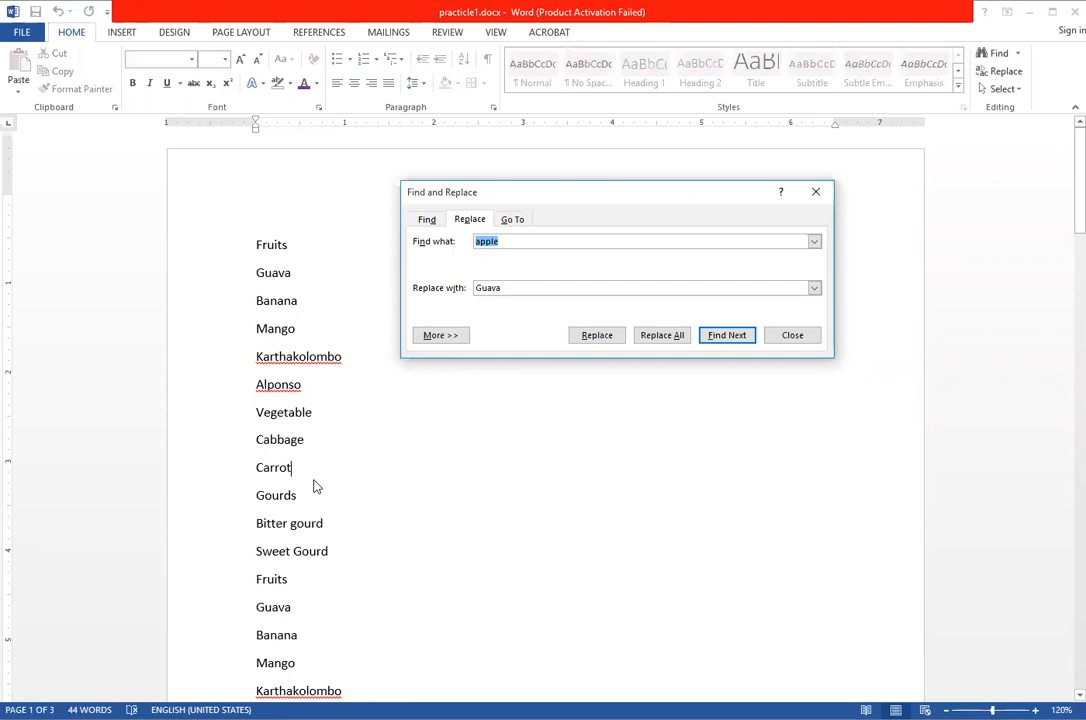
scroll(315, 485, "down", 1)
left_click(426, 221)
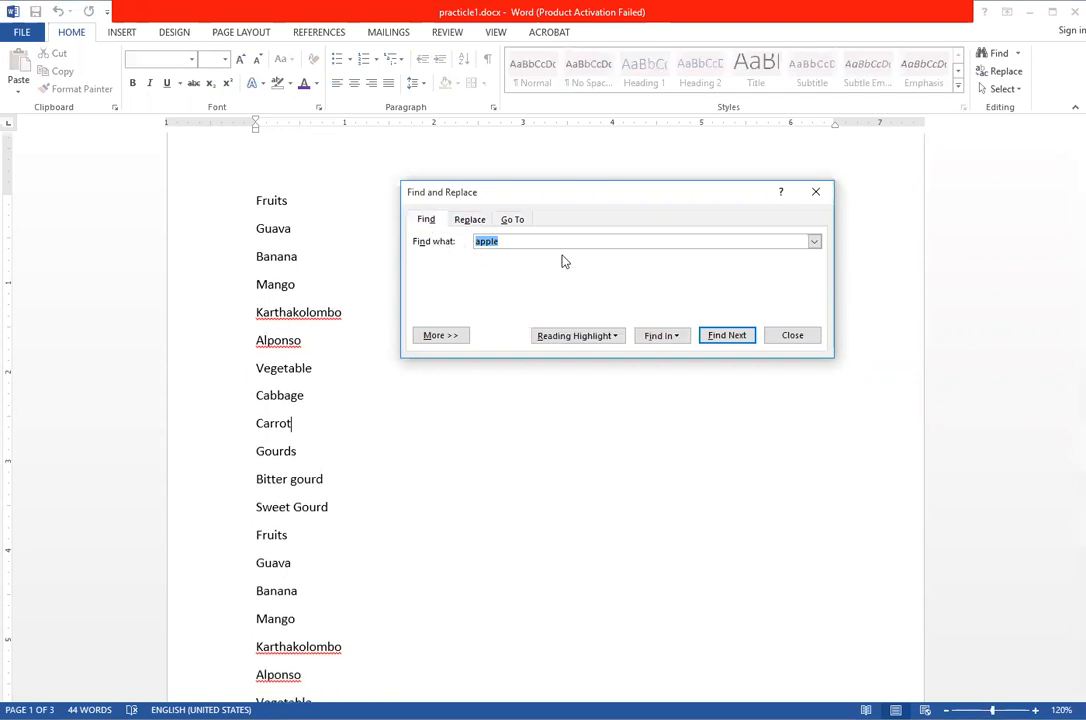
left_click(714, 344)
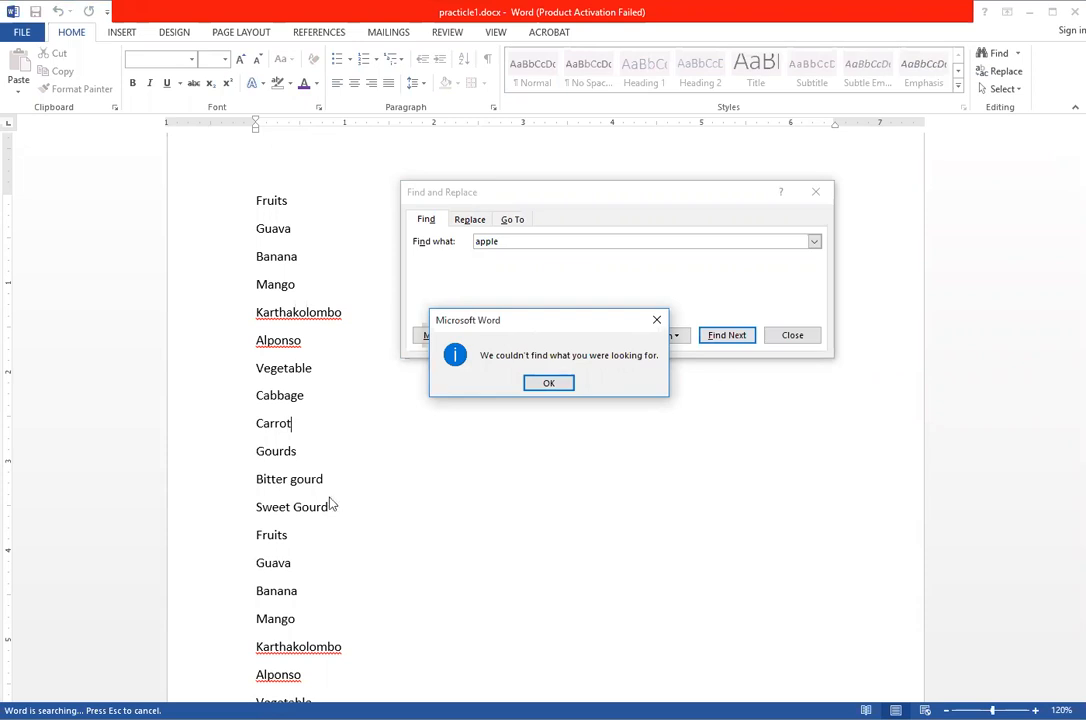
left_click(575, 386)
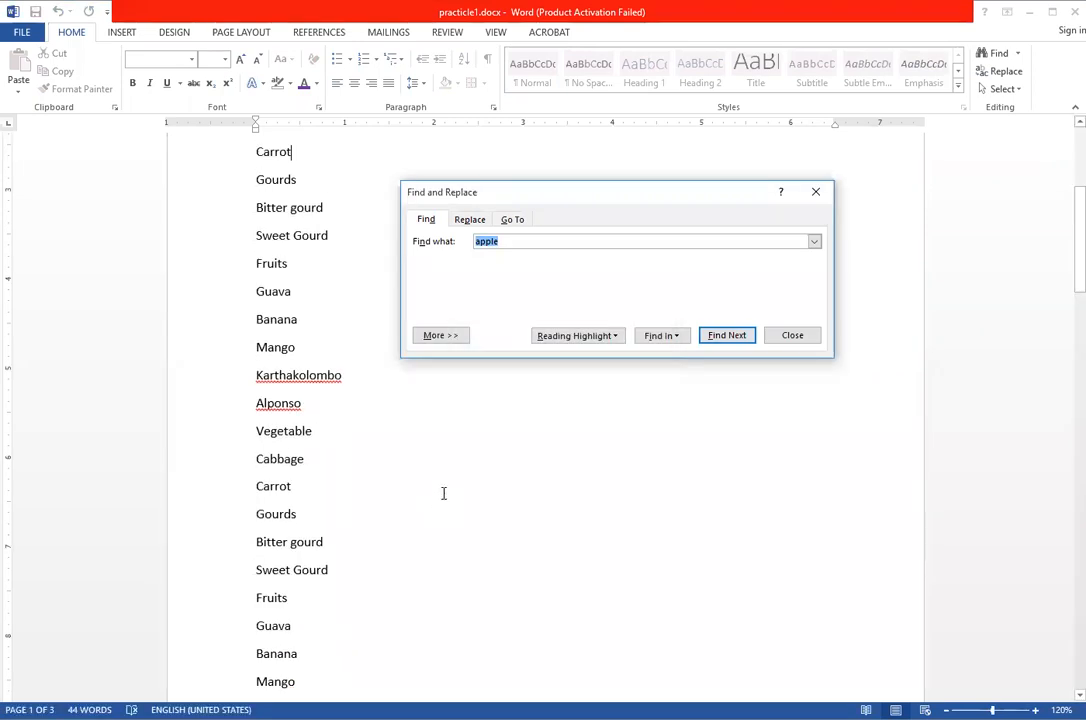
scroll(442, 510, "up", 2)
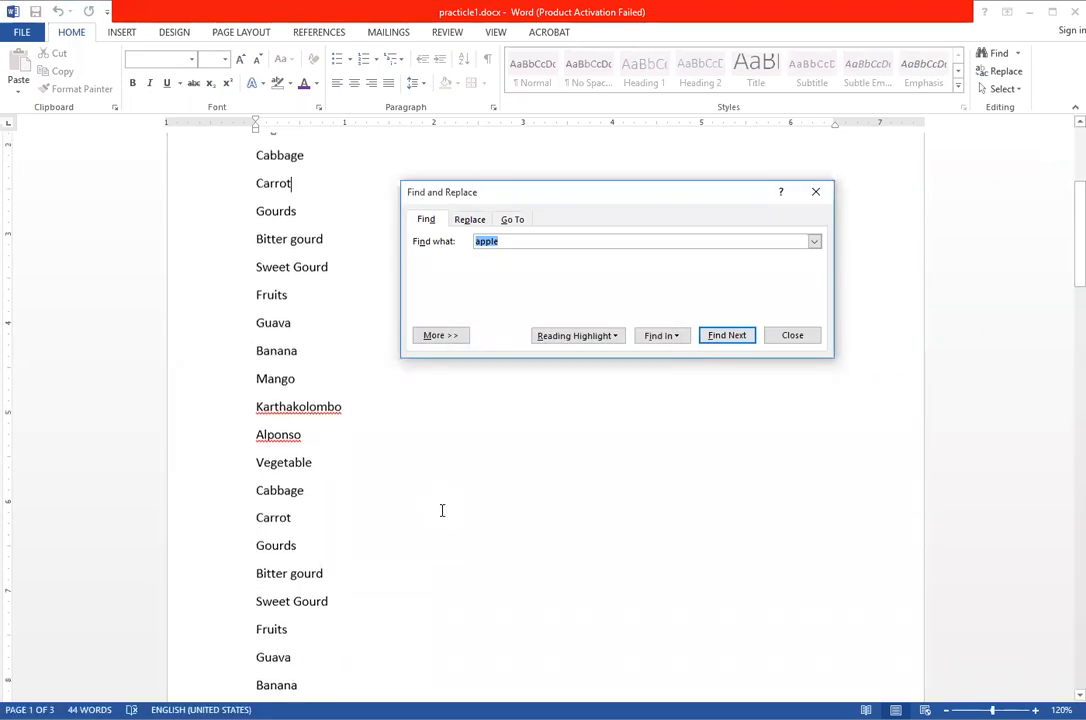
scroll(443, 511, "up", 3)
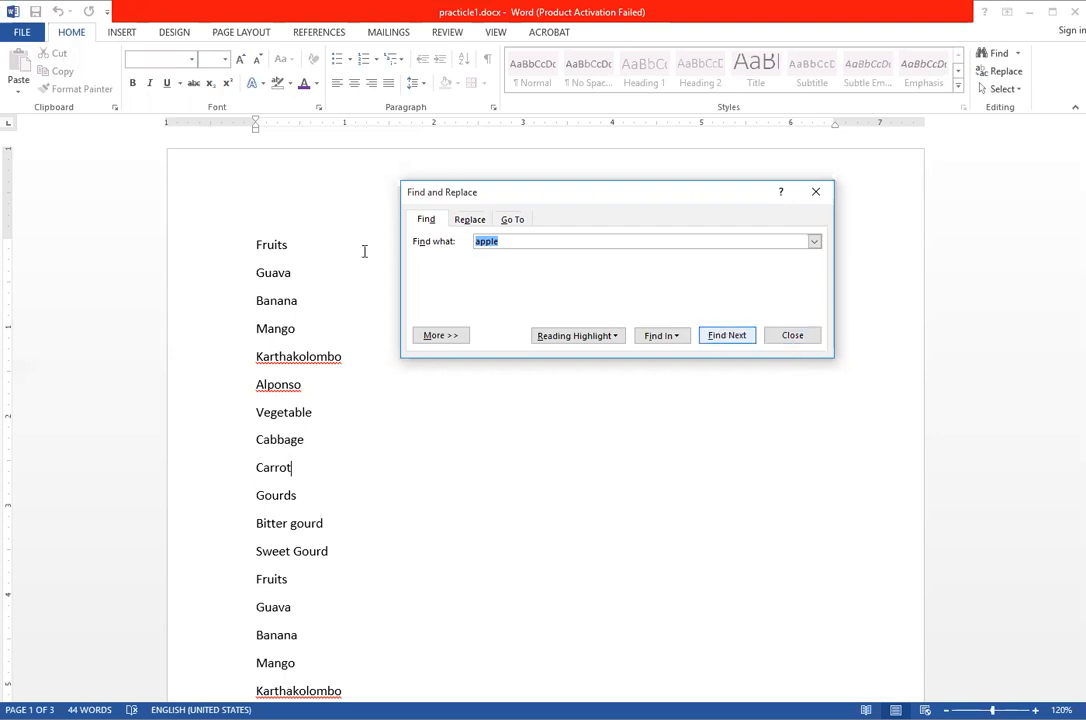
Undo the three individual replacements of "Apple" with "Guava" in the list
left_click(576, 448)
key("ctrl+z")
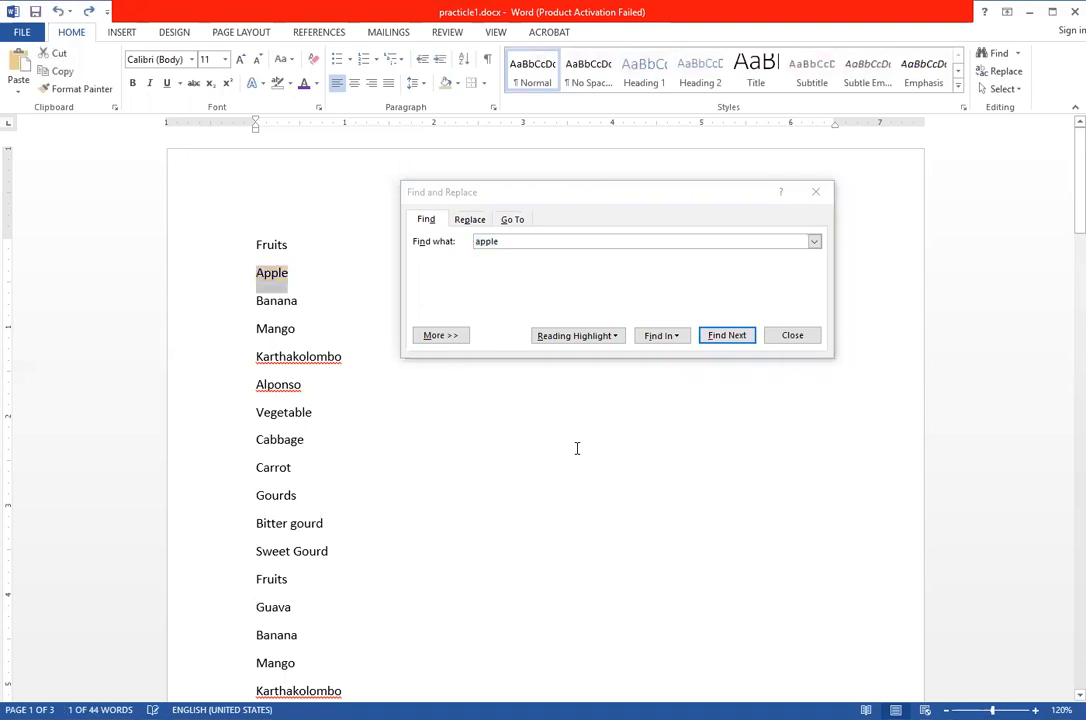
key("ctrl+z")
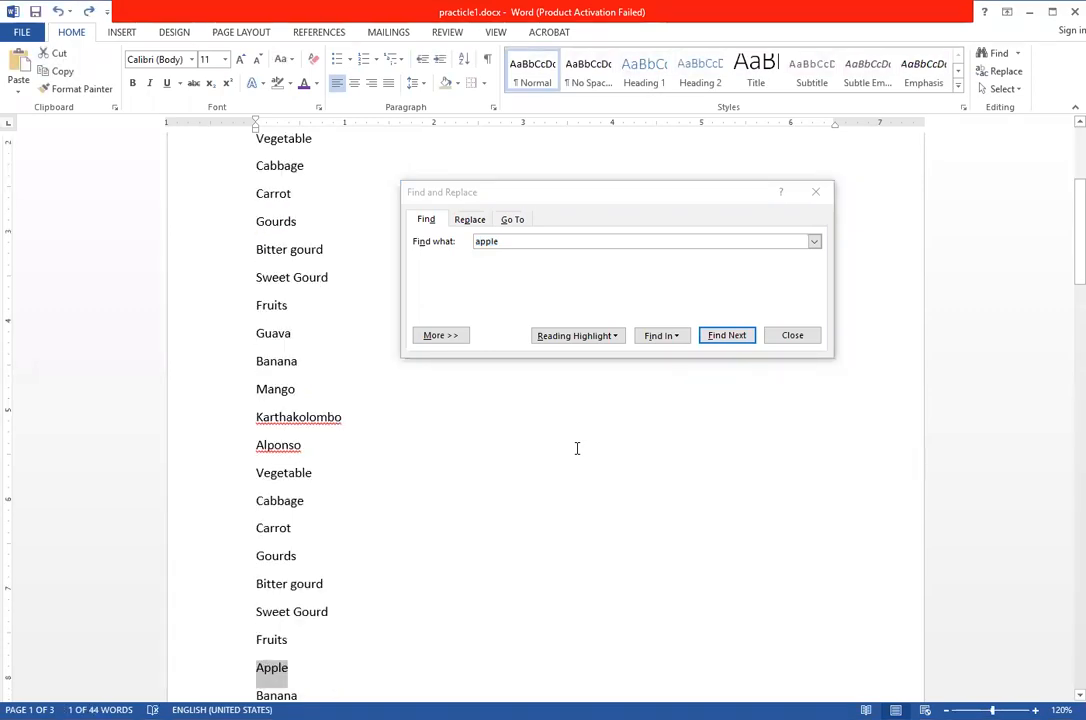
key("ctrl+z")
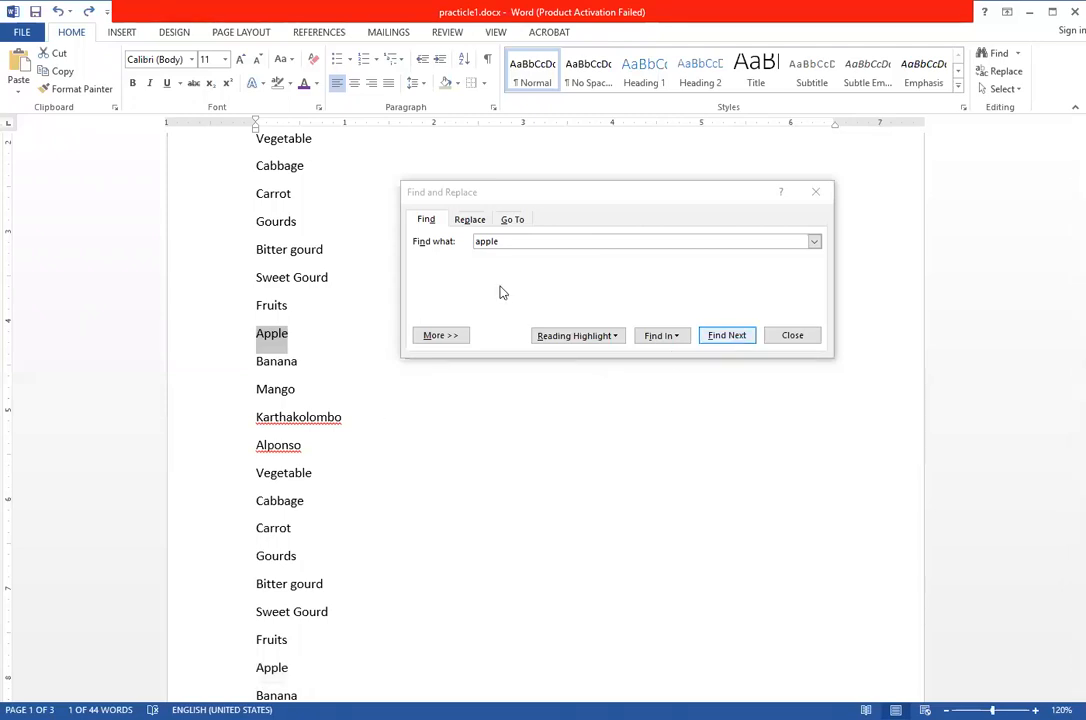
Apply reading highlight to all matches of "apple" and review them through the list
left_click(592, 337)
left_click(586, 354)
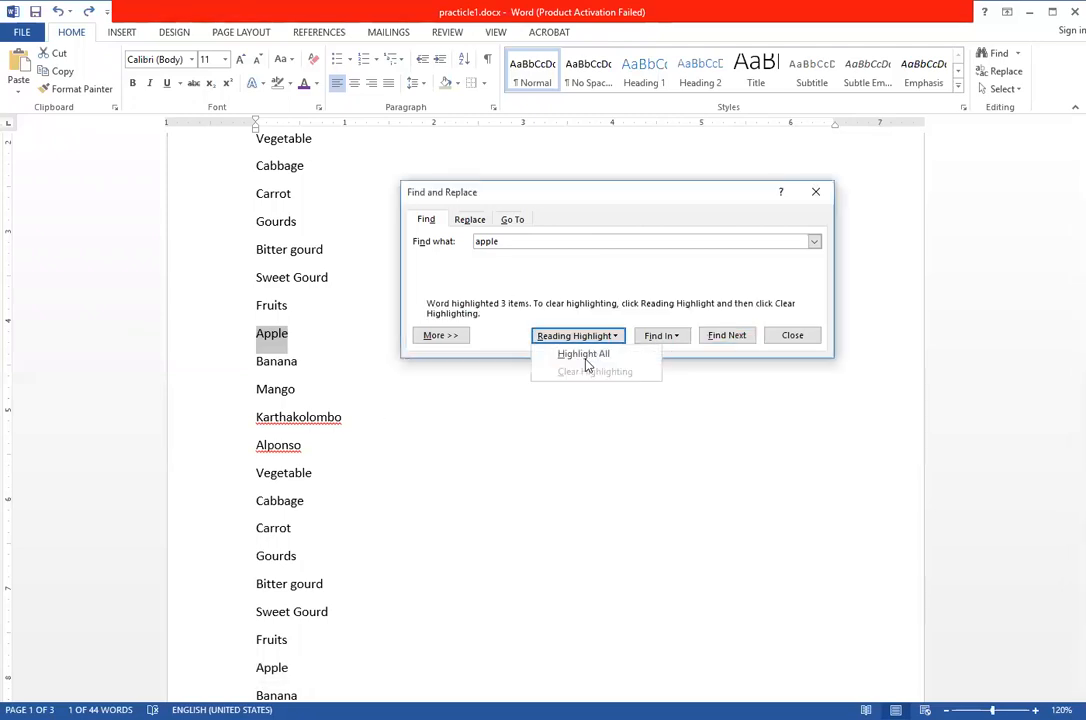
scroll(393, 587, "up", 4)
scroll(400, 575, "down", 3)
scroll(419, 547, "down", 2)
Replace all occurrences of "apple" with "Guava" at once and check the entries in the list
left_click(462, 224)
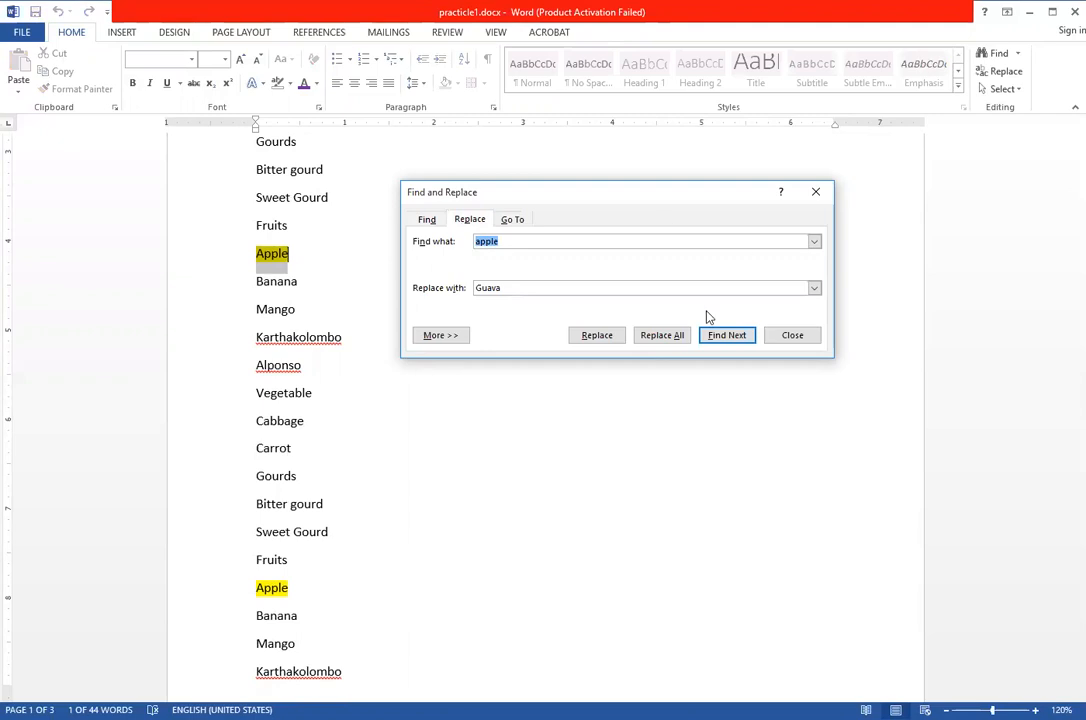
left_click(680, 337)
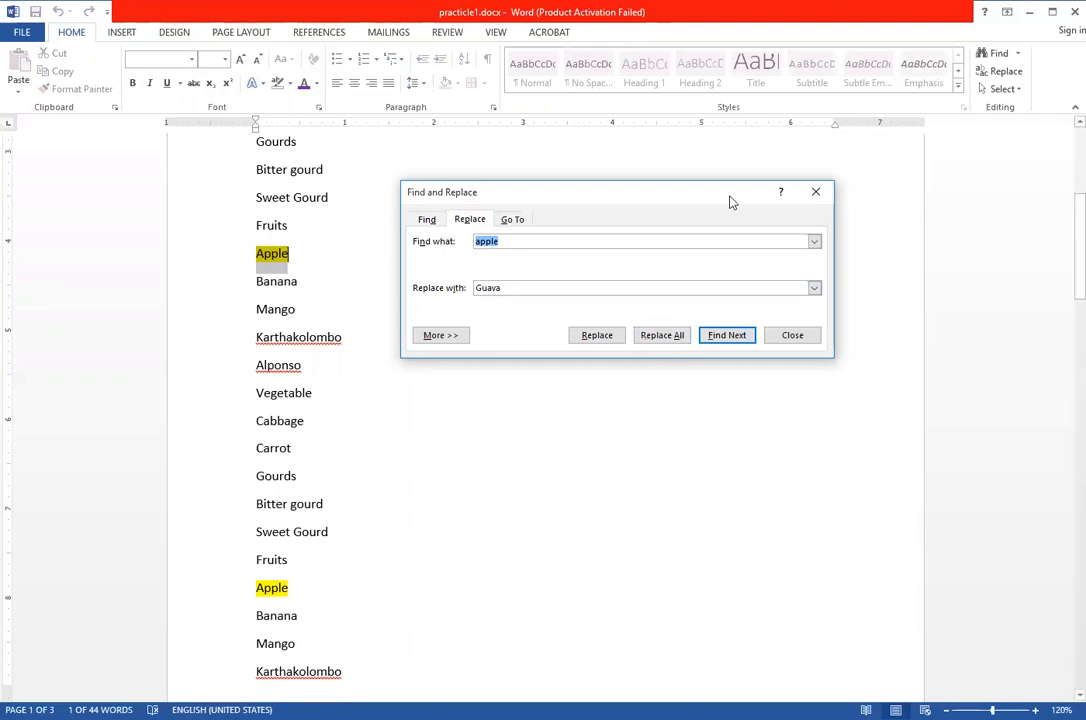
left_click_drag(728, 197, 826, 169)
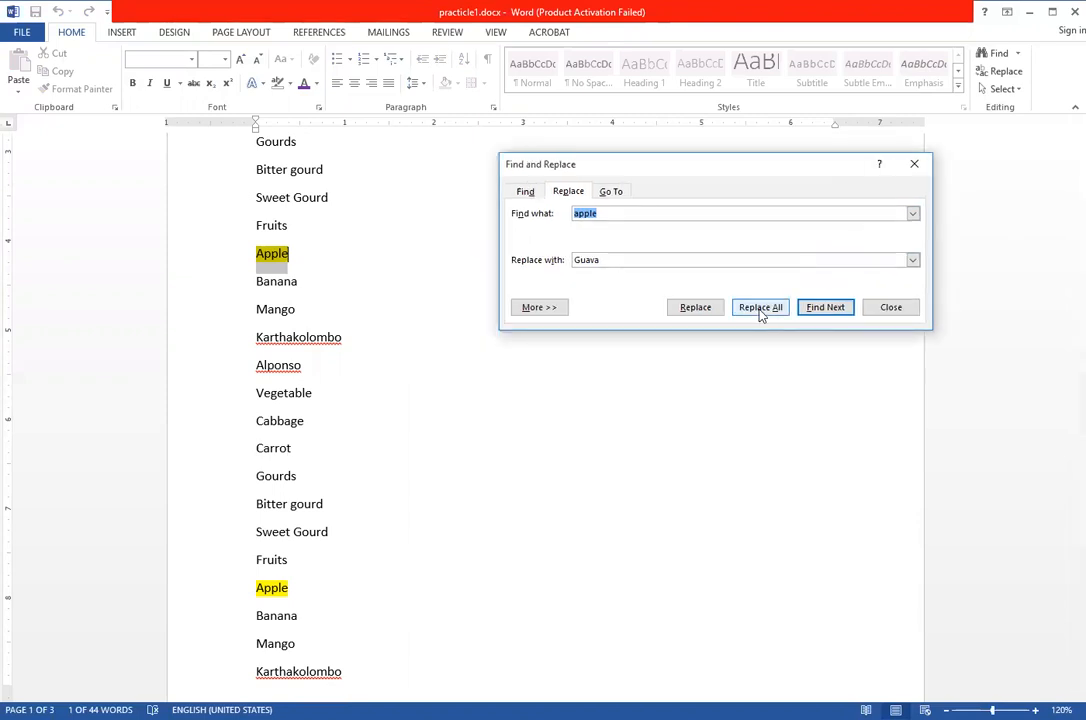
left_click(760, 310)
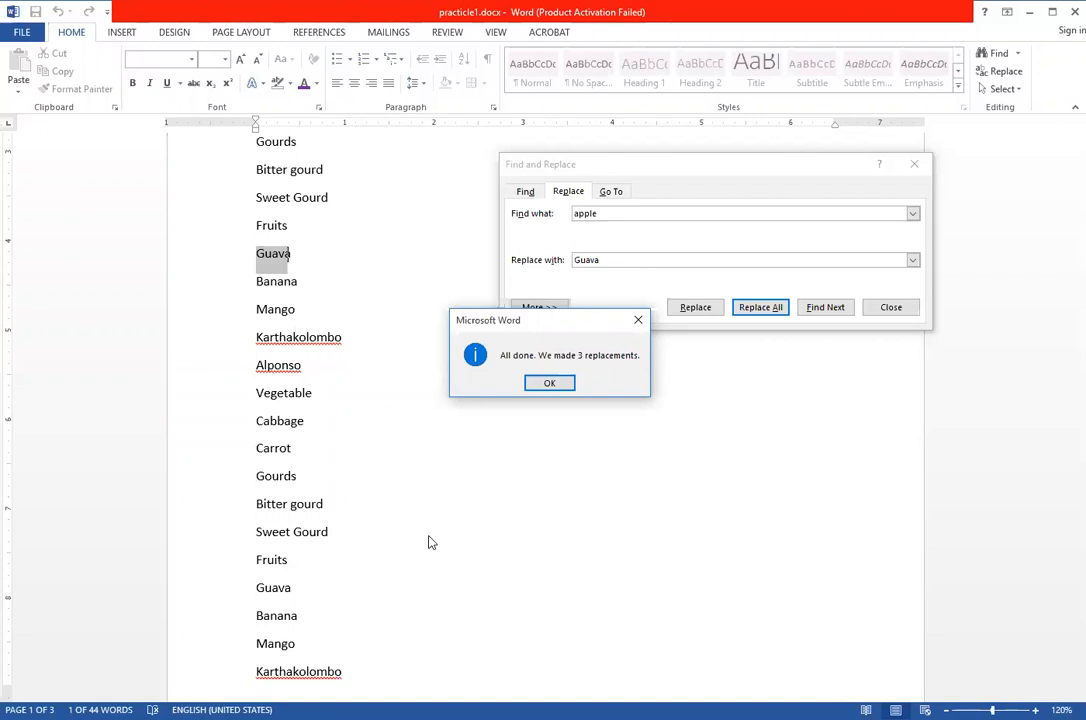
left_click(638, 321)
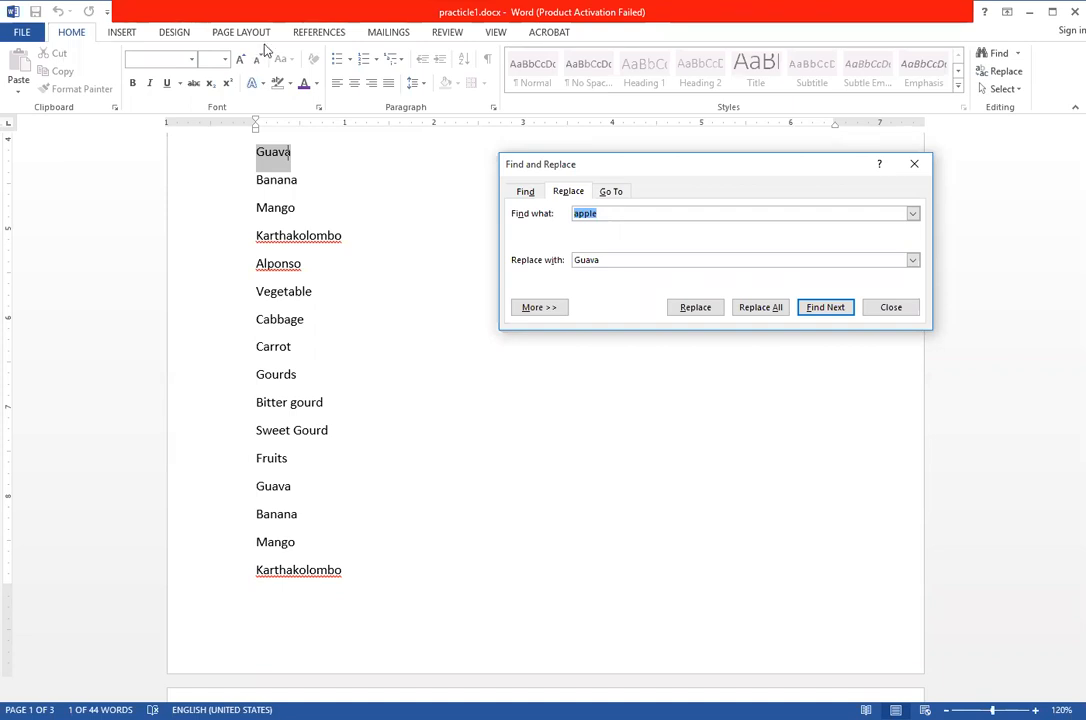
scroll(355, 303, "up", 3)
scroll(355, 303, "up", 3)
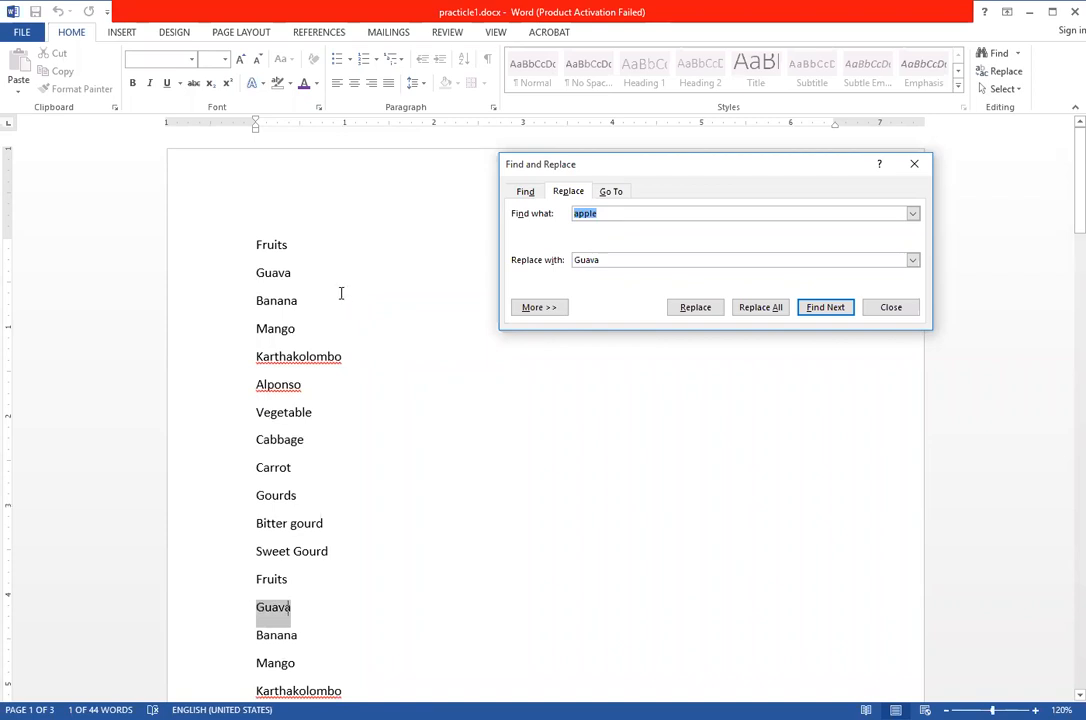
Undo the bulk replacement with "Guava" and the earlier edits back to the single original list
left_click(574, 218)
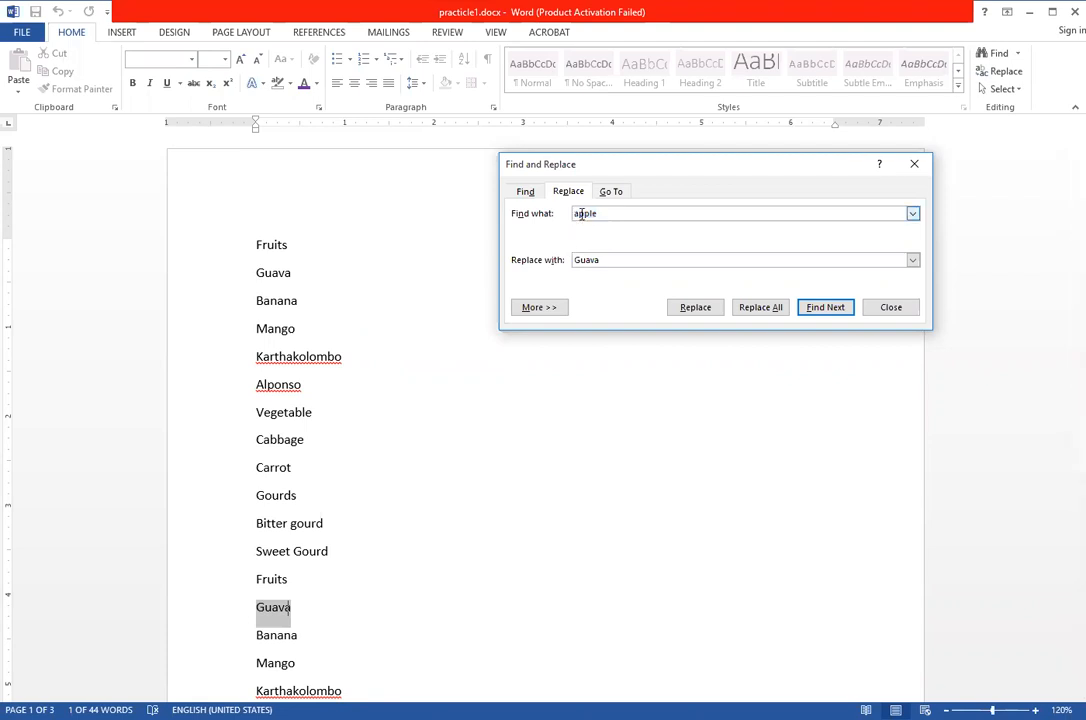
double_click(574, 218)
left_click(550, 509)
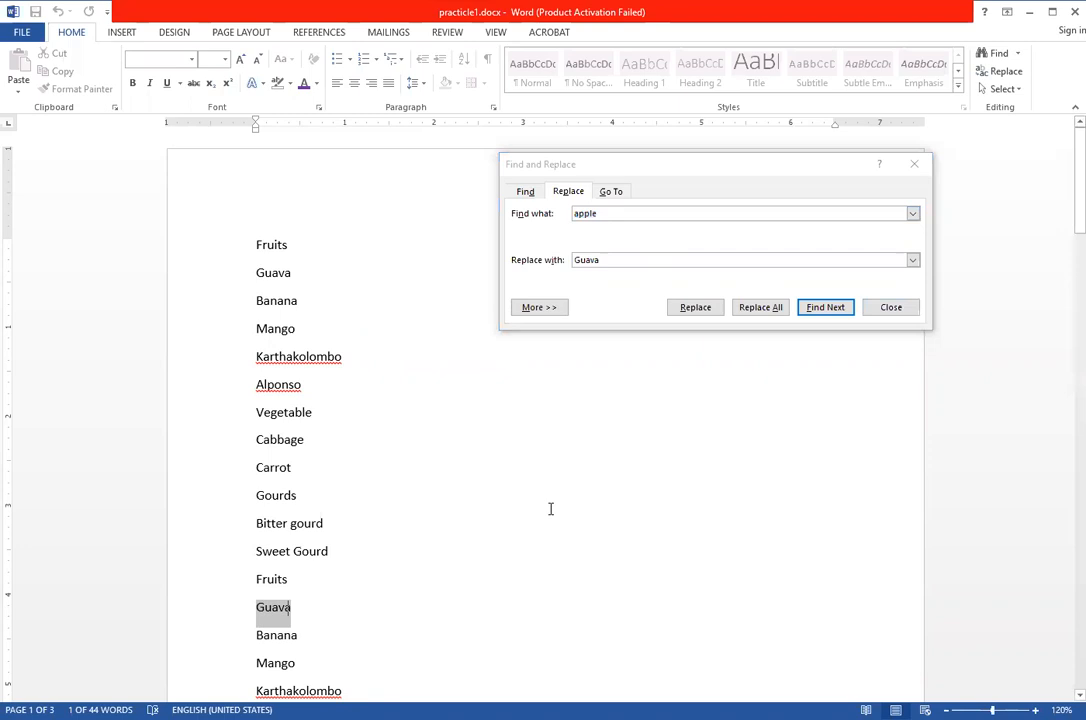
key("ctrl+z")
key("ctrl+z")
key("ctrl+z")
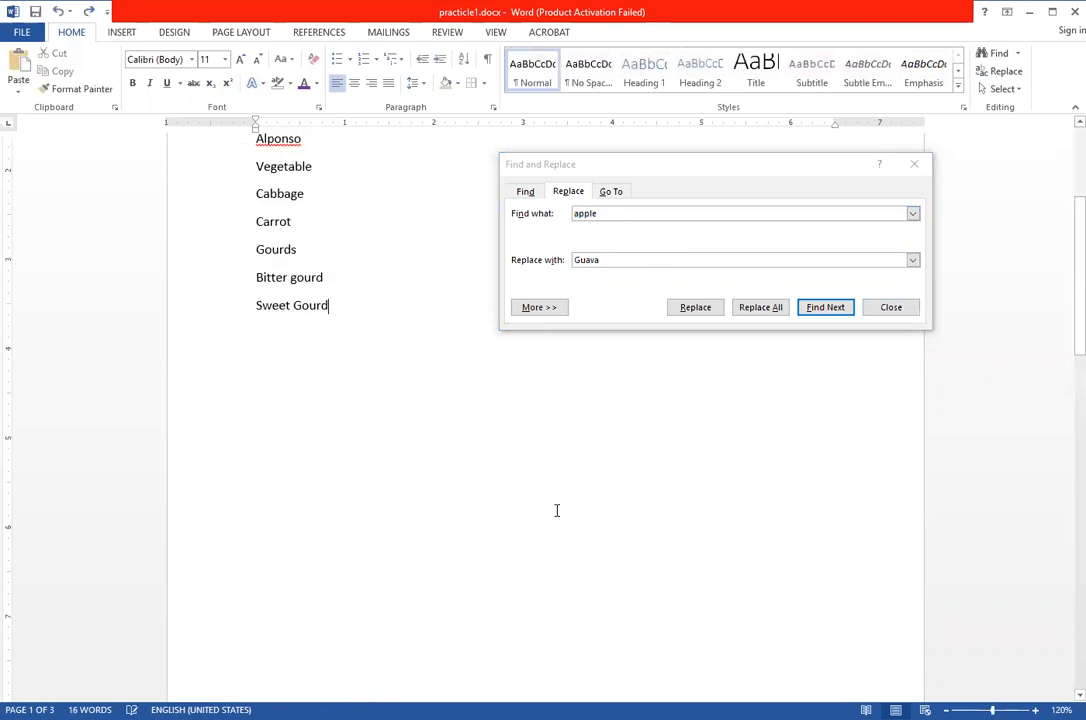
key("ctrl+z")
key("ctrl+z")
Restore the two repeated copies of the fruit and vegetable list below the original one
scroll(560, 515, "up", 5)
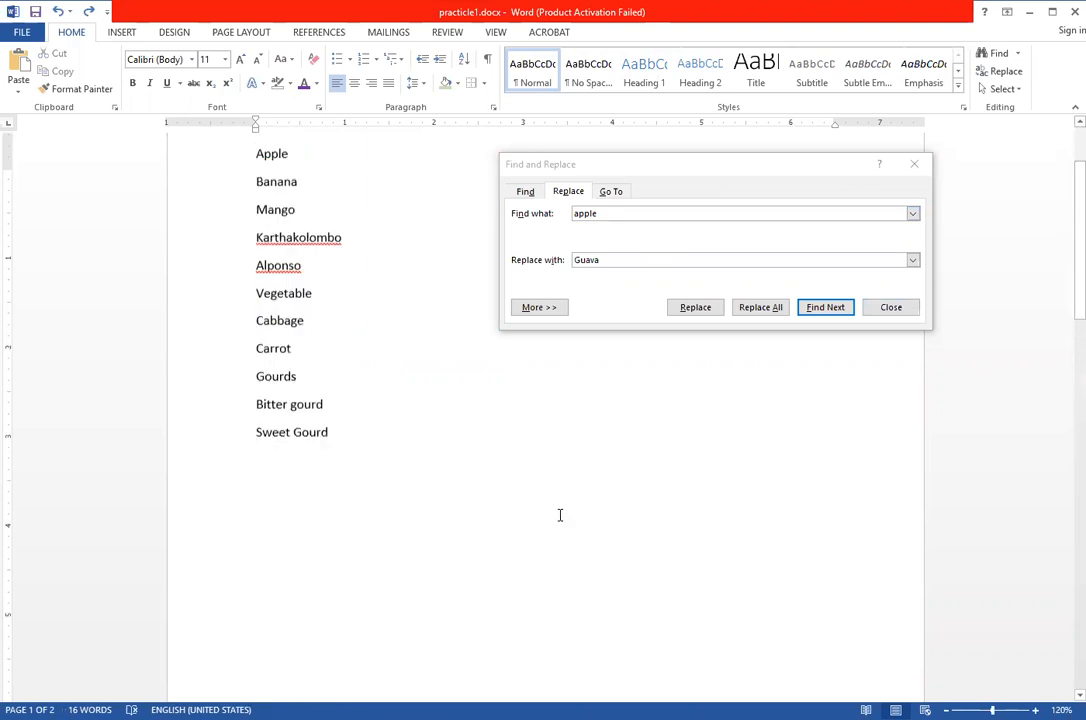
scroll(327, 447, "down", 4)
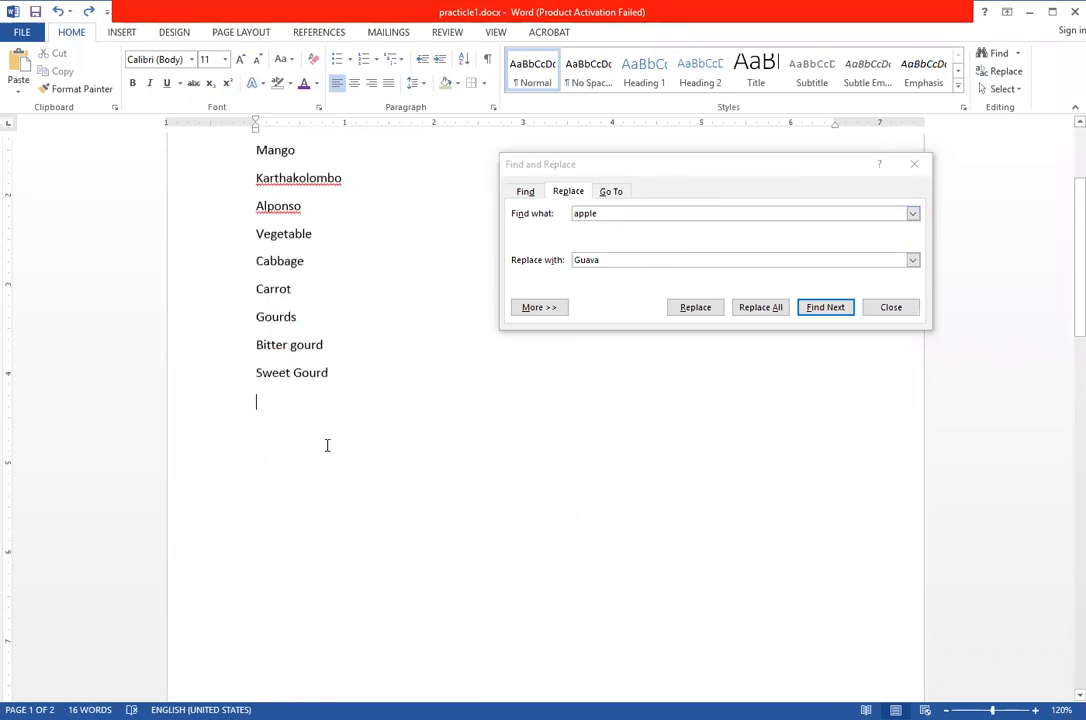
scroll(349, 450, "down", 1)
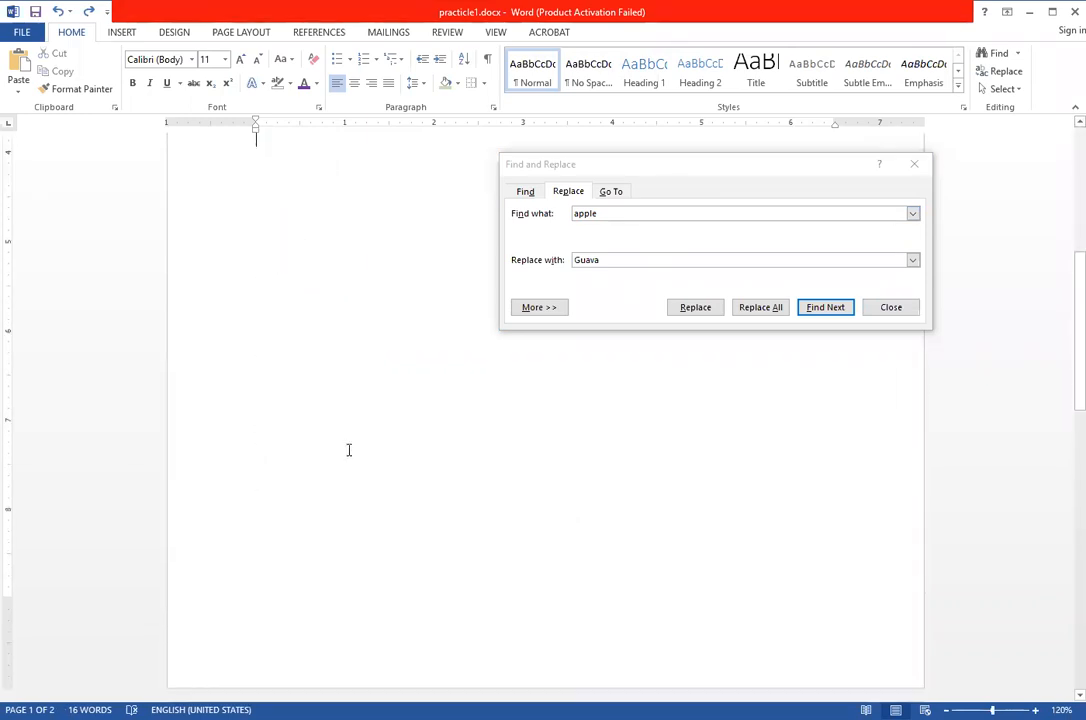
scroll(349, 450, "up", 3)
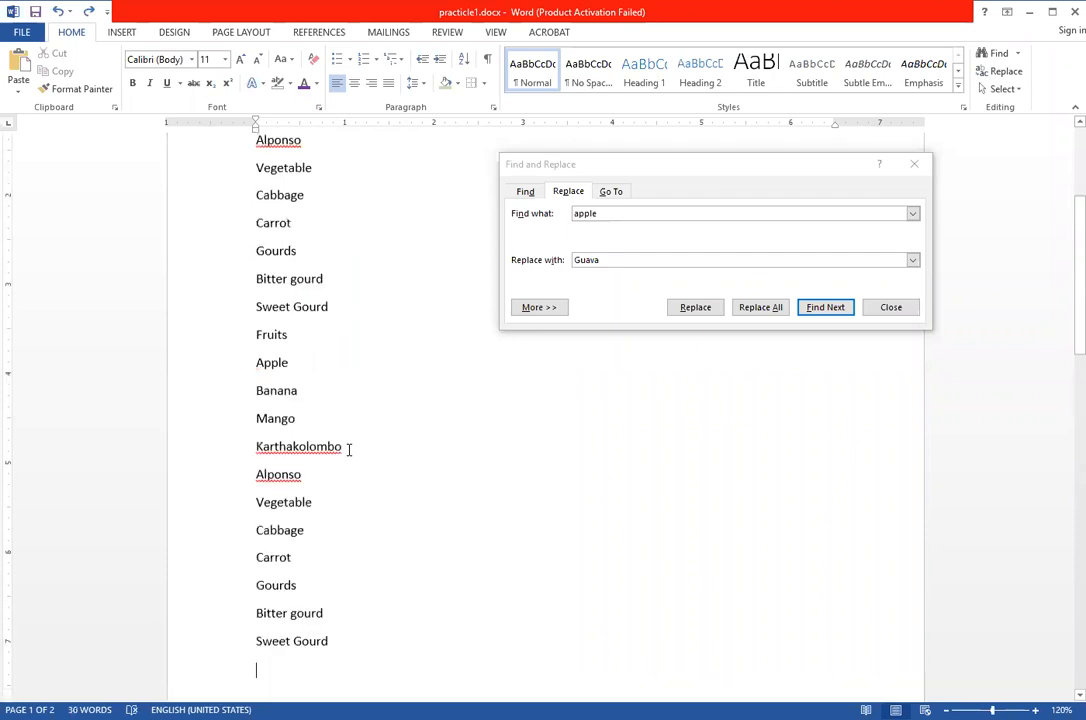
type("Alponso Vegetable Cabbage Carrot Gourds Bitter gourd Sweet Gourd Fruits Apple Banana Mango Karthakolombo")
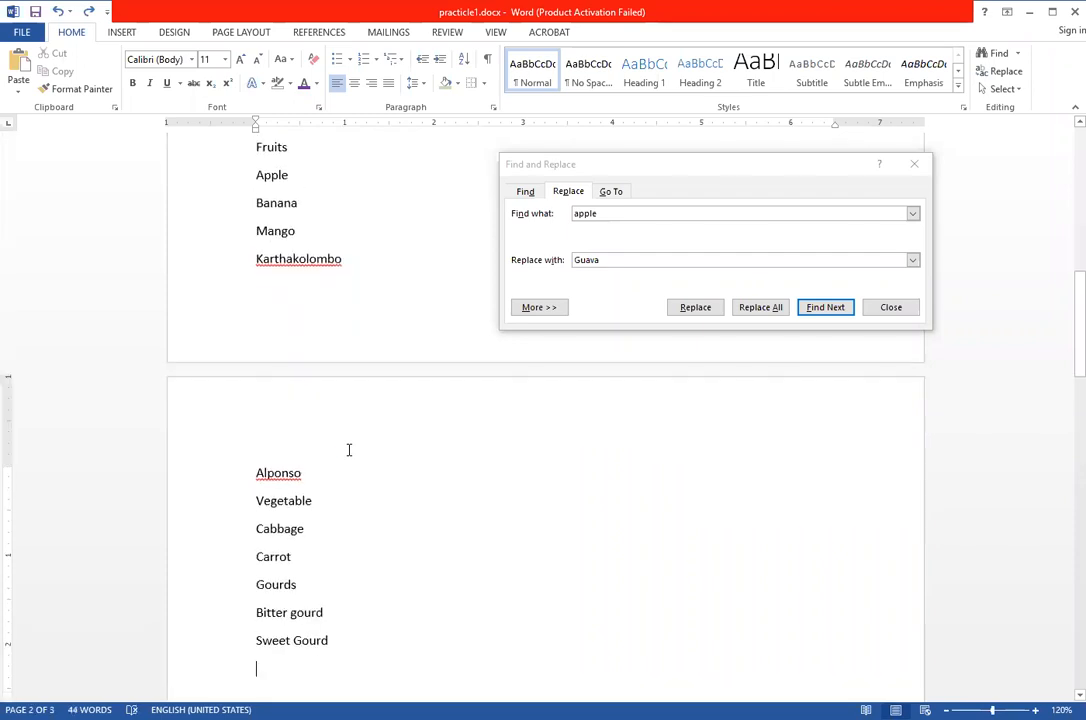
scroll(349, 450, "up", 3)
scroll(340, 435, "up", 5)
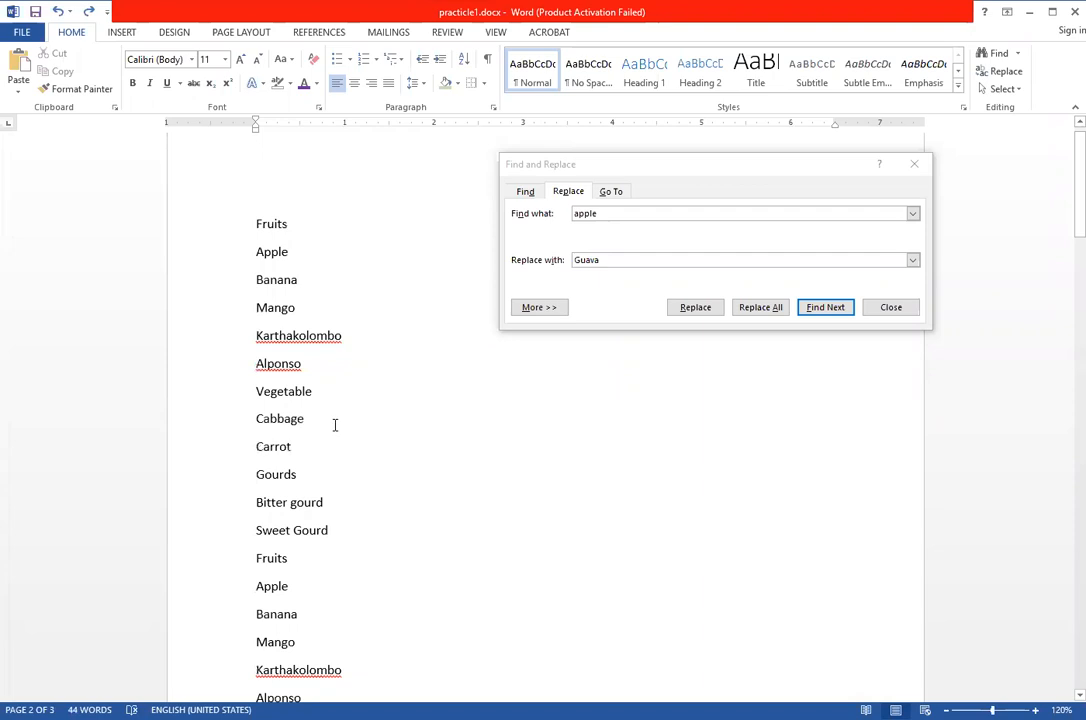
scroll(335, 425, "up", 1)
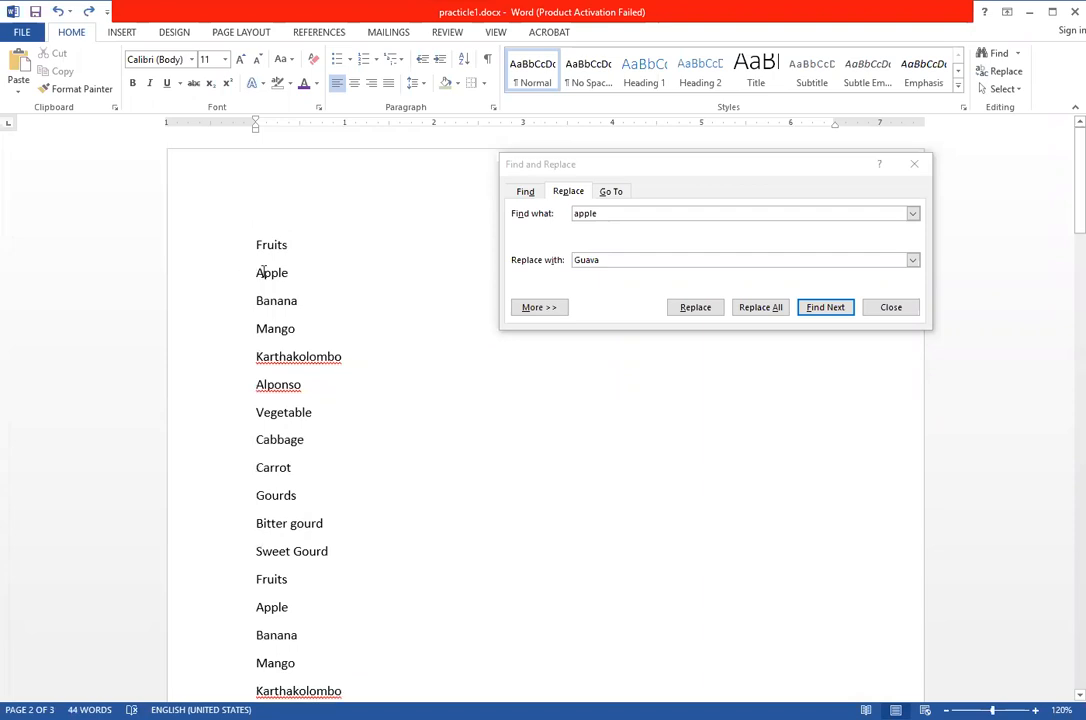
Select the letters "Ap" in the first "Apple" entry and look over the other "Apple" entries
left_click(251, 275)
left_click(288, 278)
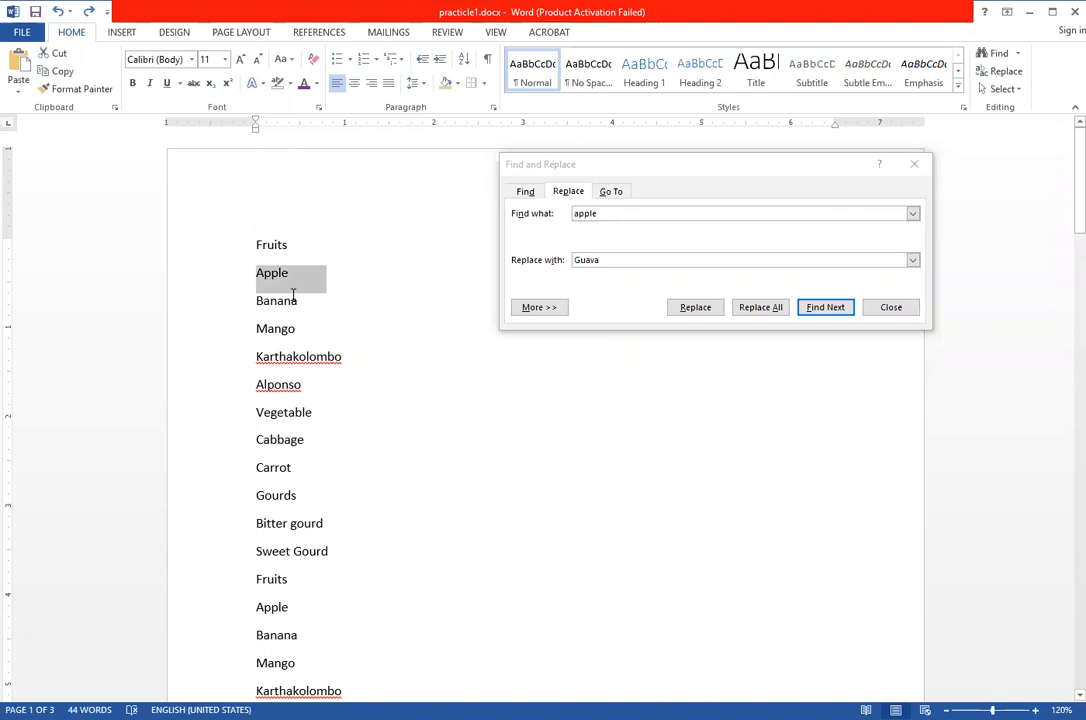
left_click(256, 273)
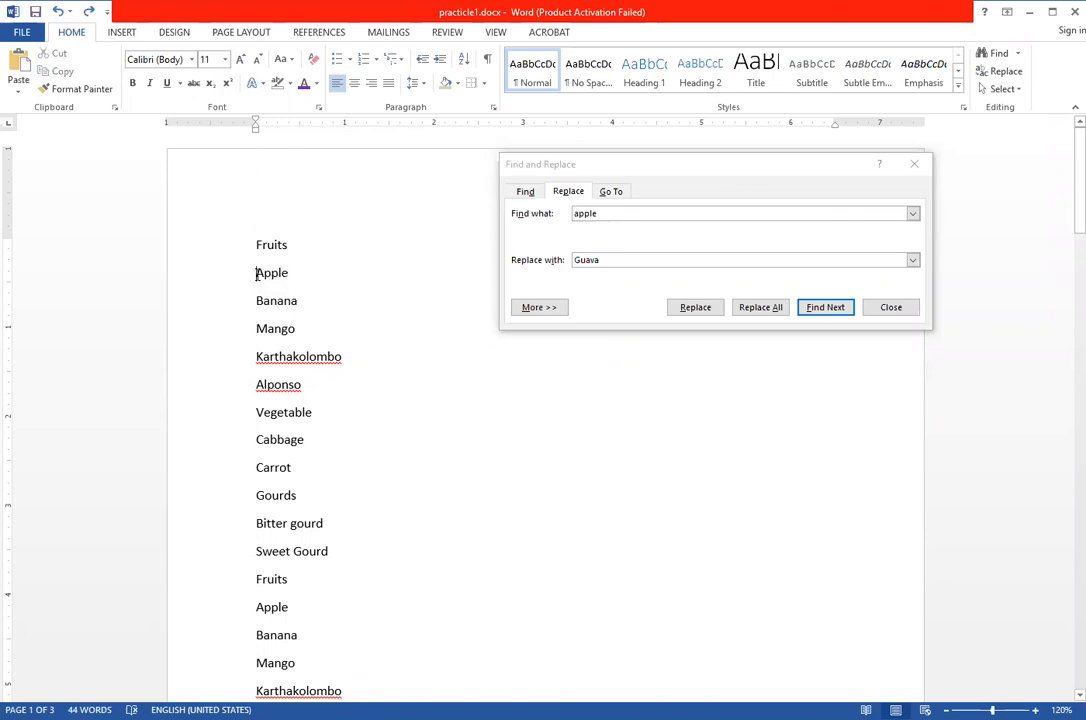
mouse_move(256, 273)
left_mouse_down()
mouse_move(298, 274)
mouse_move(270, 273)
left_mouse_up()
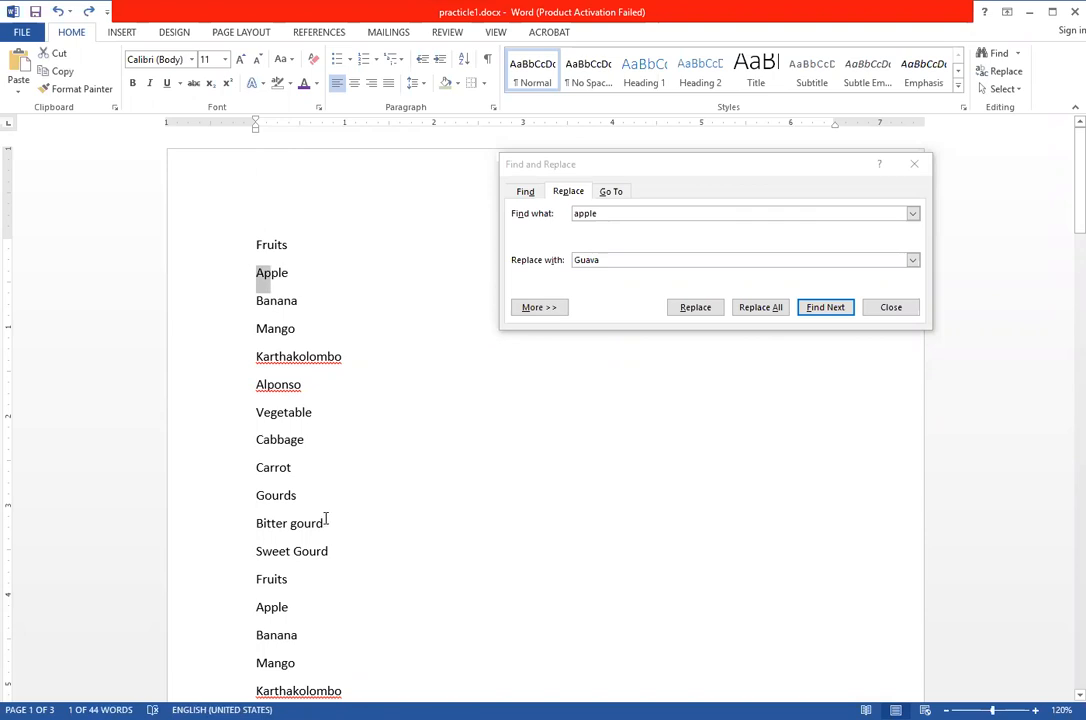
scroll(325, 519, "down", 3)
scroll(325, 519, "down", 3)
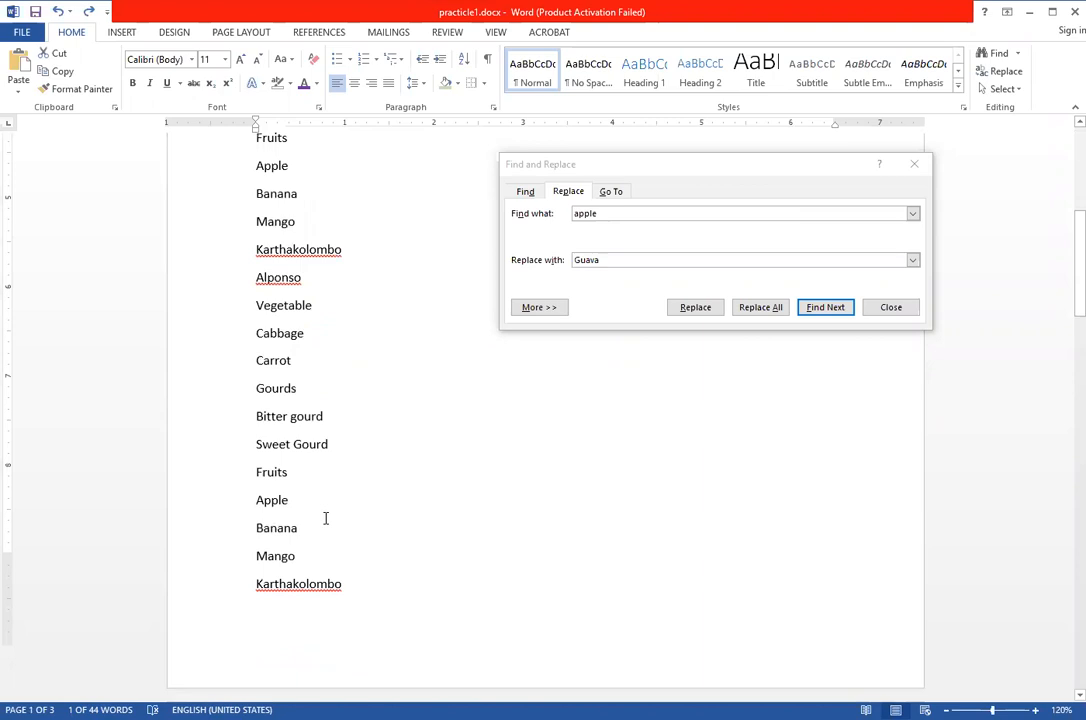
scroll(325, 519, "down", 1)
scroll(325, 521, "up", 1)
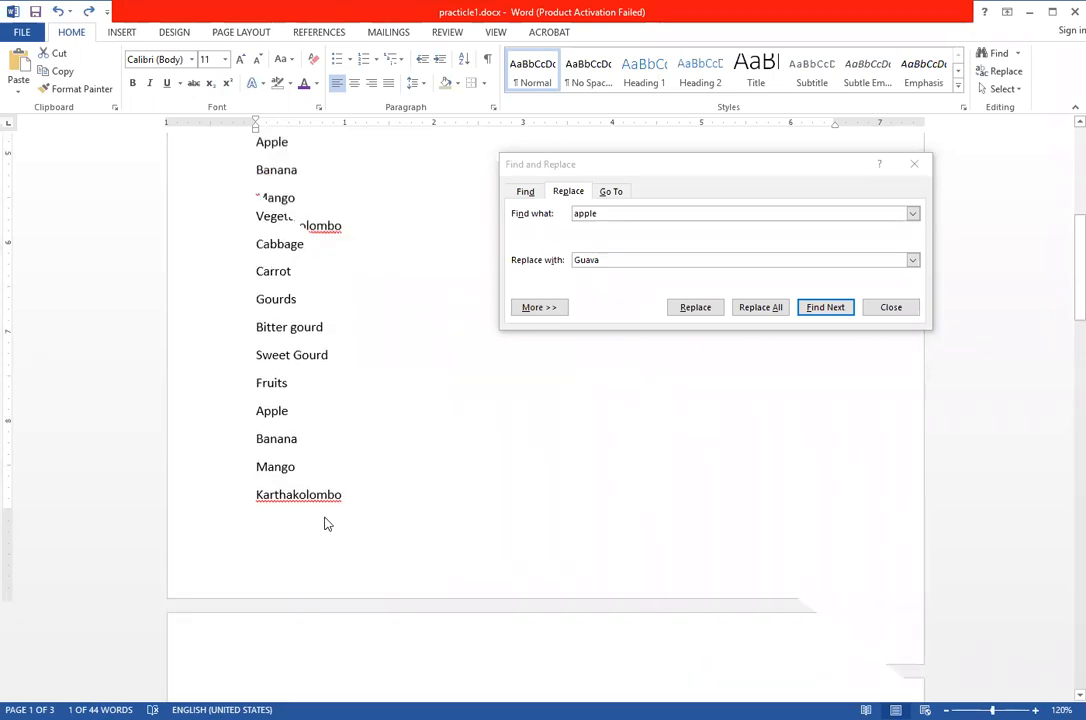
scroll(327, 524, "up", 4)
Replace all occurrences of "ap" with "bp" throughout the document
left_click(606, 215)
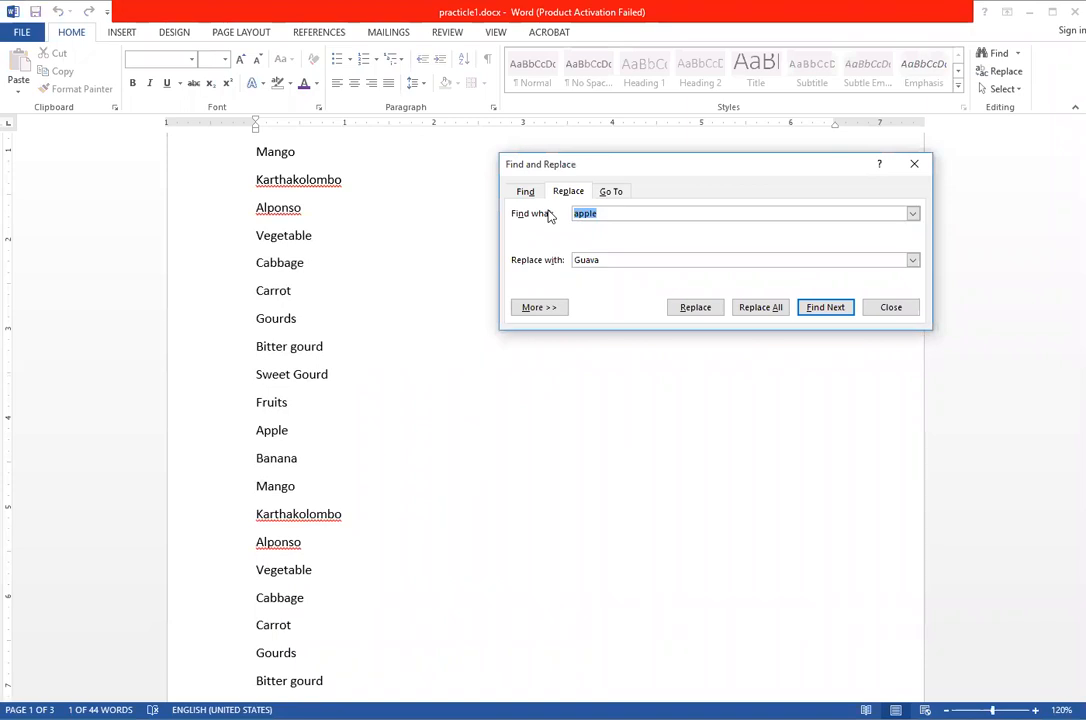
type("ap")
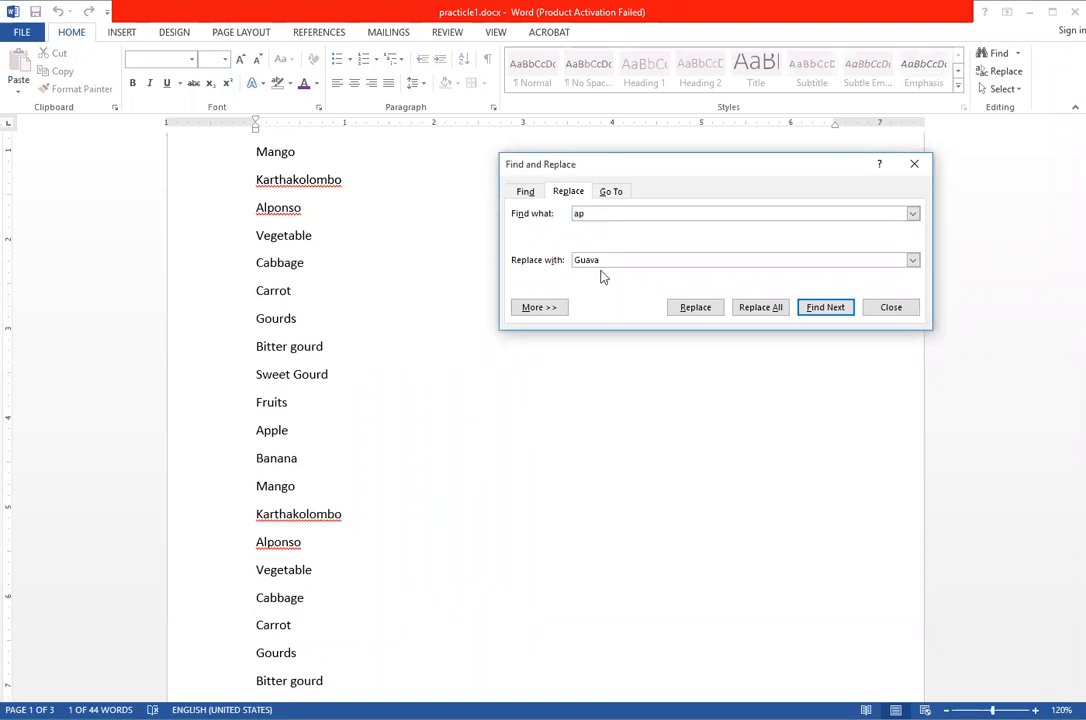
key("Tab")
type("bp")
left_click(750, 308)
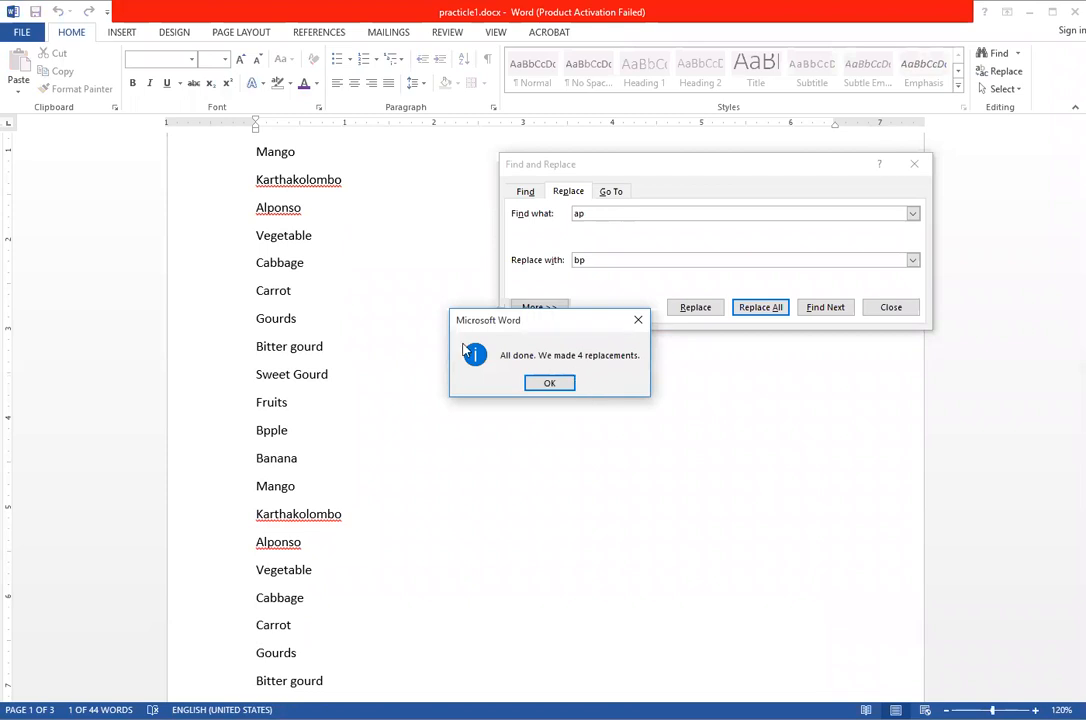
left_click_drag(477, 325, 518, 228)
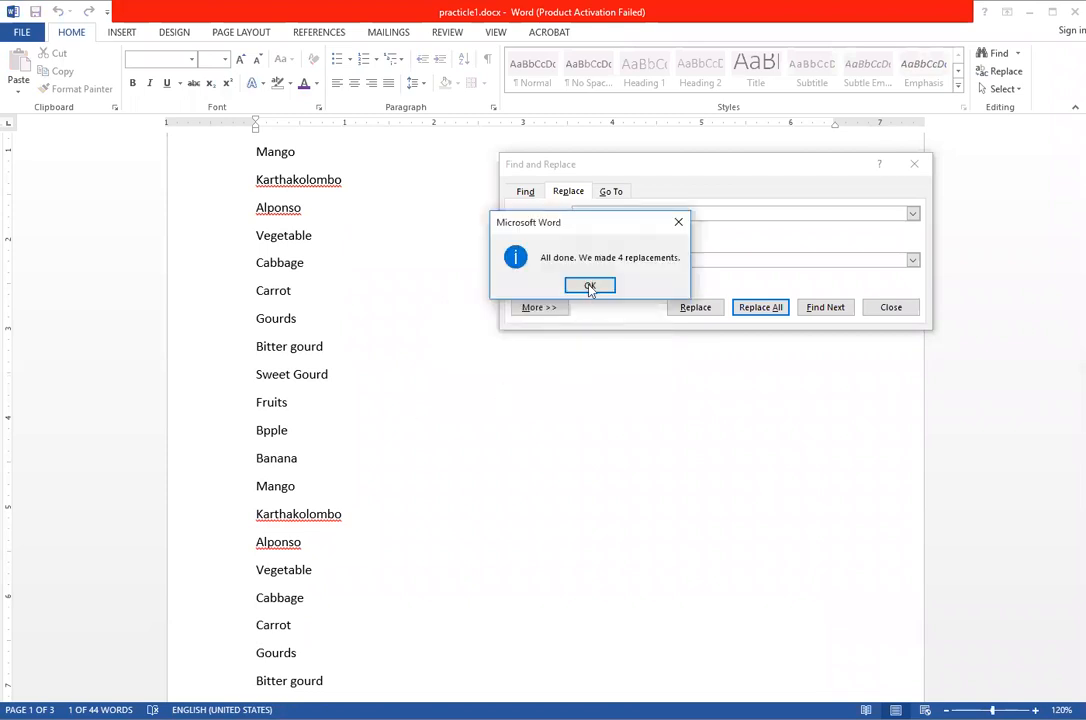
Dismiss the replacement message and examine the changed entries throughout the repeated lists
left_click(590, 287)
scroll(330, 290, "up", 1)
scroll(318, 299, "down", 3)
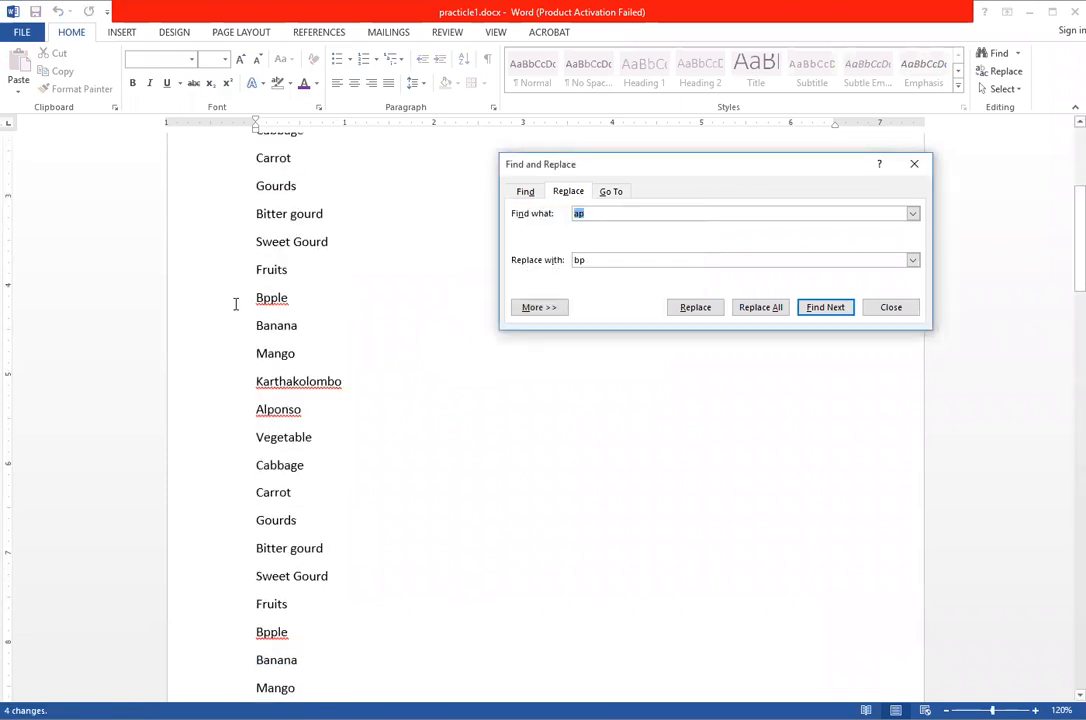
scroll(300, 360, "down", 3)
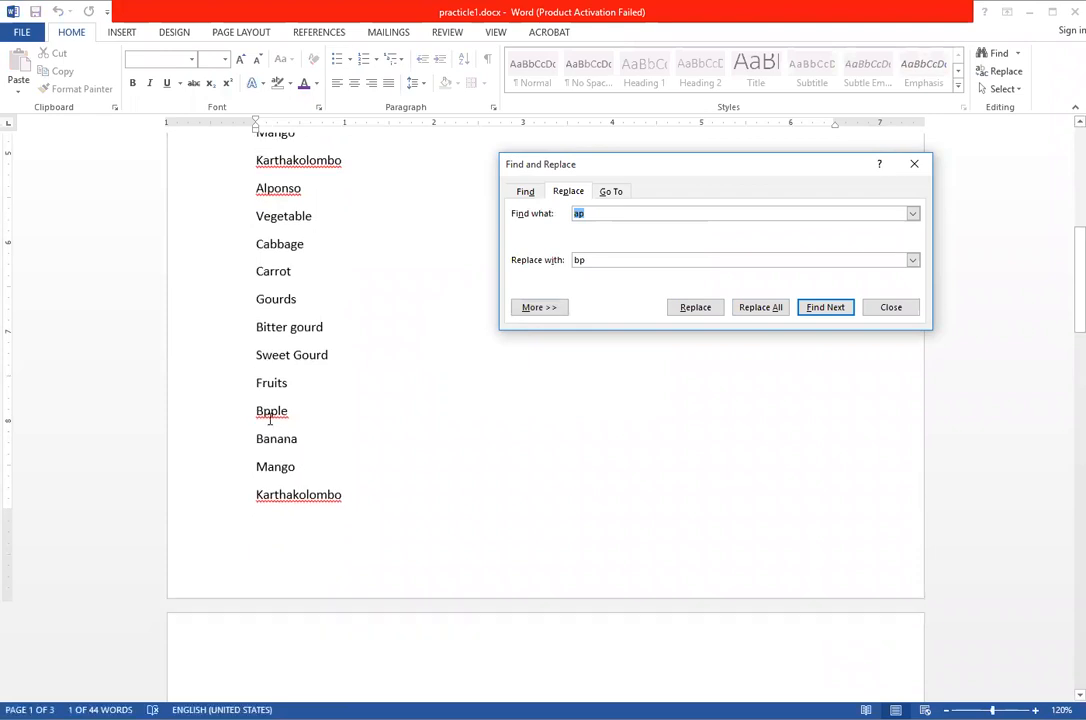
scroll(272, 422, "up", 2)
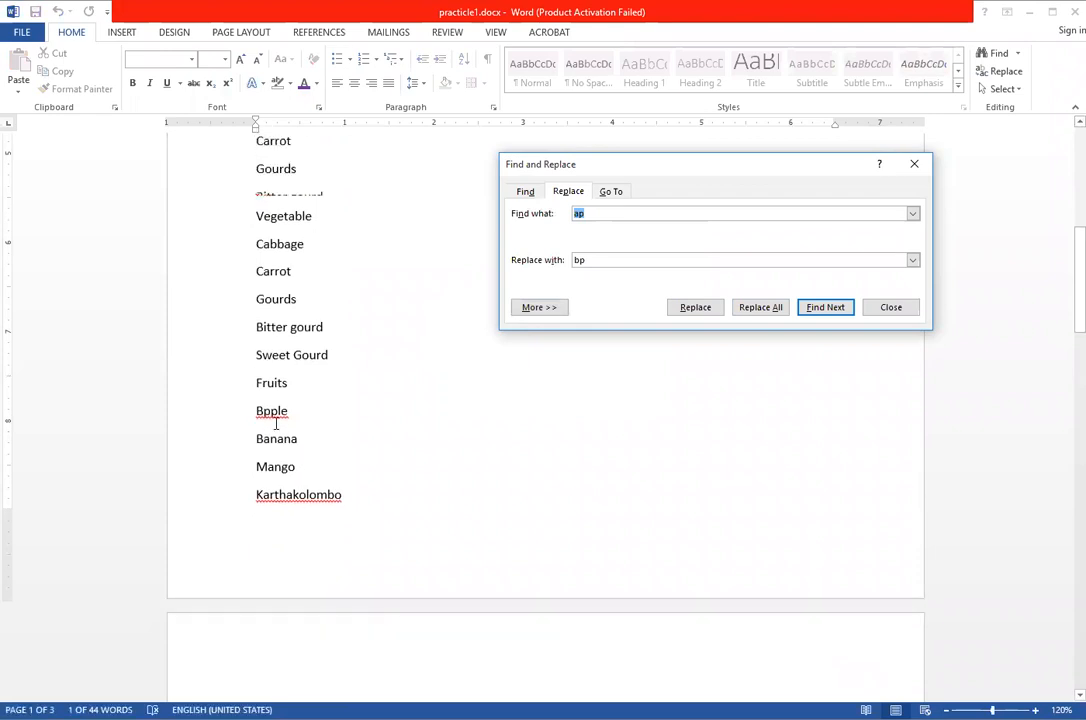
scroll(276, 423, "down", 3)
scroll(290, 460, "down", 3)
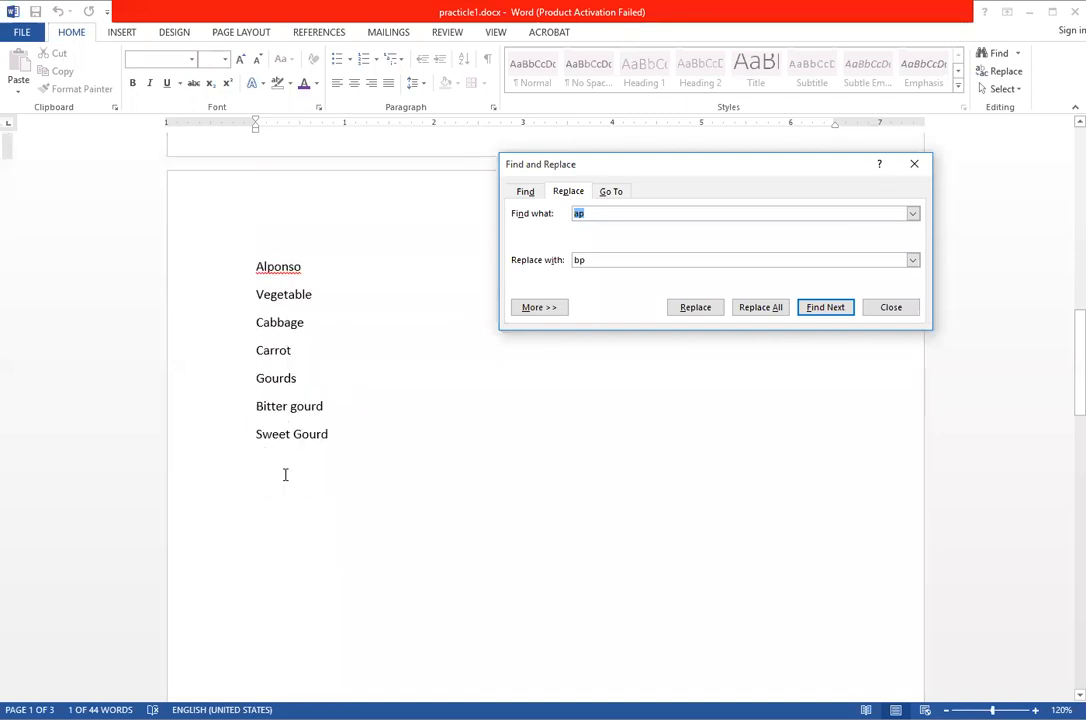
scroll(285, 476, "up", 3)
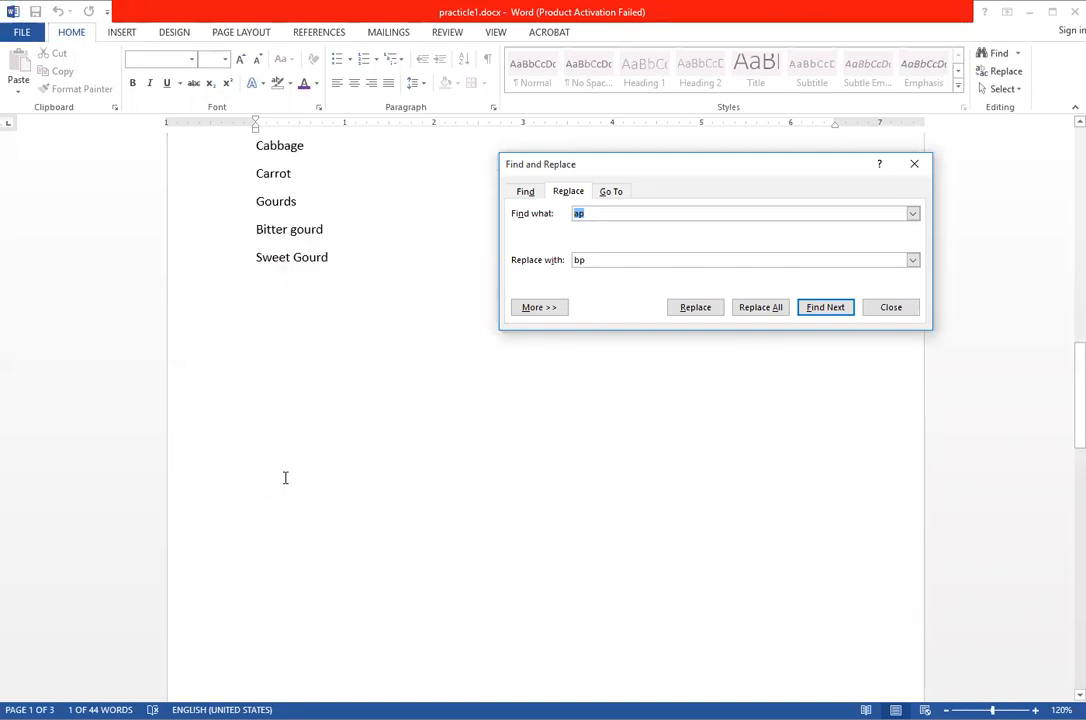
Search the document for any remaining "ap" using the reading highlight for all matches
left_click(527, 194)
left_click(713, 309)
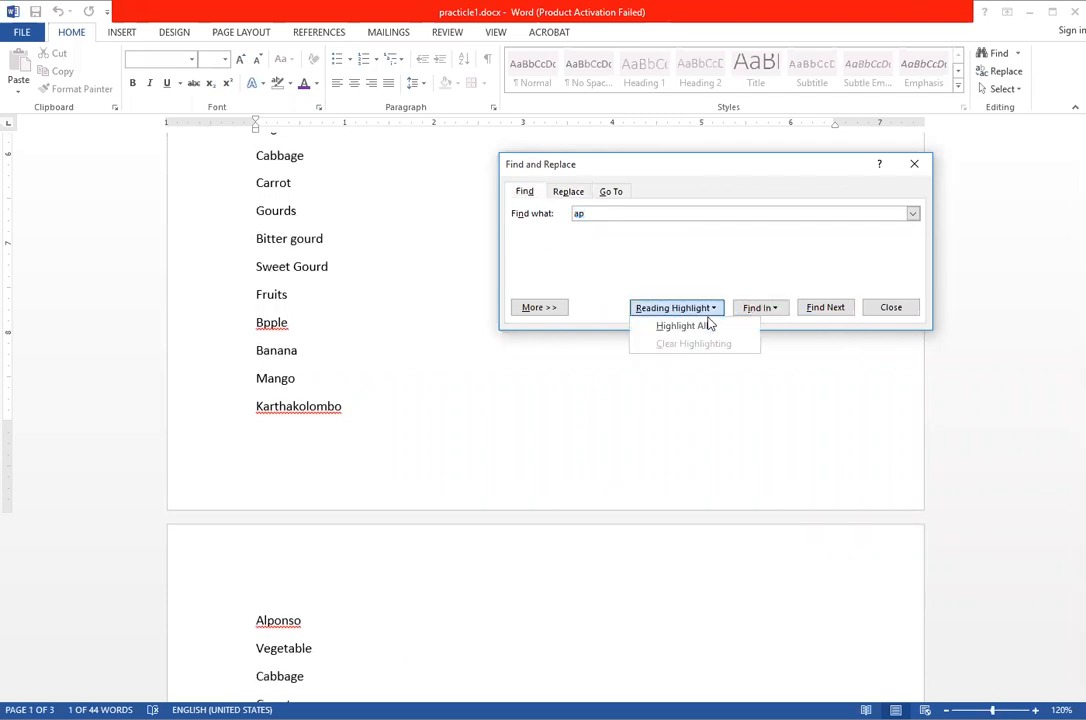
left_click(681, 324)
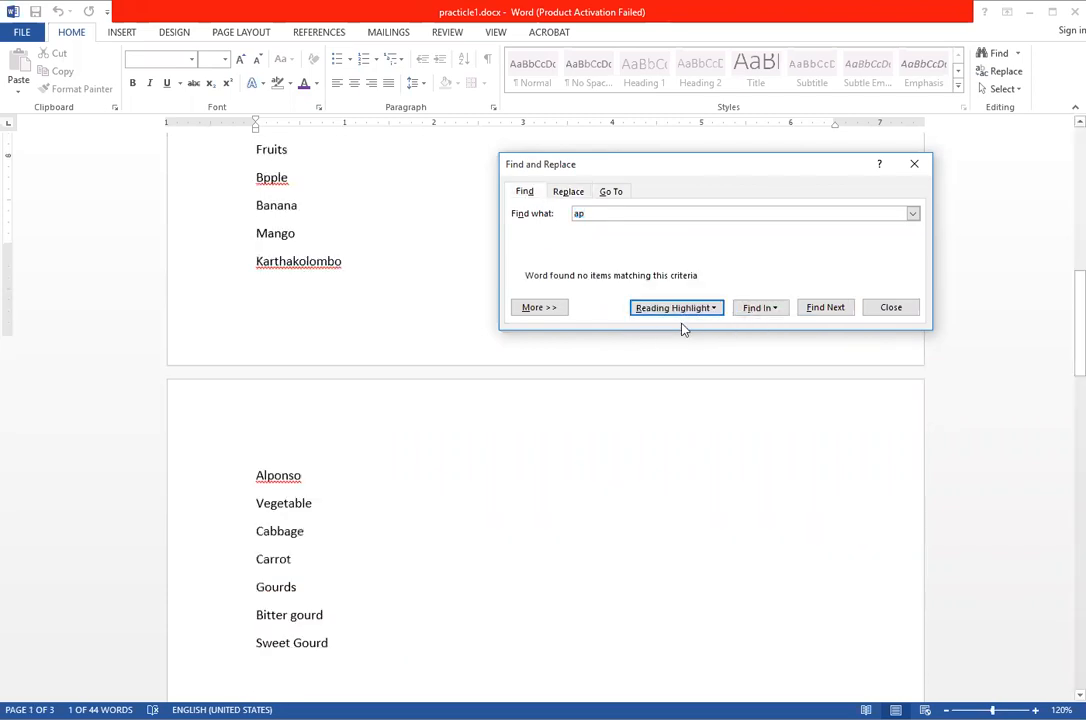
left_click(669, 315)
left_click(399, 276)
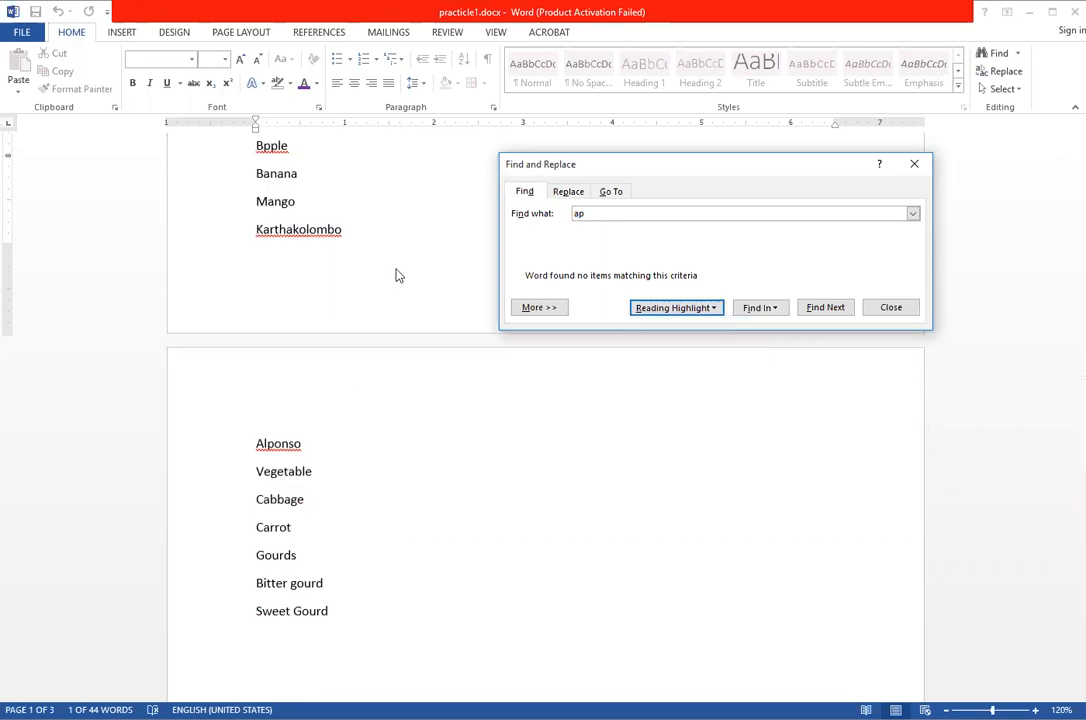
Change the search text to "bp" and highlight all its occurrences in the document
scroll(389, 279, "up", 10)
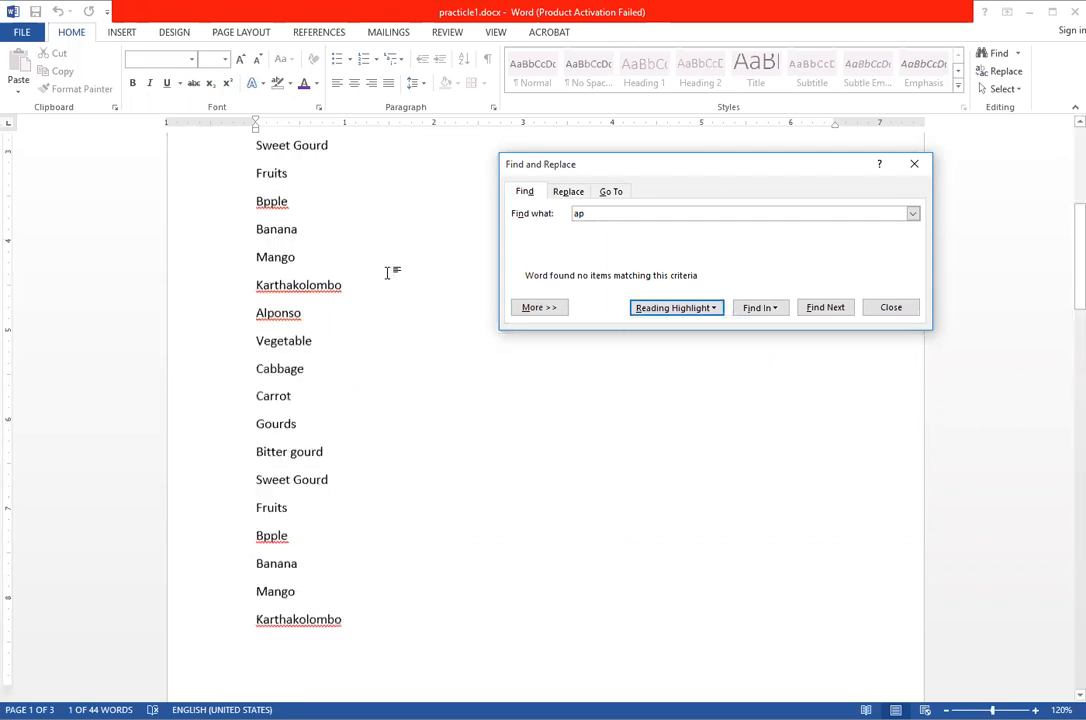
scroll(385, 260, "up", 2)
left_click(407, 250)
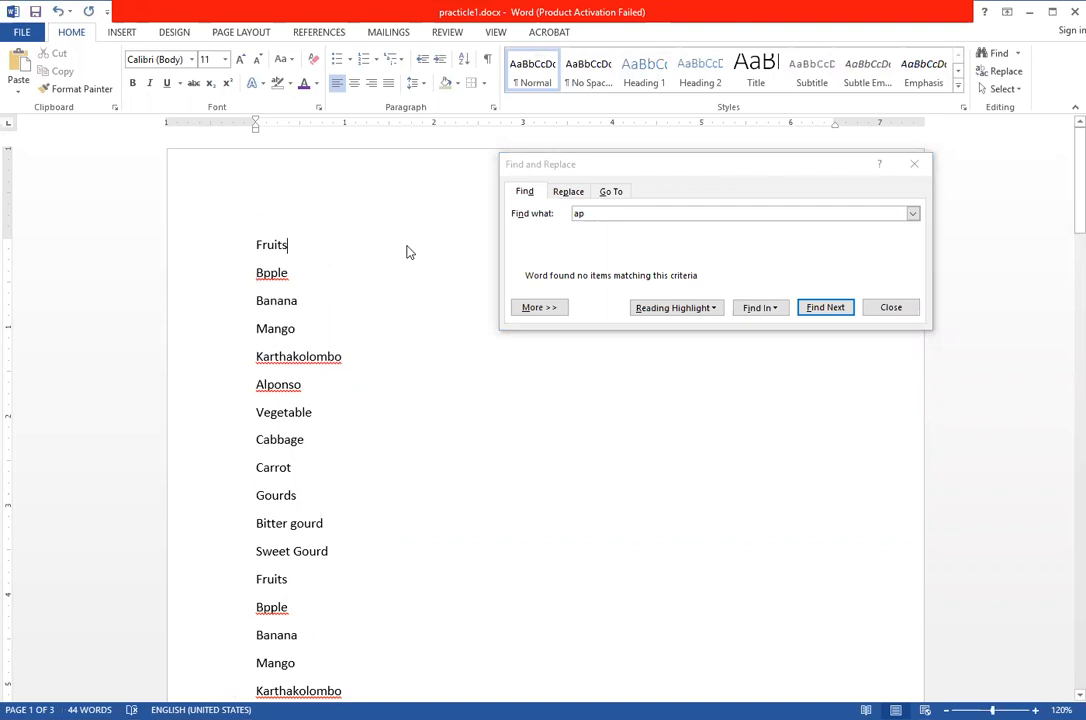
left_click(592, 214)
key("BackSpace")
type("b")
left_click(694, 307)
left_click(692, 327)
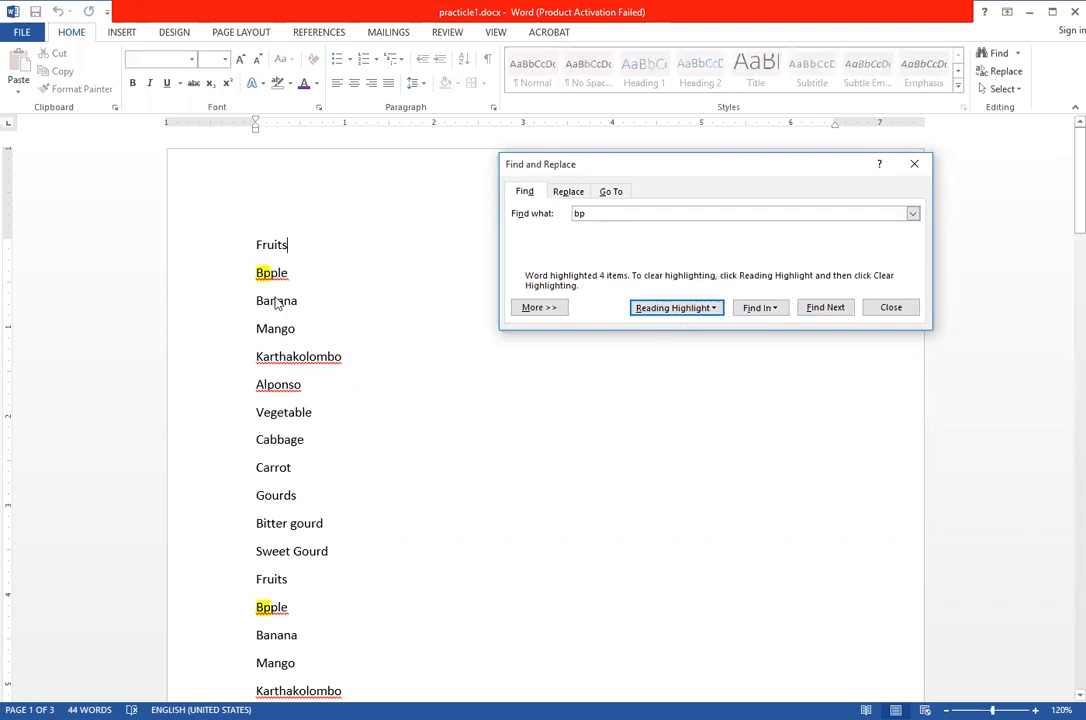
Review the highlighted "bp" occurrences from the first list down to the chapter line on the last page
scroll(338, 578, "down", 5)
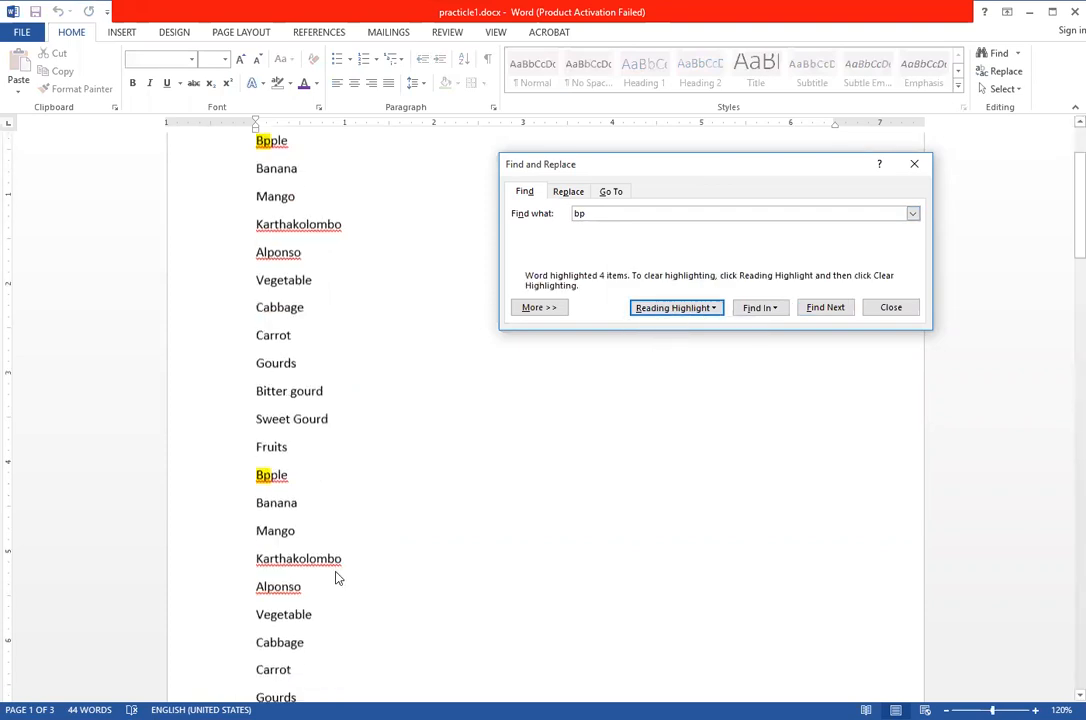
scroll(262, 568, "down", 7)
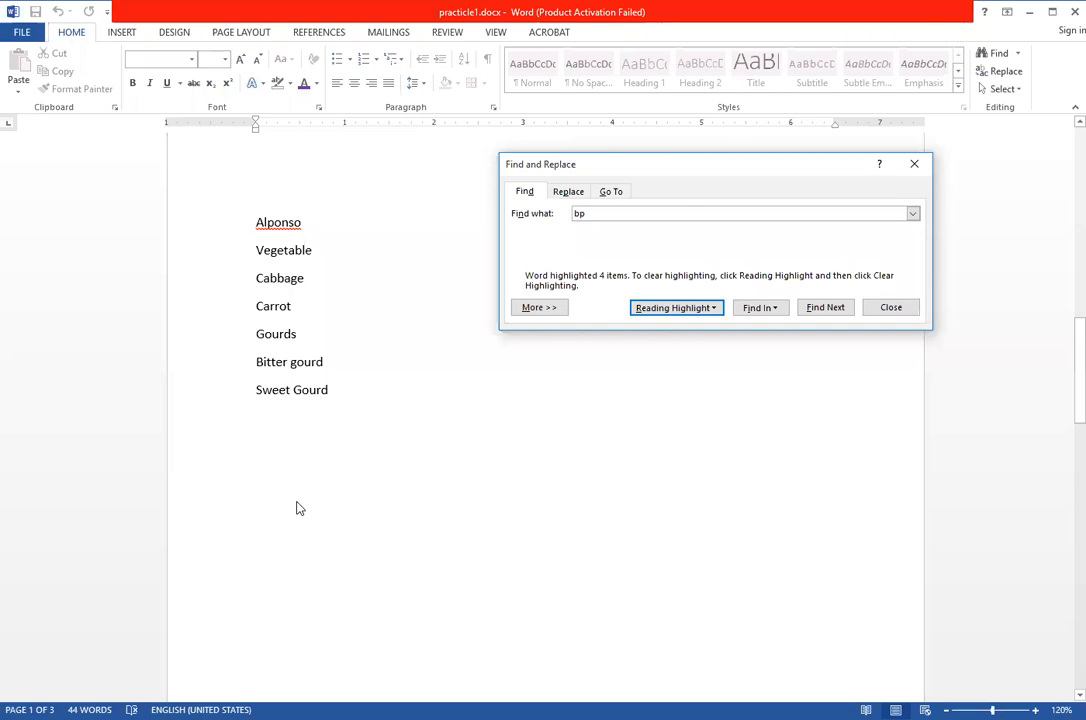
scroll(296, 508, "down", 3)
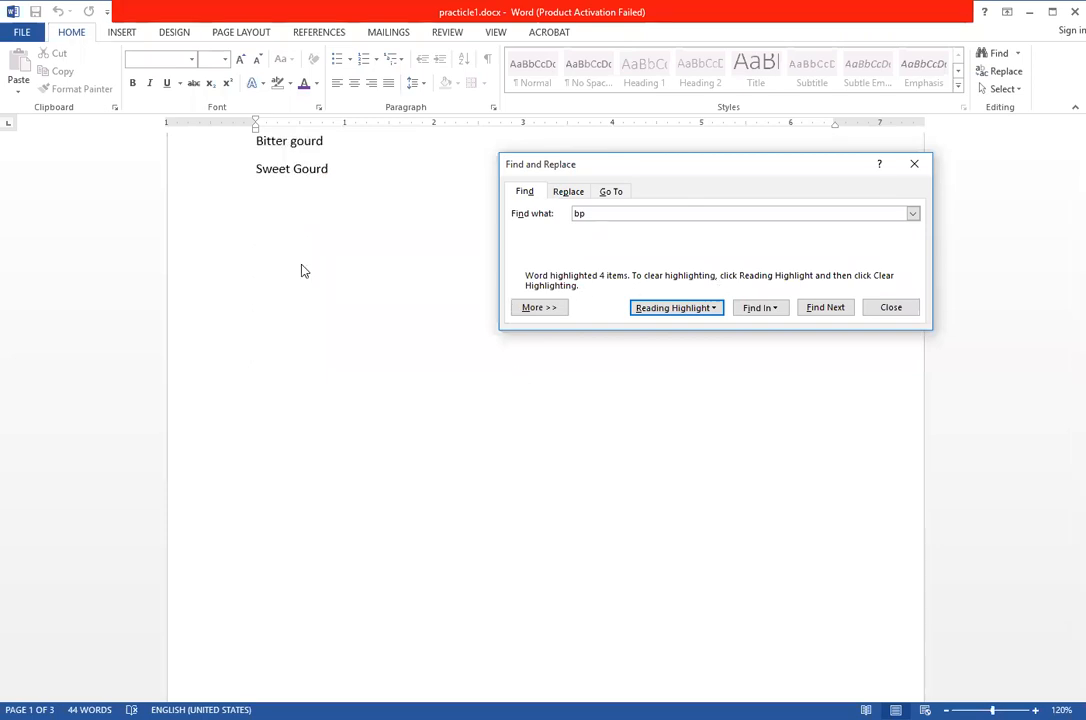
scroll(303, 270, "up", 2)
scroll(303, 272, "up", 11)
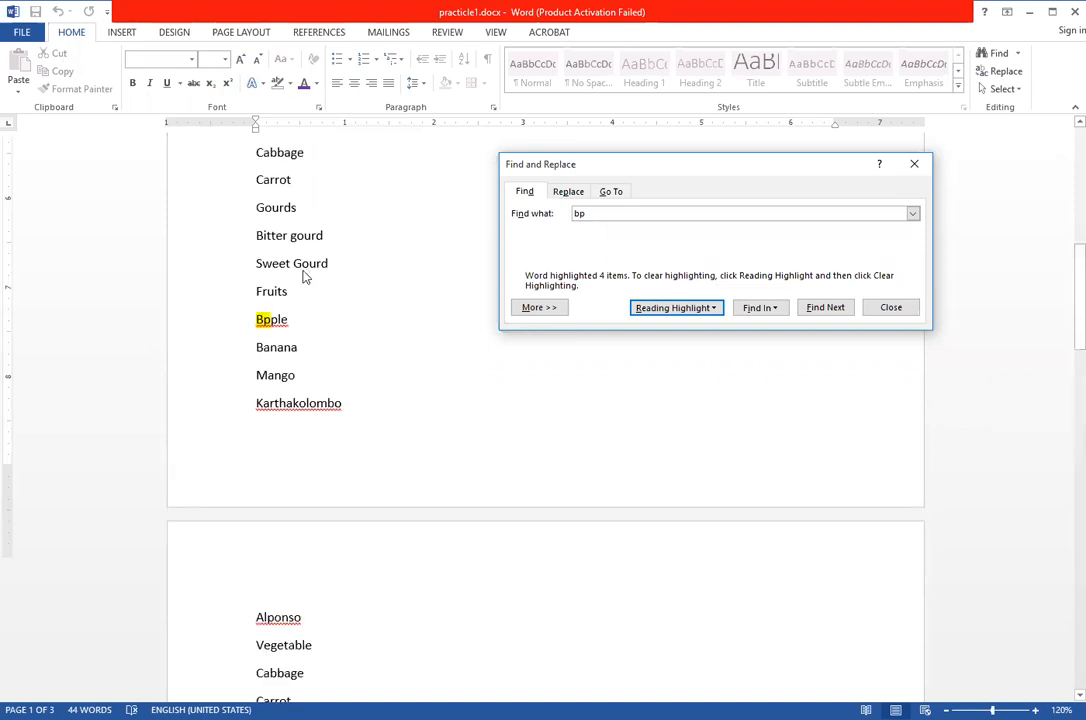
scroll(310, 278, "down", 2)
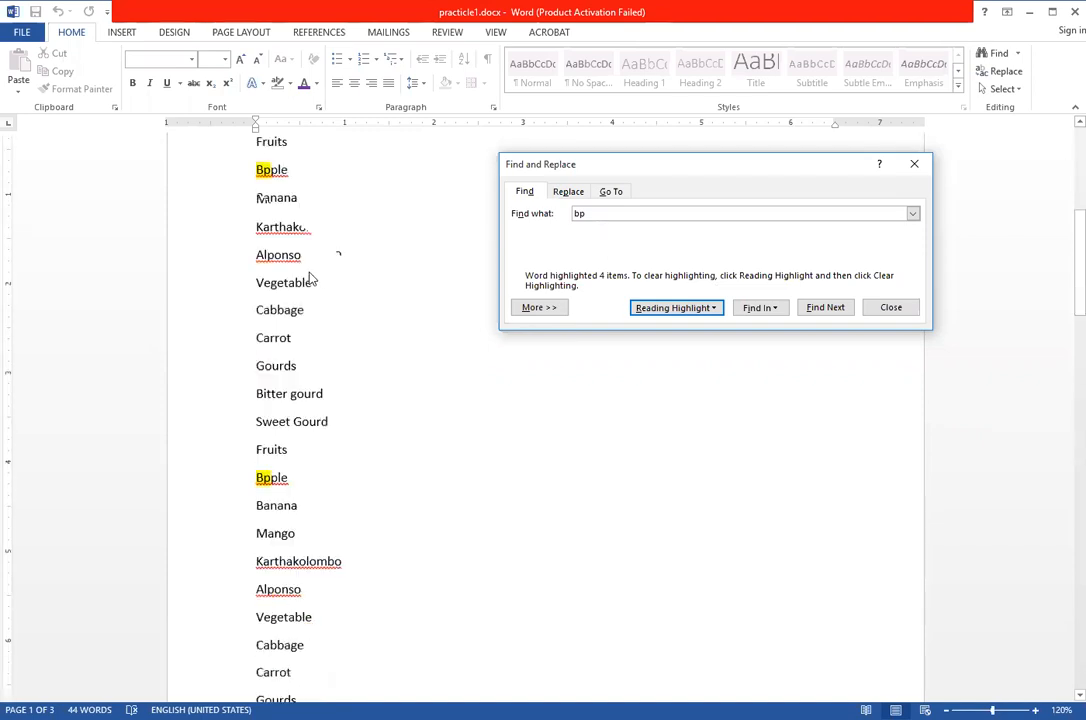
scroll(310, 278, "down", 11)
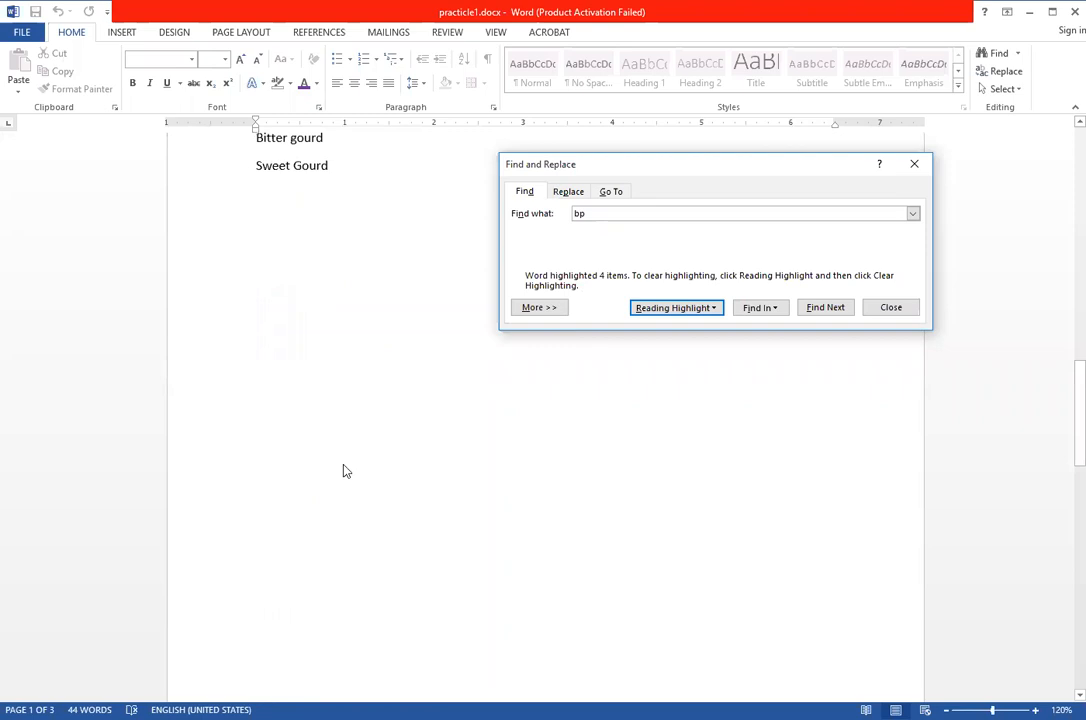
scroll(330, 460, "down", 7)
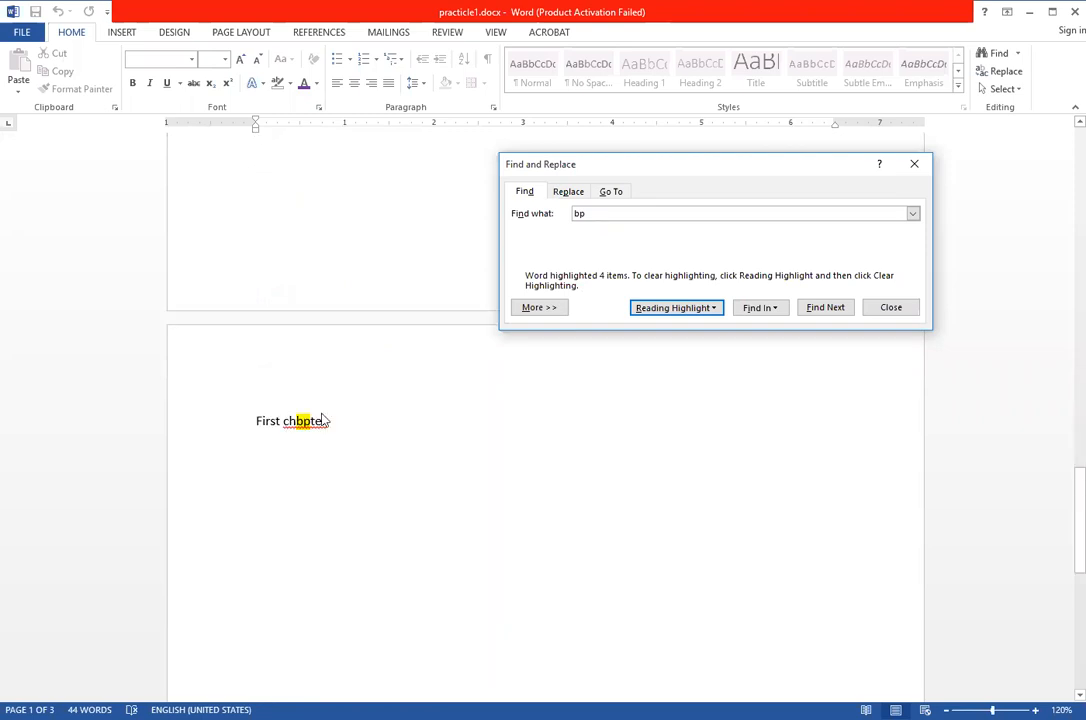
scroll(305, 415, "down", 1)
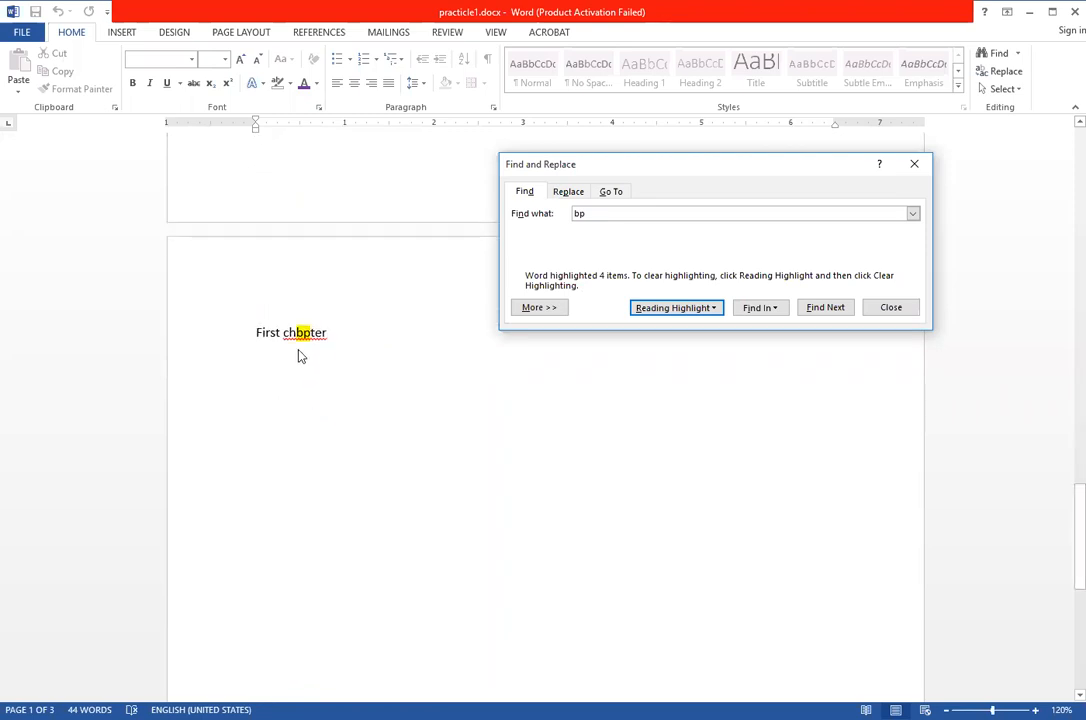
scroll(305, 362, "down", 2)
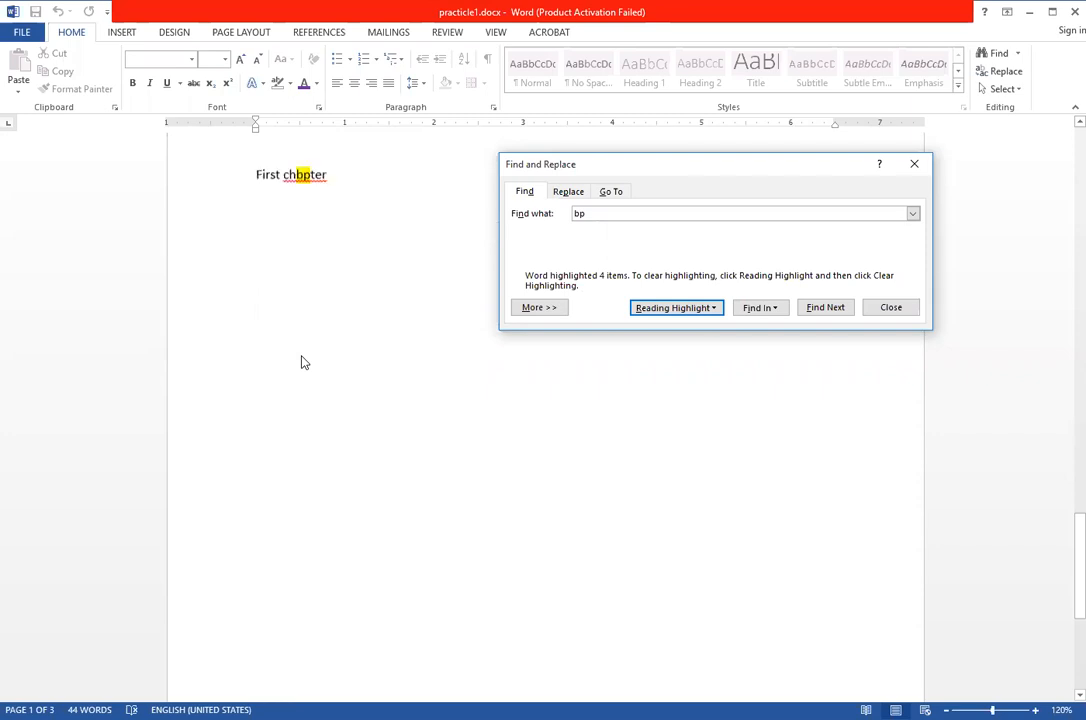
Compare the highlighted "bp" in the list entries with the one in the chapter line, and close Find and Replace
scroll(303, 362, "up", 3)
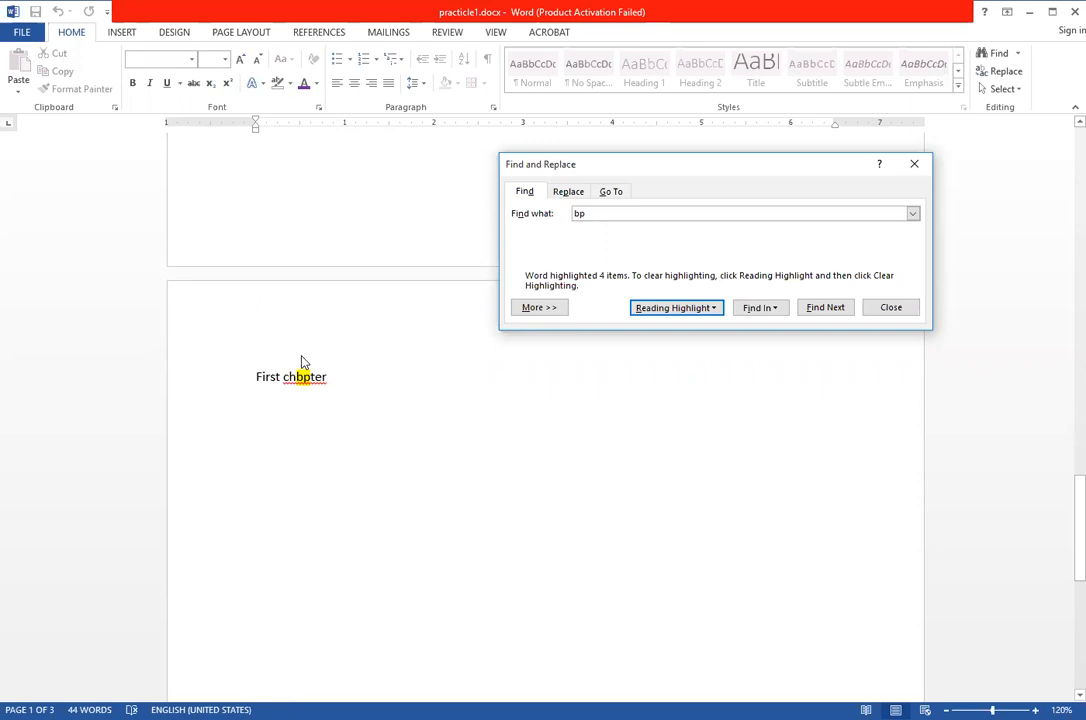
scroll(303, 362, "up", 10)
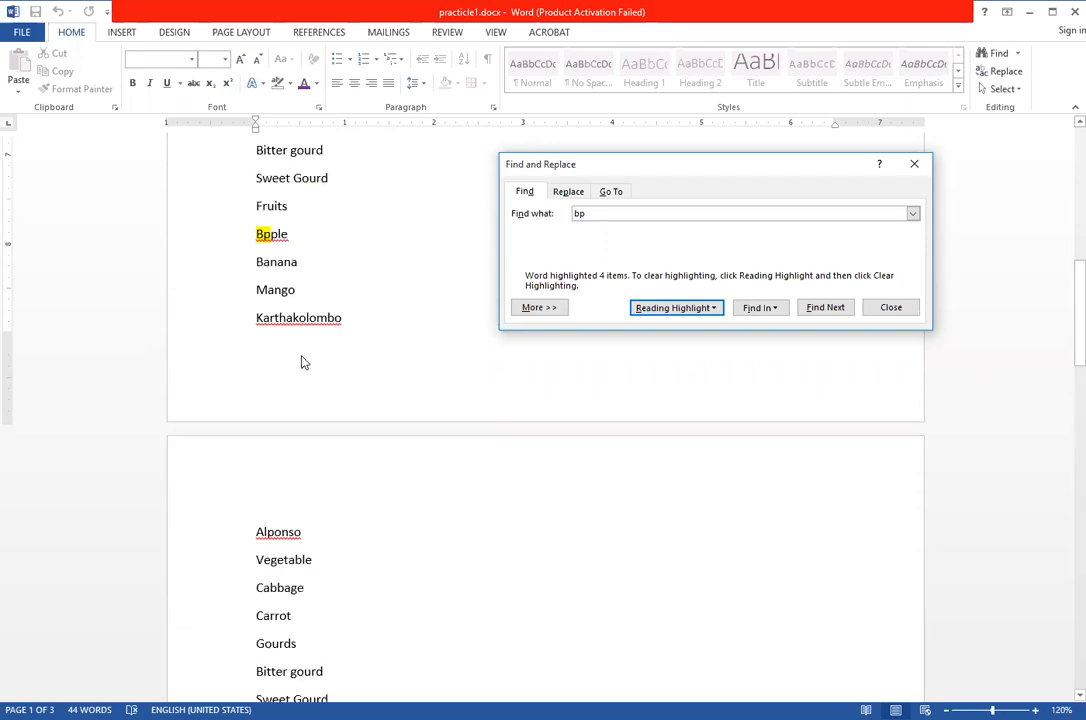
scroll(303, 362, "up", 3)
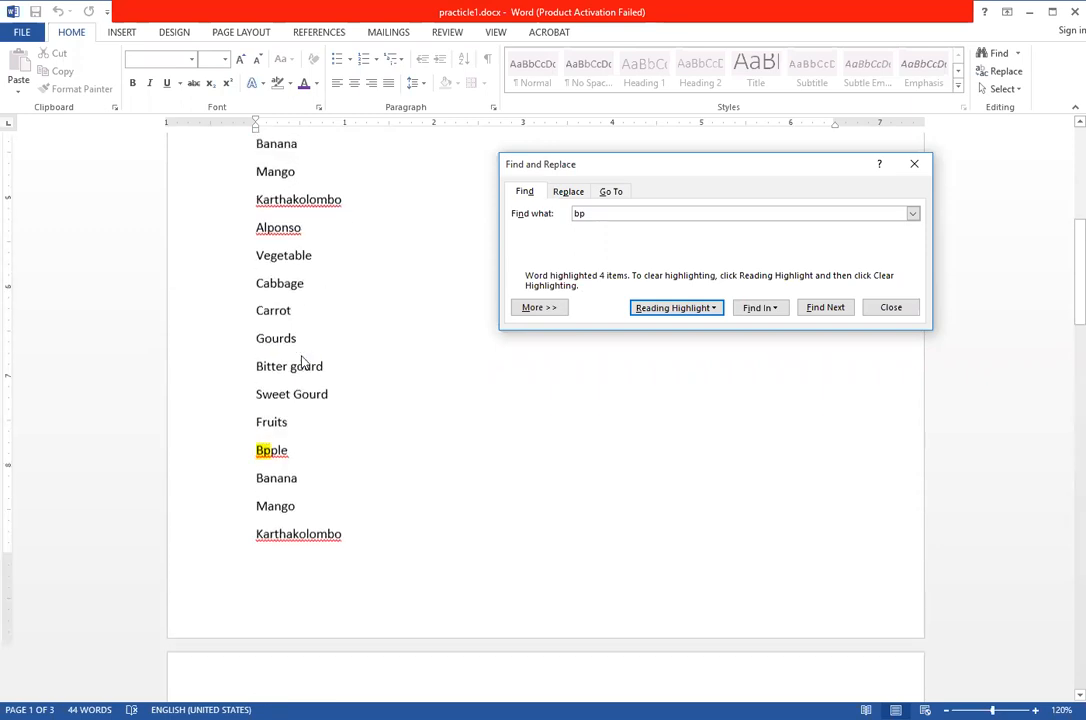
scroll(304, 351, "down", 1)
scroll(306, 348, "down", 2)
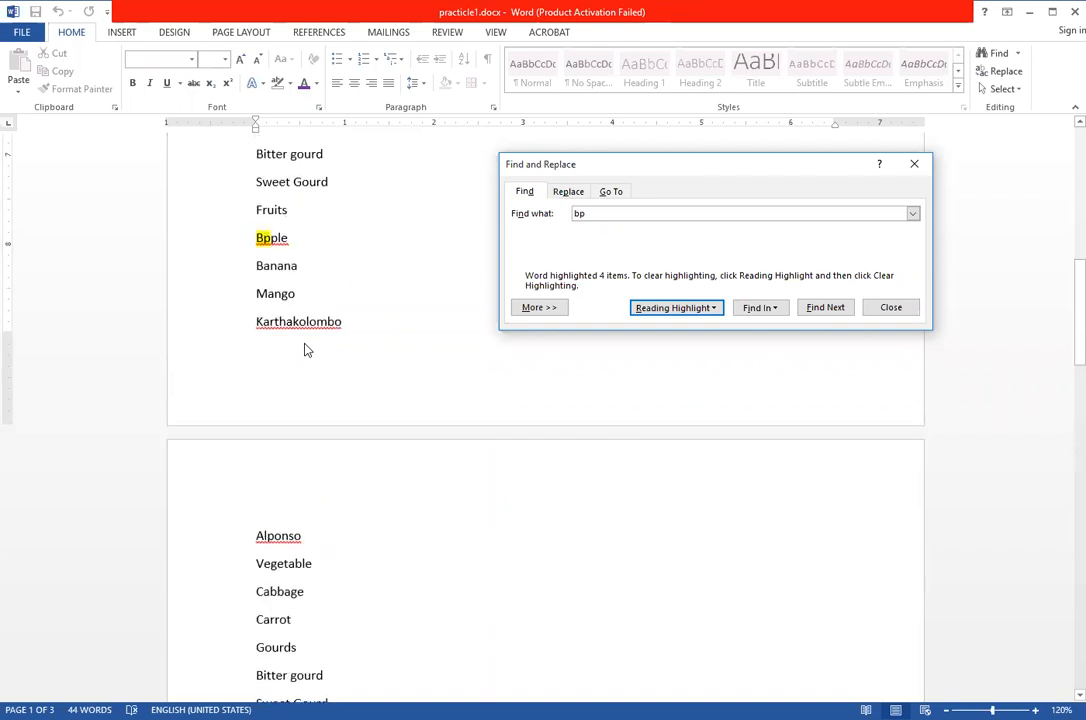
scroll(303, 345, "down", 5)
scroll(295, 380, "down", 10)
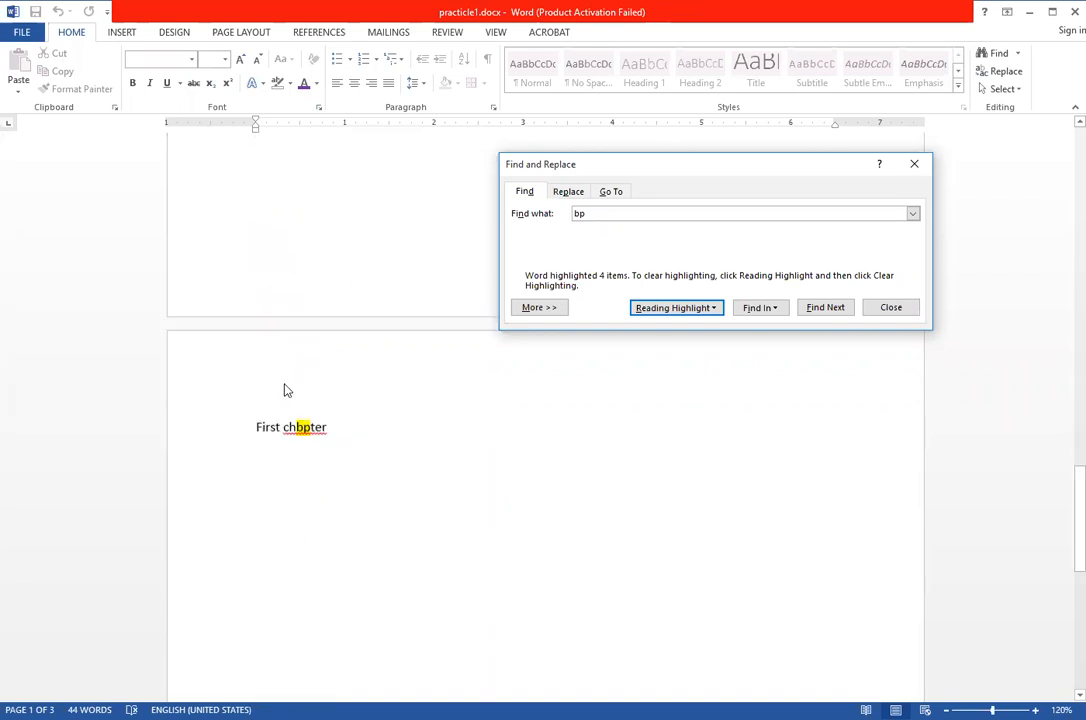
scroll(288, 388, "down", 1)
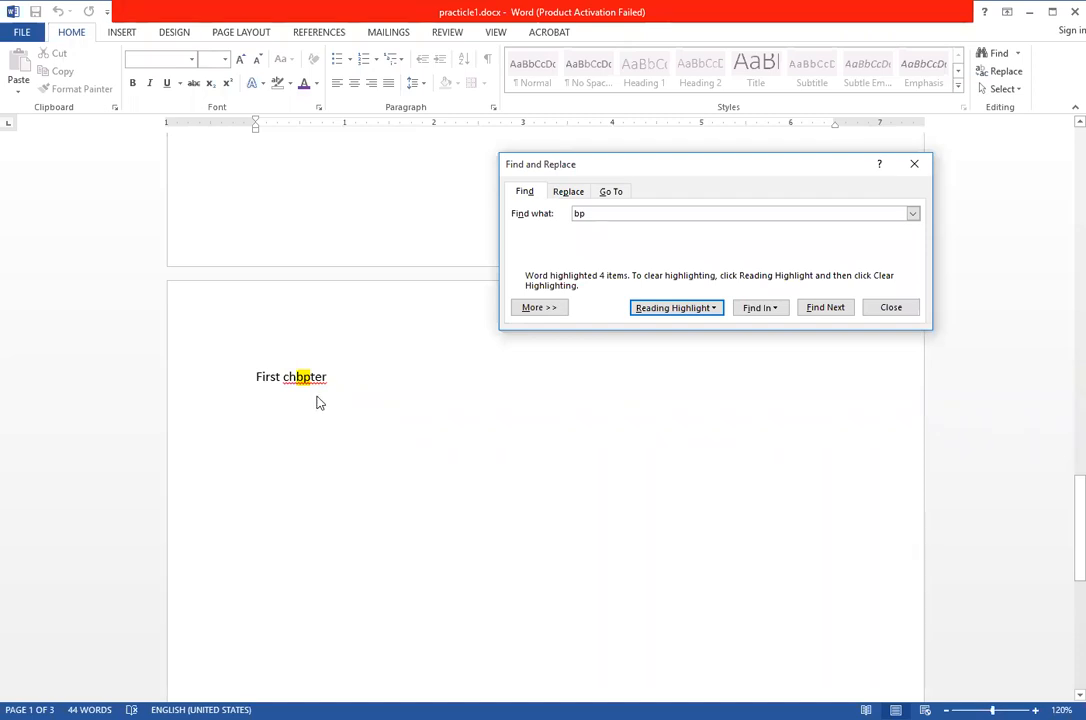
scroll(324, 411, "down", 3)
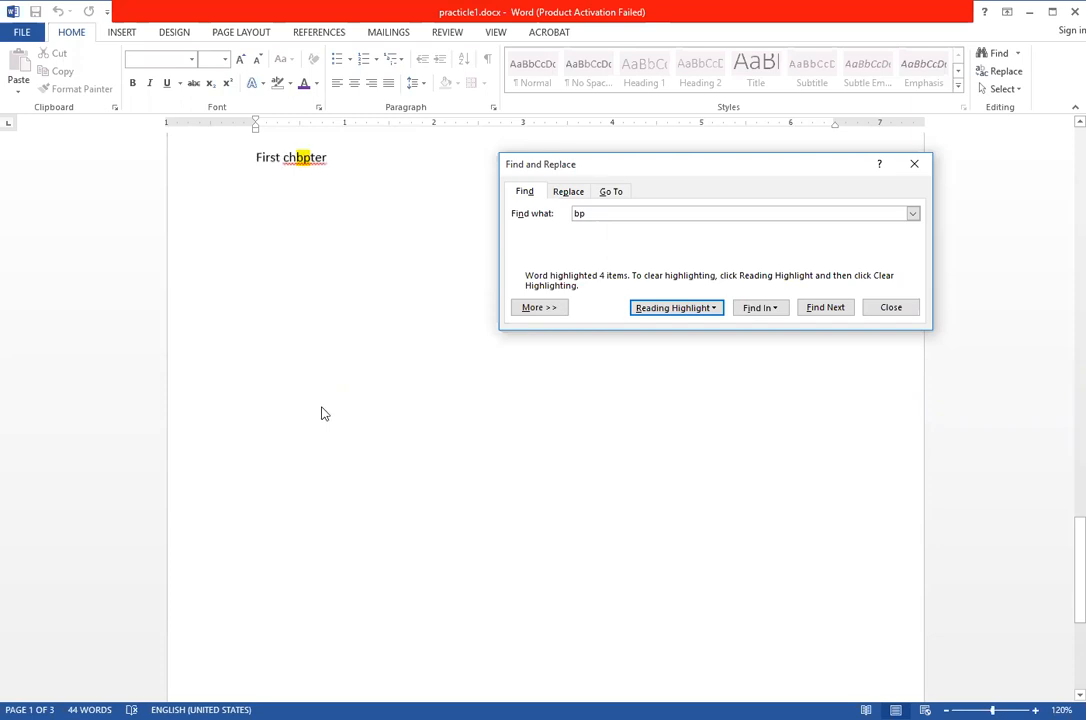
scroll(324, 412, "down", 3)
scroll(324, 413, "down", 7)
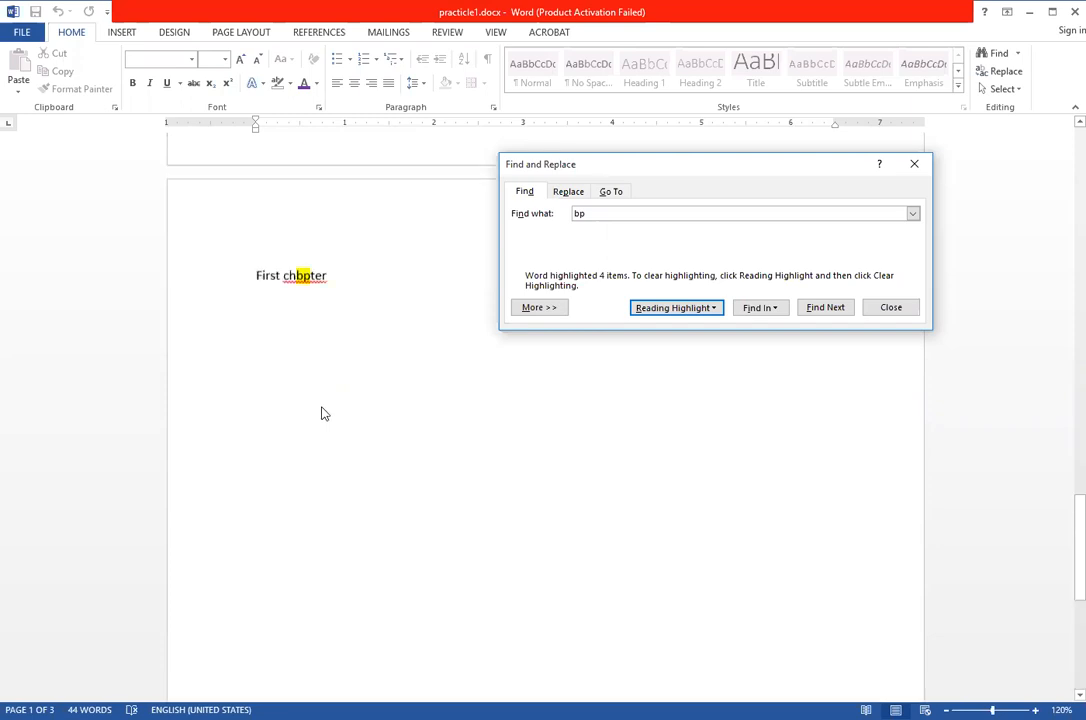
scroll(324, 413, "up", 10)
scroll(324, 413, "up", 10)
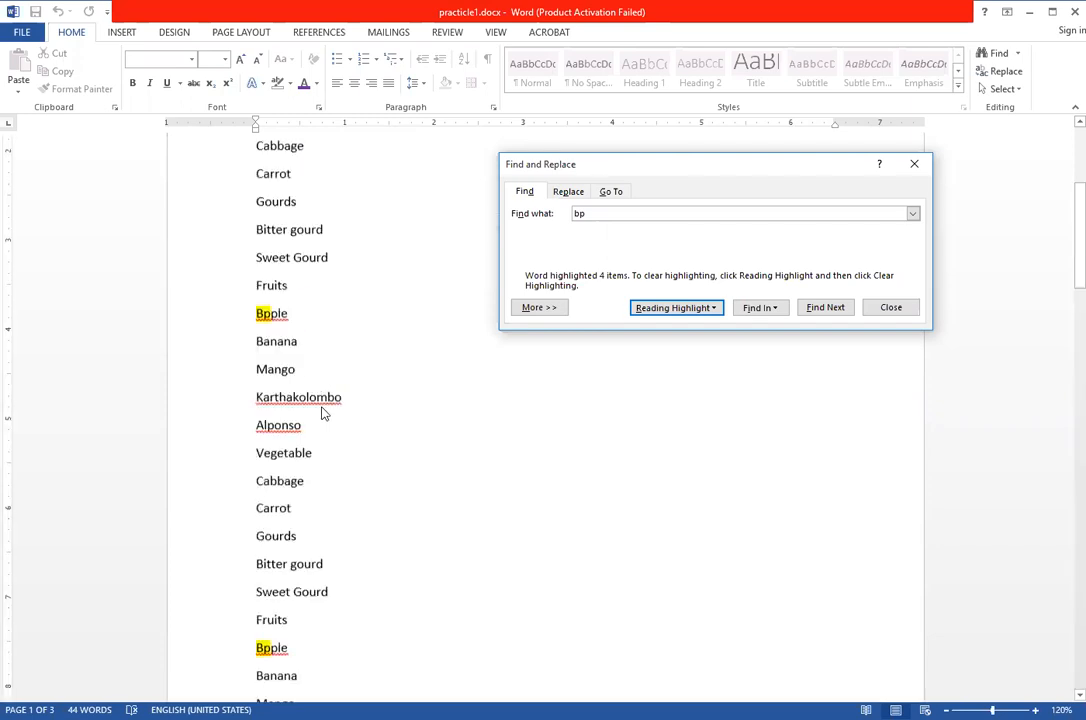
scroll(324, 413, "up", 5)
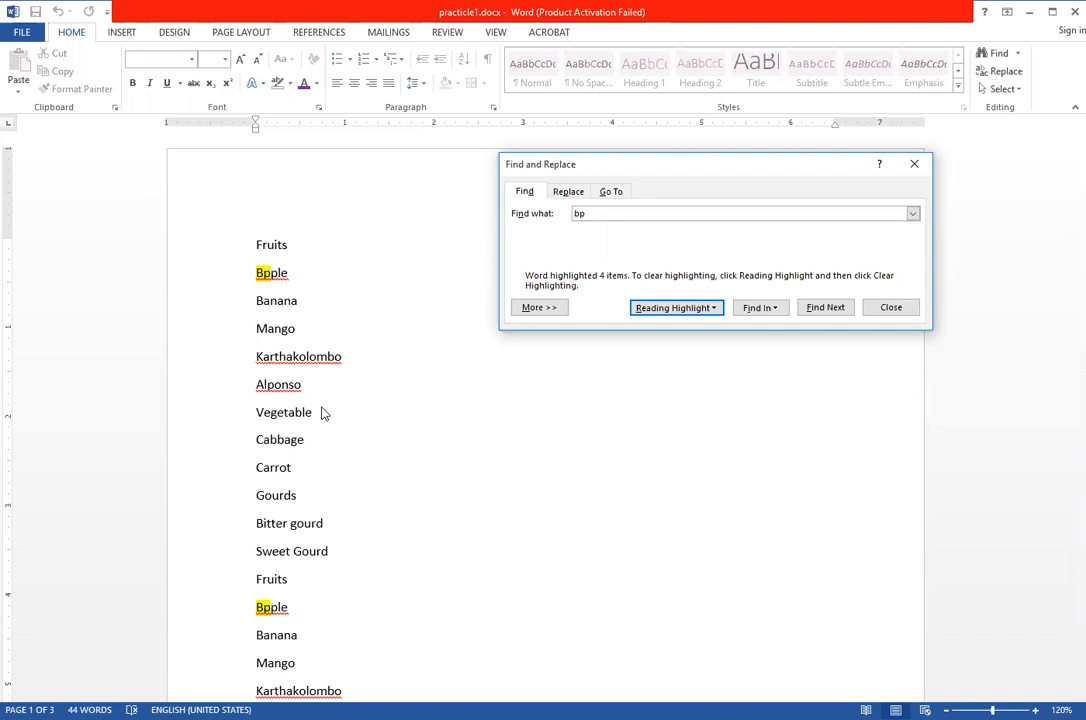
left_click(914, 164)
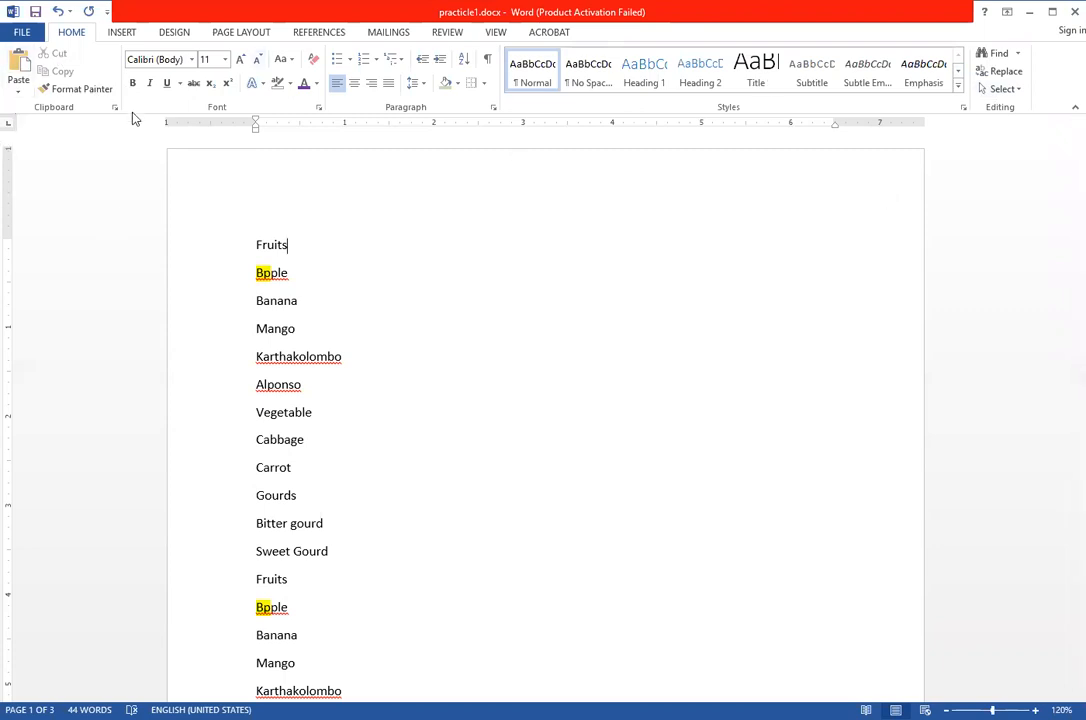
Delete the document's entire content and return to the top of the empty page with the insertion commands shown
left_click(108, 37)
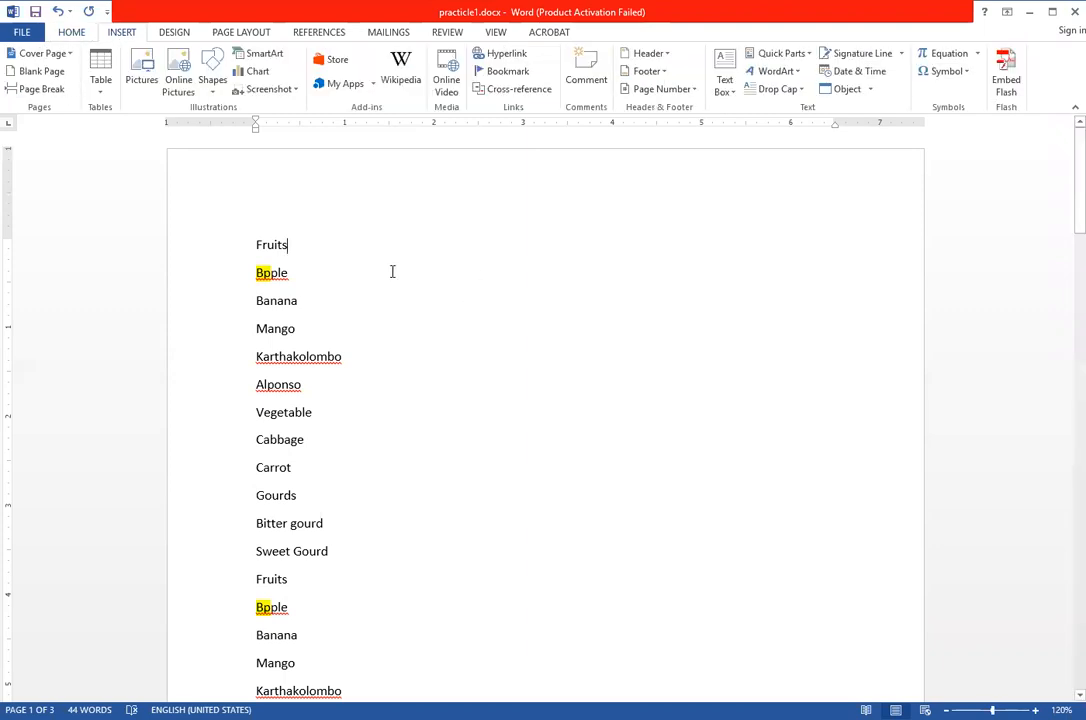
key("Home")
key("ctrl+a")
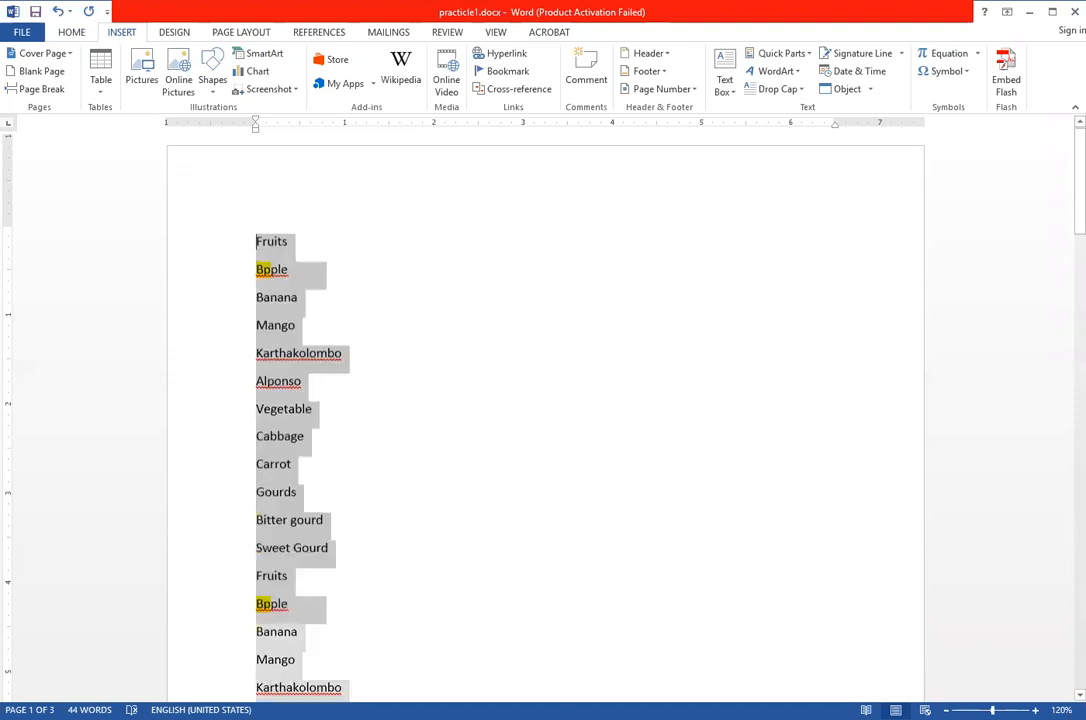
key("Delete")
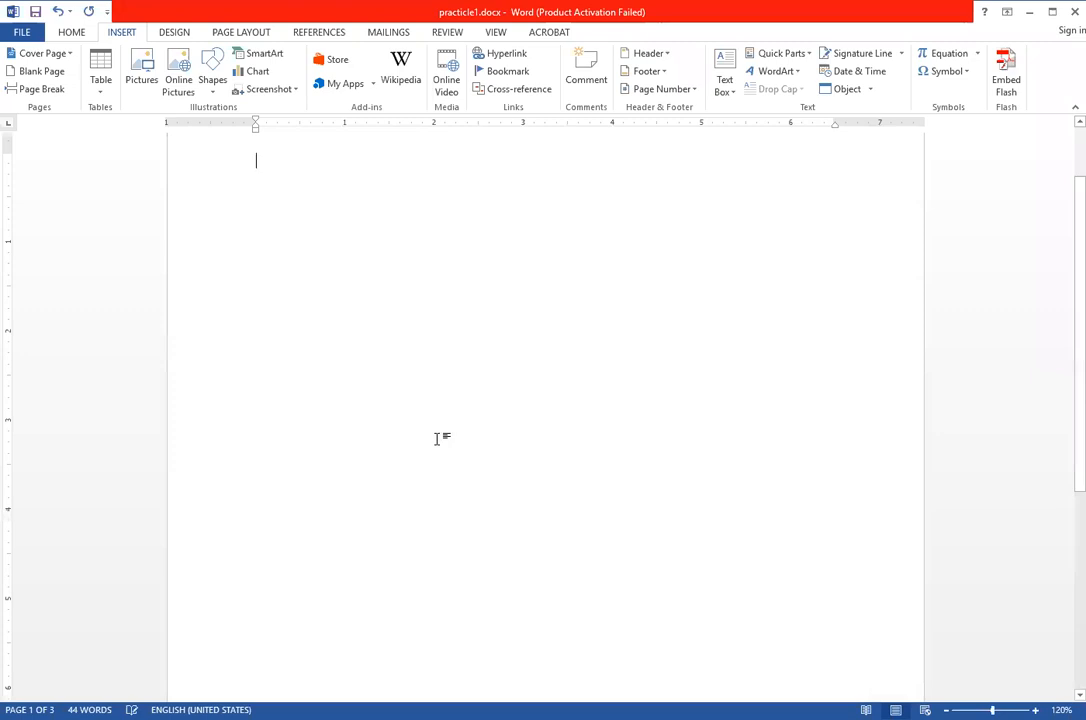
scroll(440, 432, "up", 2)
scroll(223, 147, "up", 1)
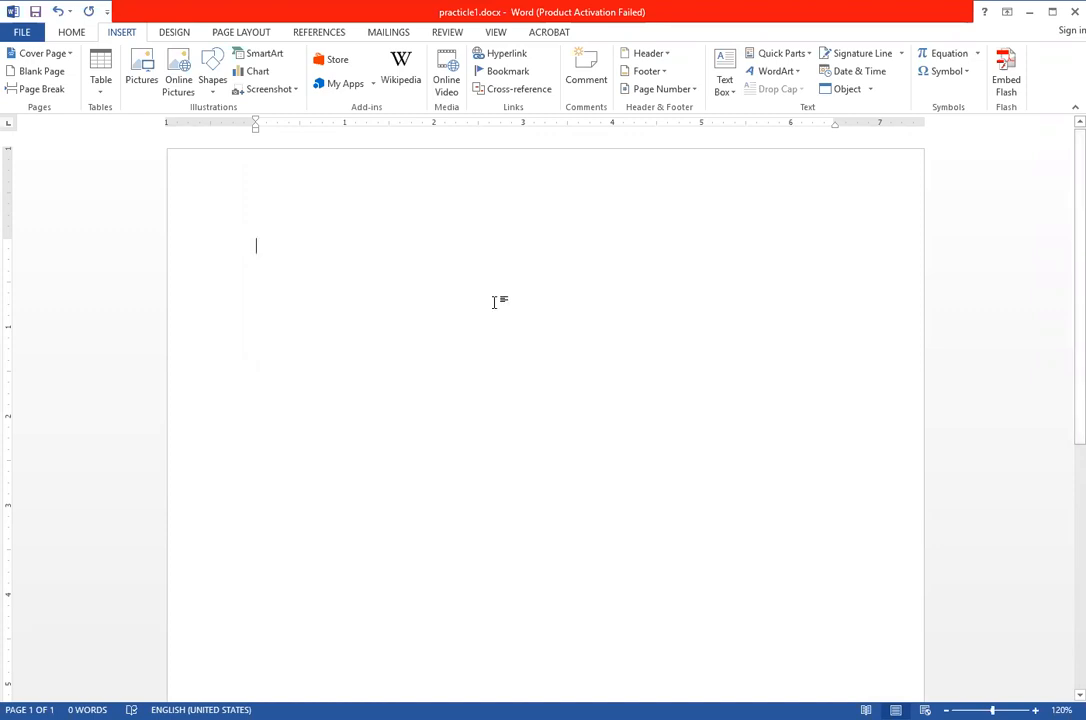
left_click(101, 70)
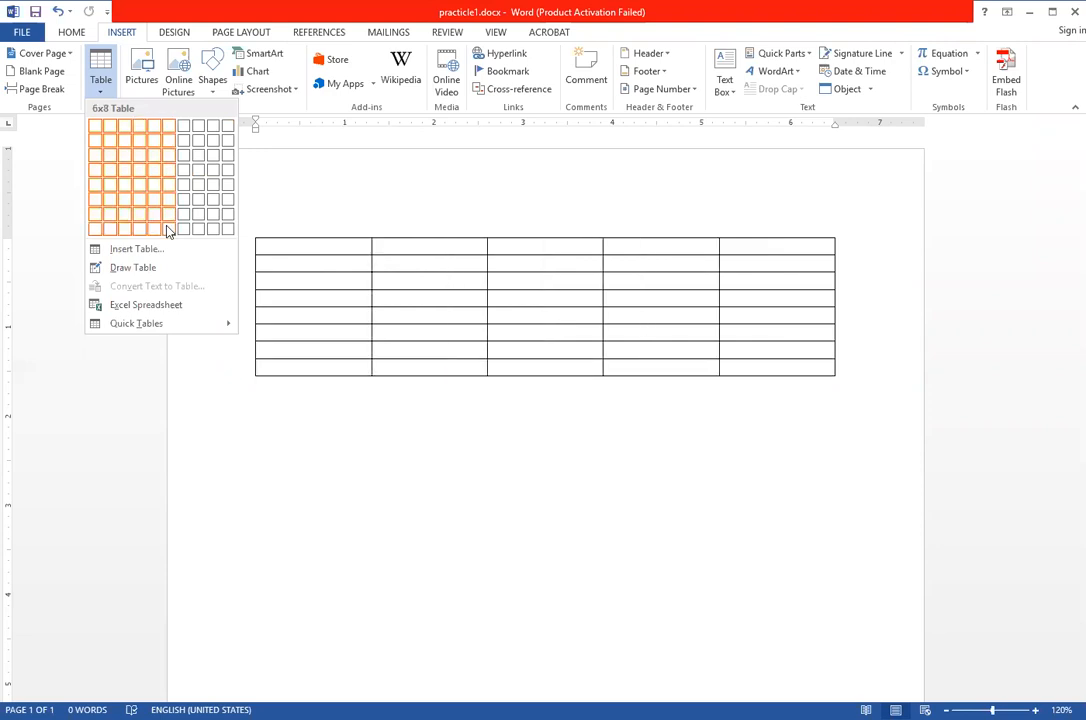
left_click(124, 170)
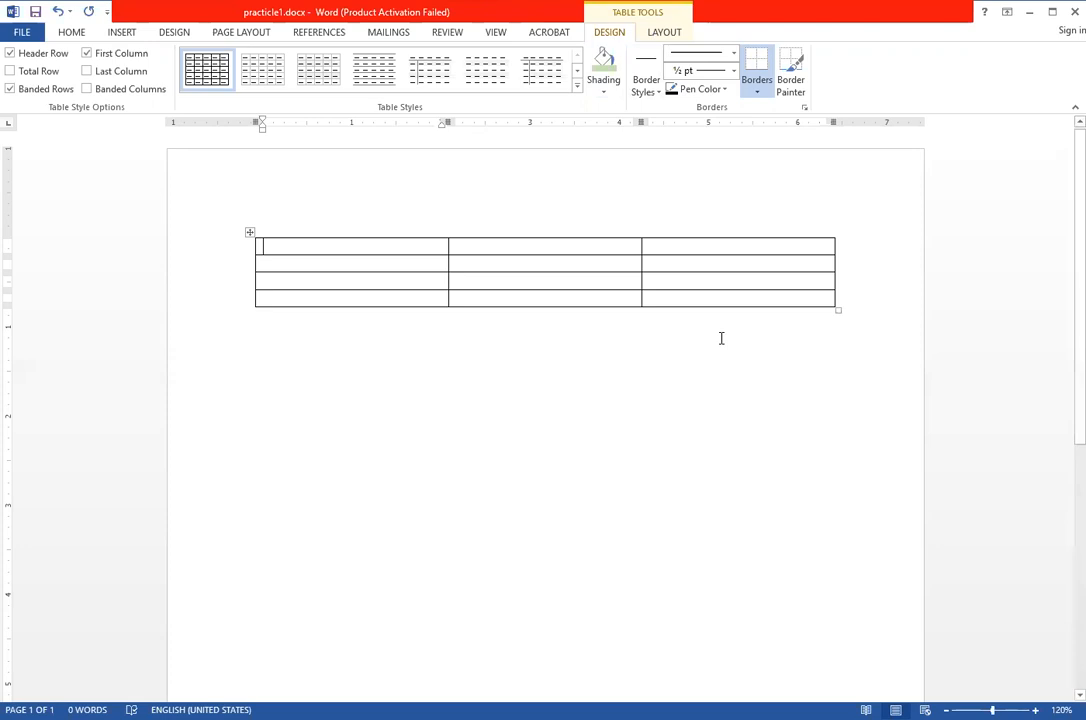
key("ctrl+z")
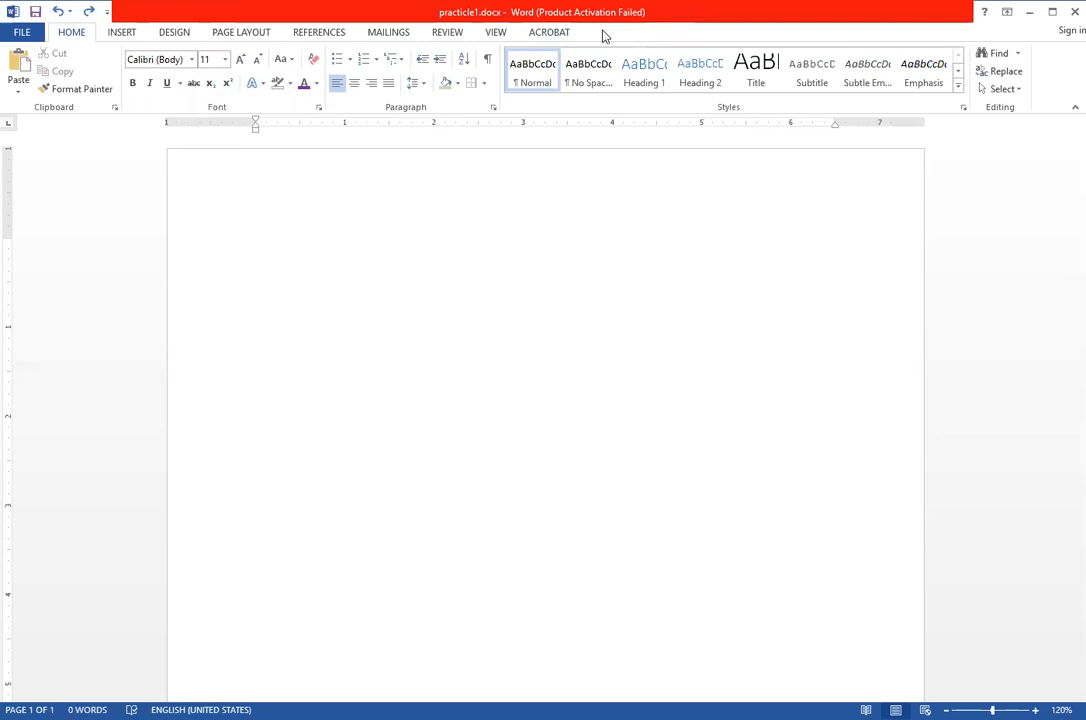
Insert a table with three columns and four rows at the start of the empty document
left_click(122, 32)
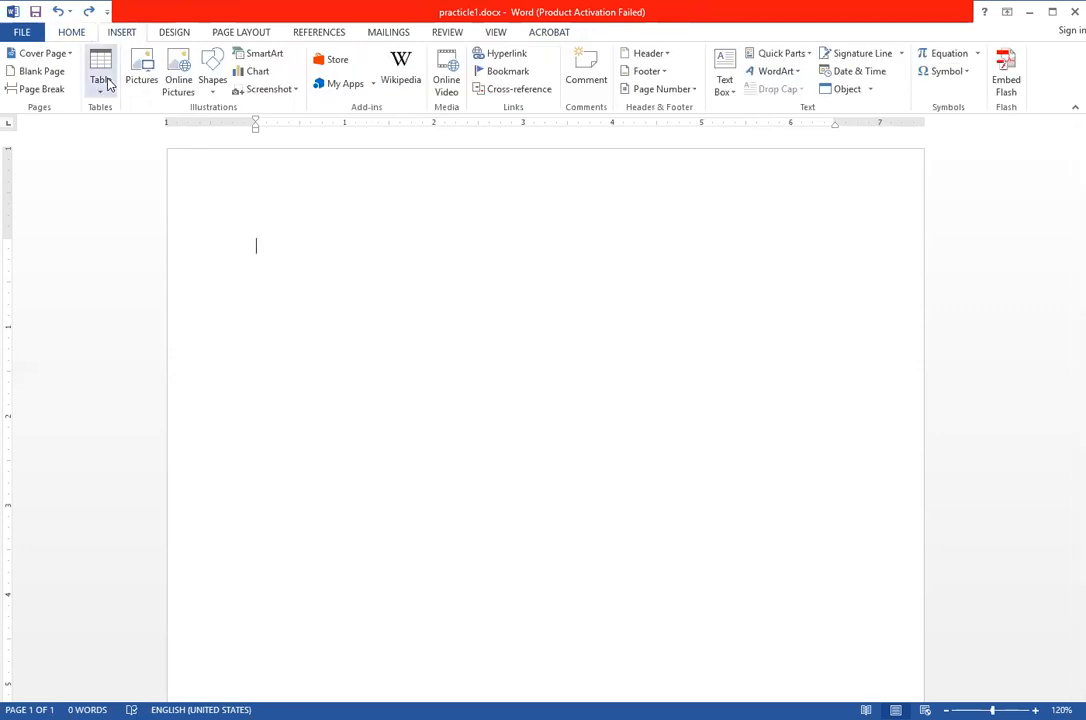
left_click(101, 80)
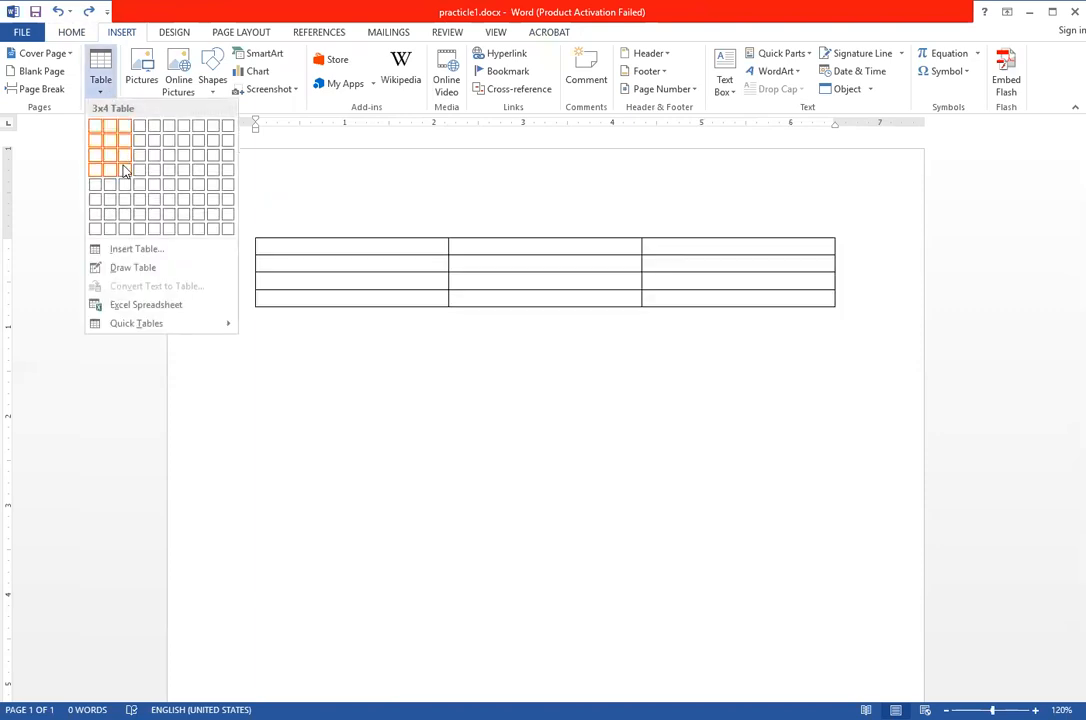
left_click(124, 172)
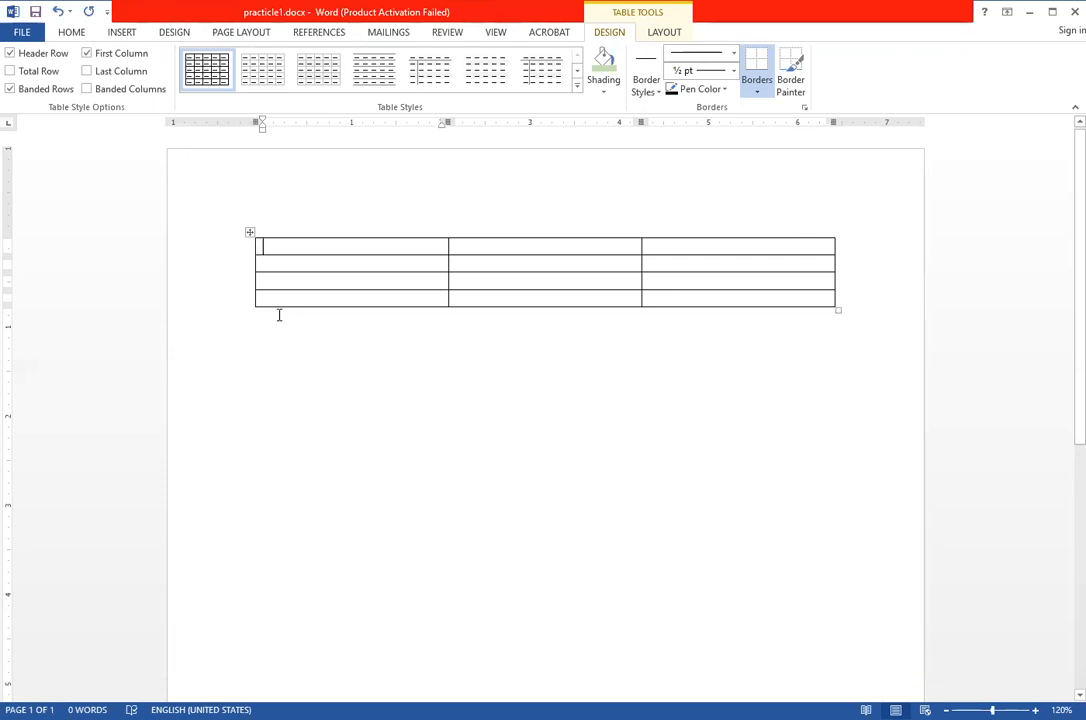
Insert three new rows directly below the table's first row and clear the row selection
mouse_move(249, 257)
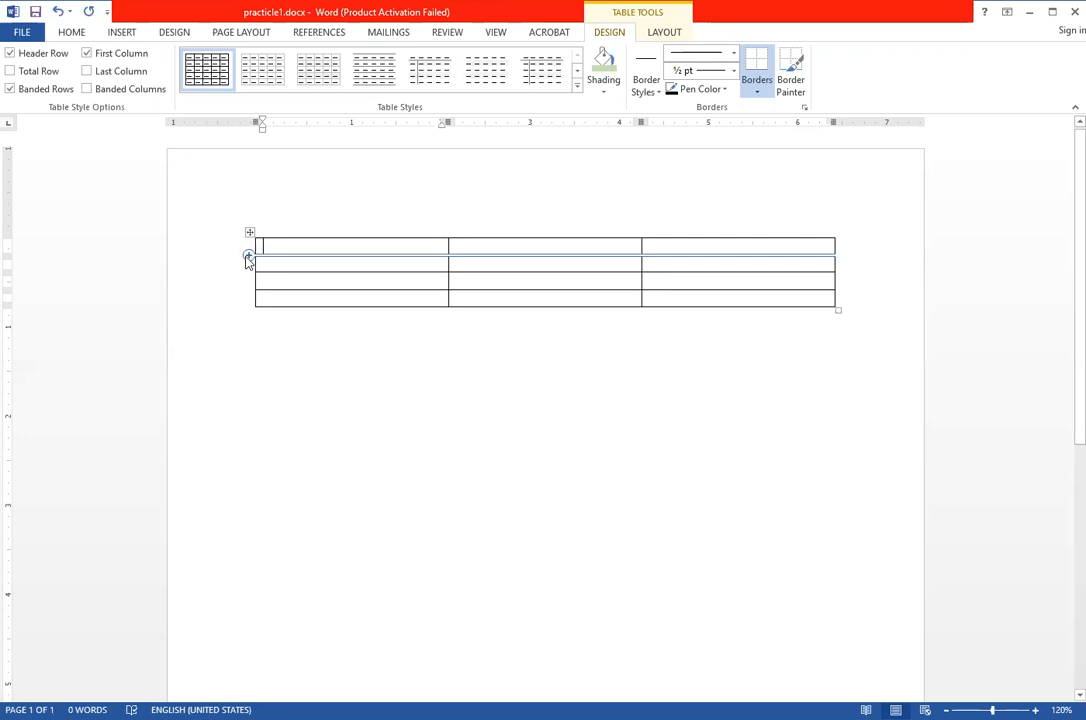
left_click(249, 257)
left_click(249, 257)
left_click(249, 257)
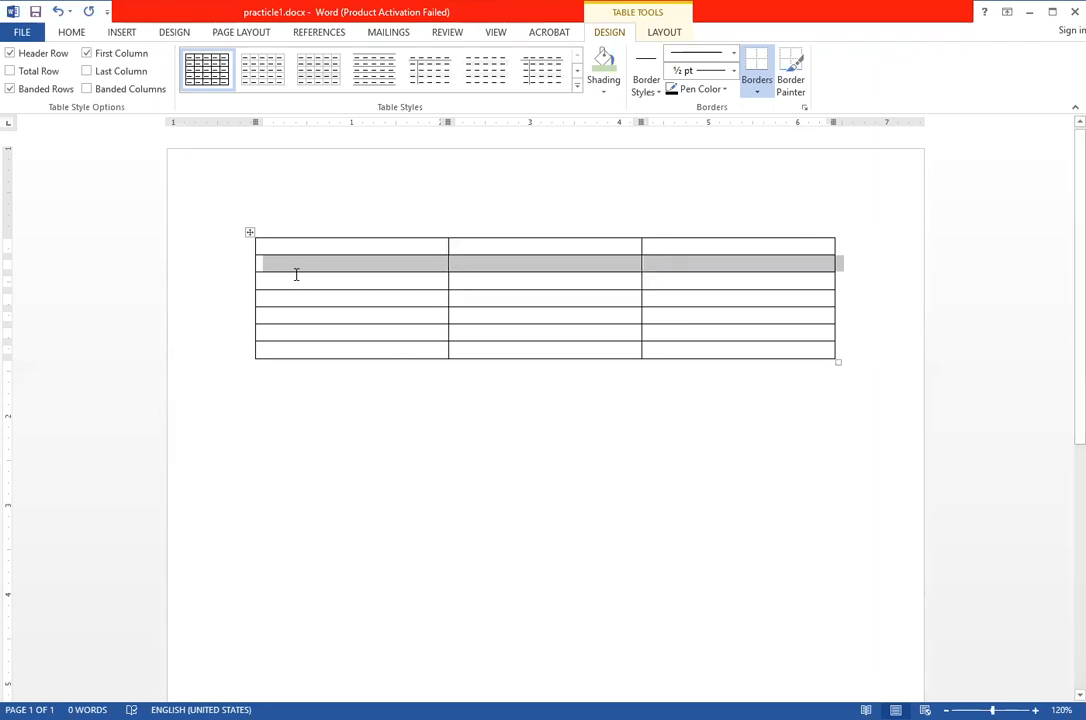
left_click(311, 332)
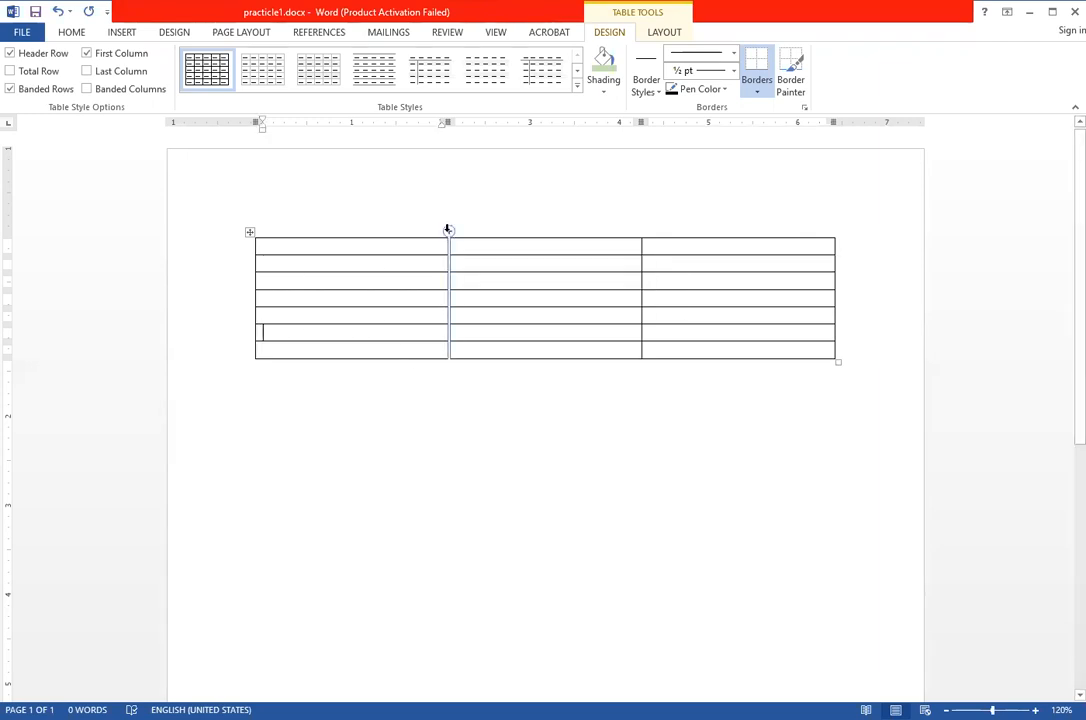
Insert four new columns one after another following the table's first column and clear the column selection
left_click(447, 228)
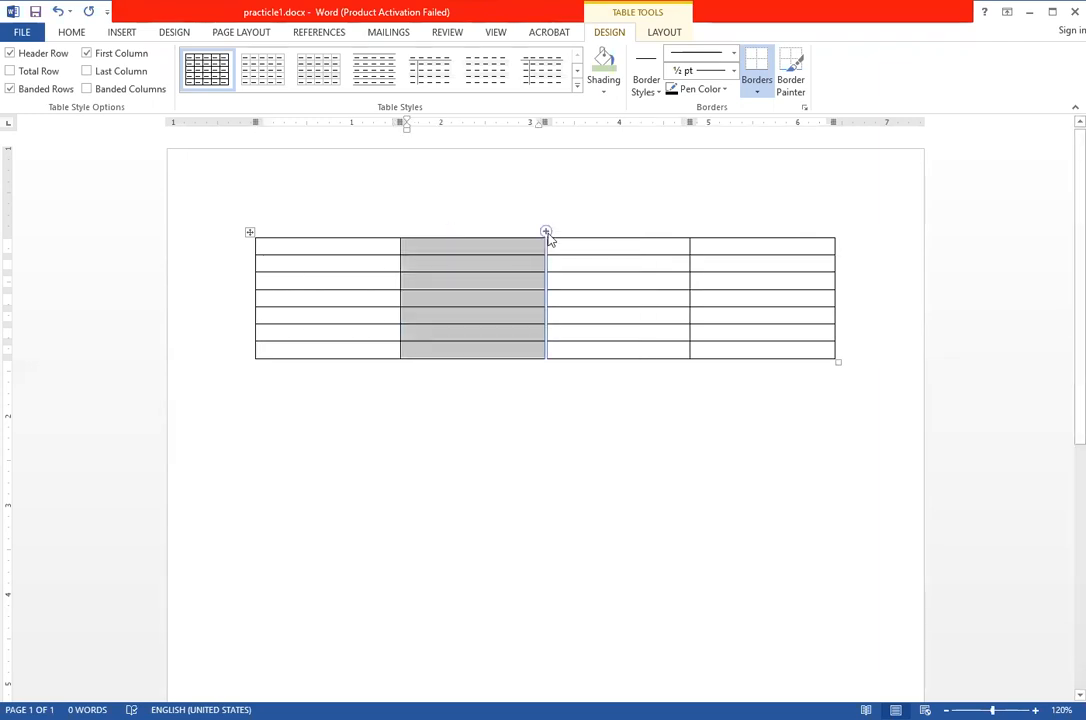
left_click(546, 228)
mouse_move(600, 220)
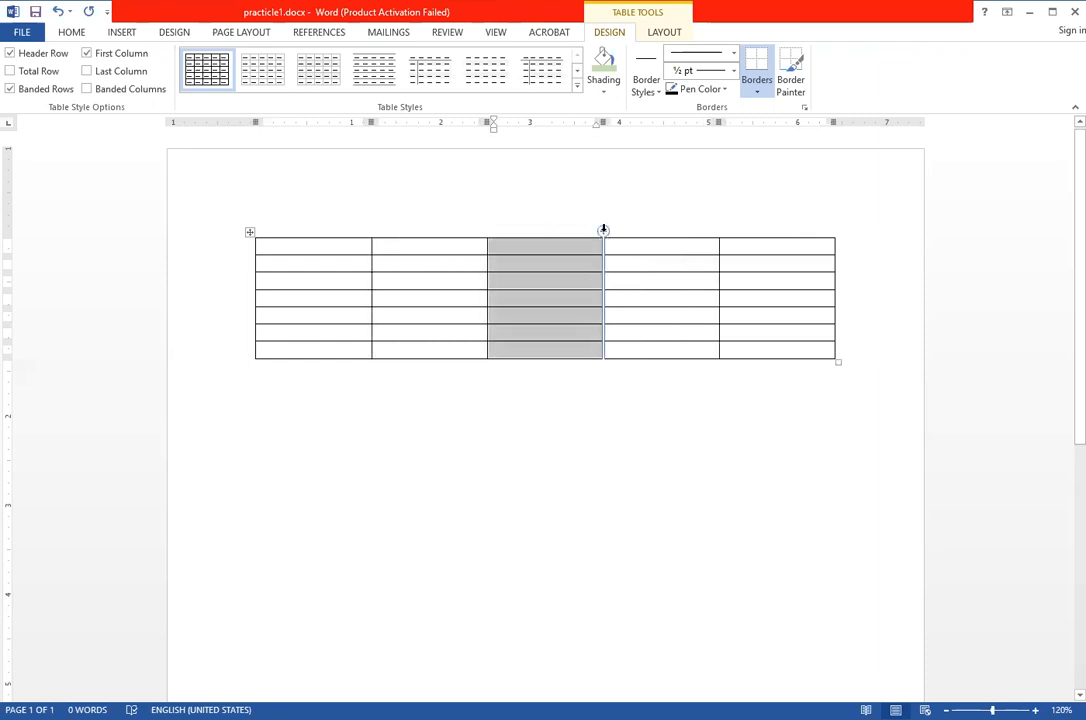
left_click(603, 230)
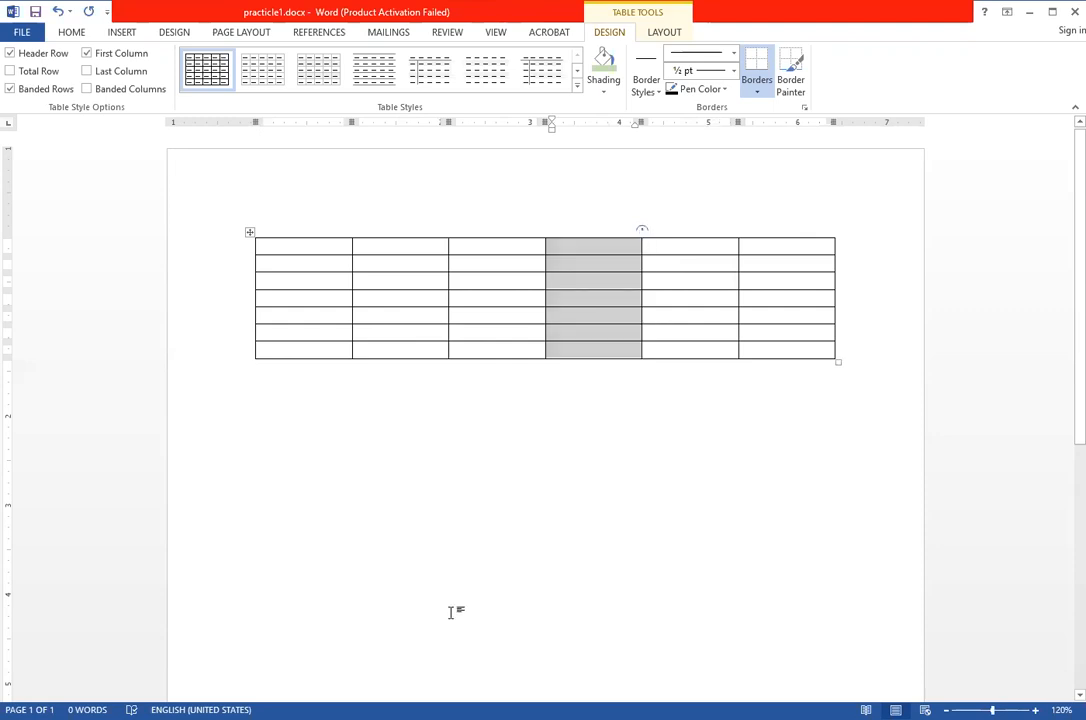
left_click(469, 355)
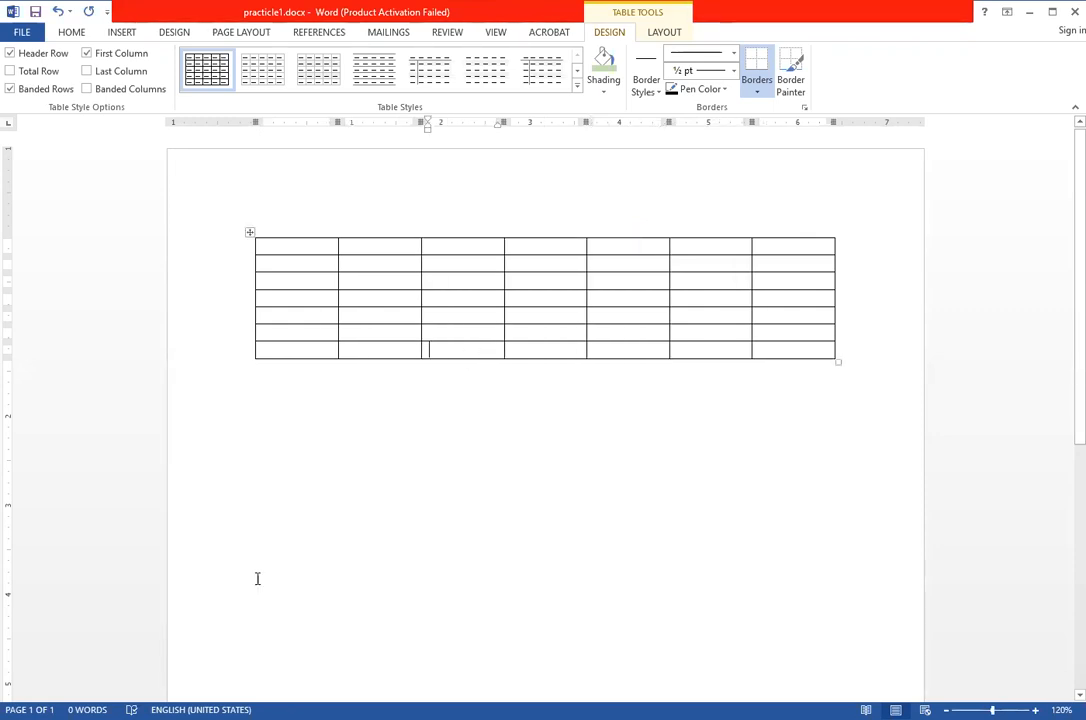
Select the whole table and move it about 2 inches down the page
mouse_move(247, 258)
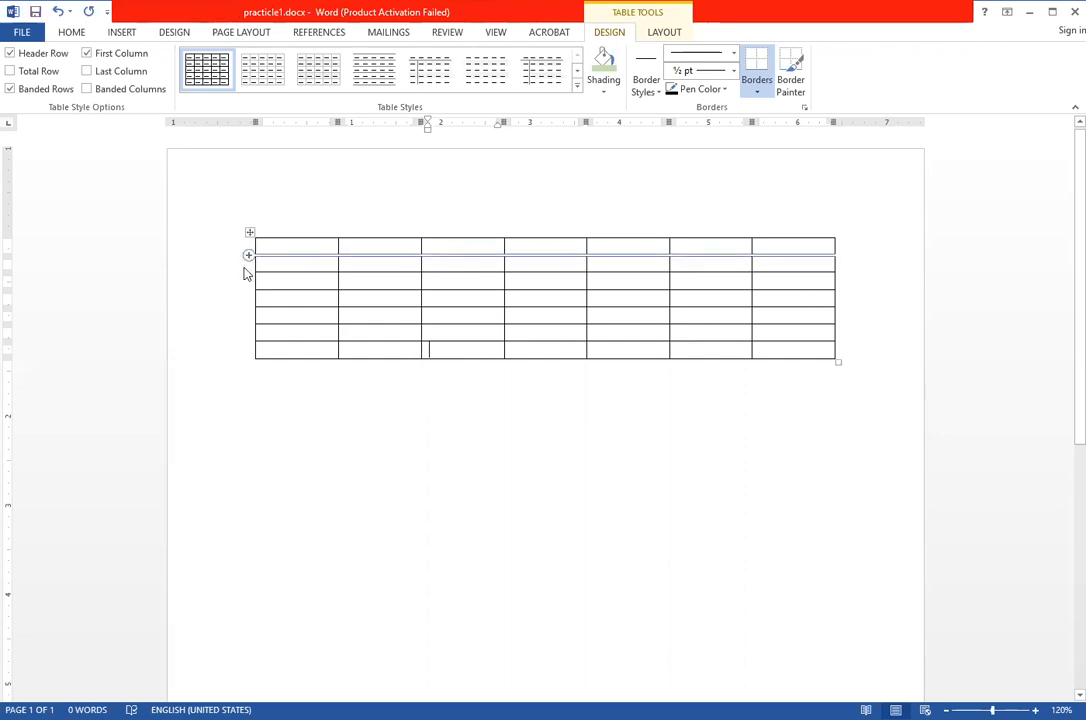
mouse_move(248, 294)
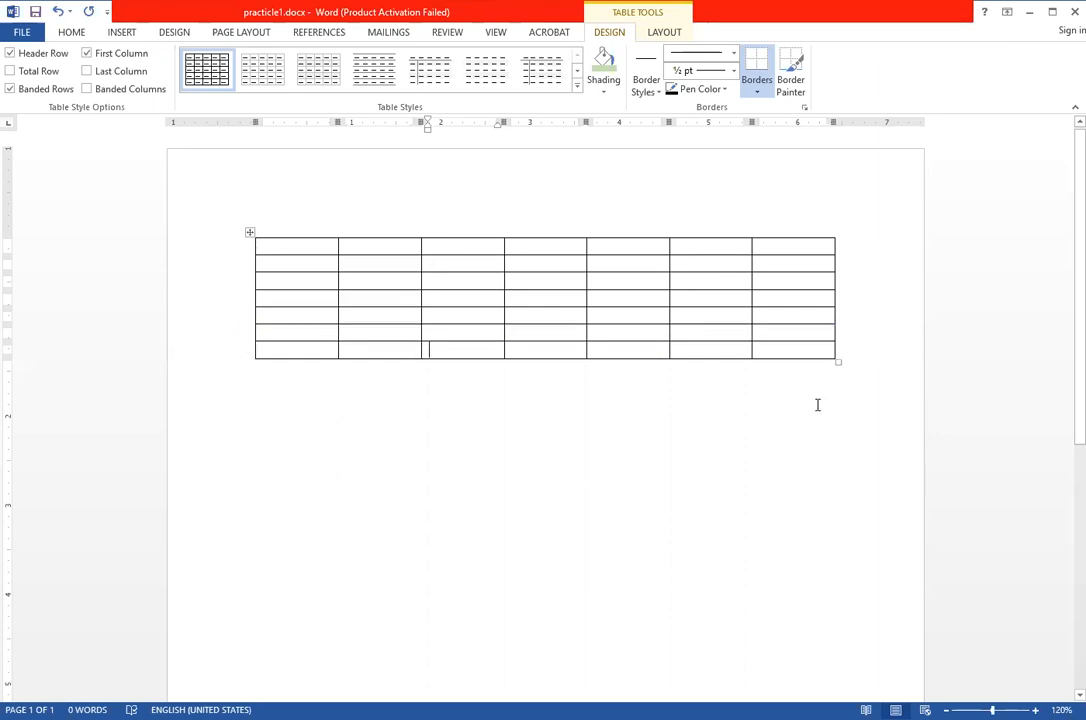
left_click(249, 235)
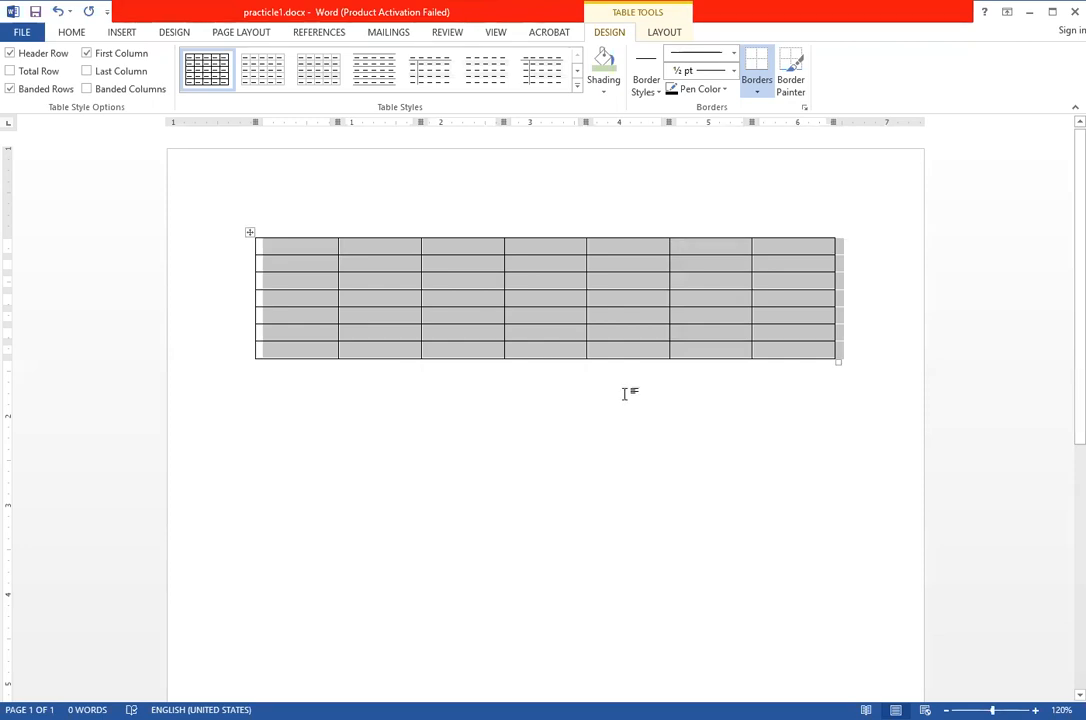
left_click_drag(248, 235, 252, 431)
left_click(250, 273)
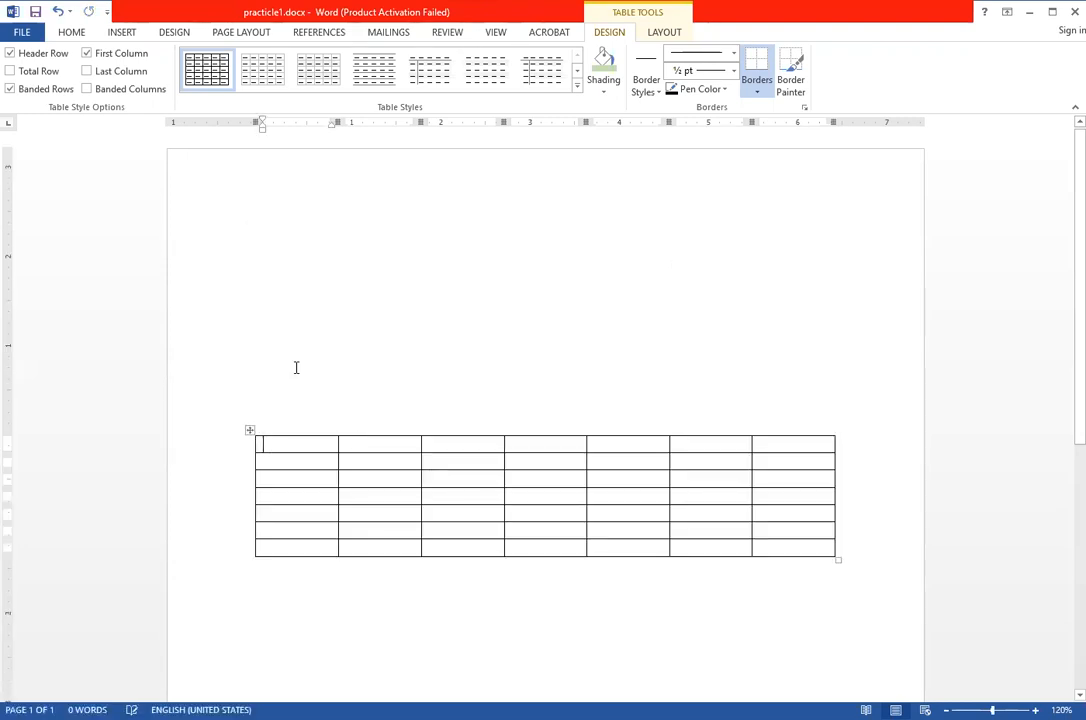
Move the table back up in stages until it sits near the top of the page
scroll(260, 376, "down", 3)
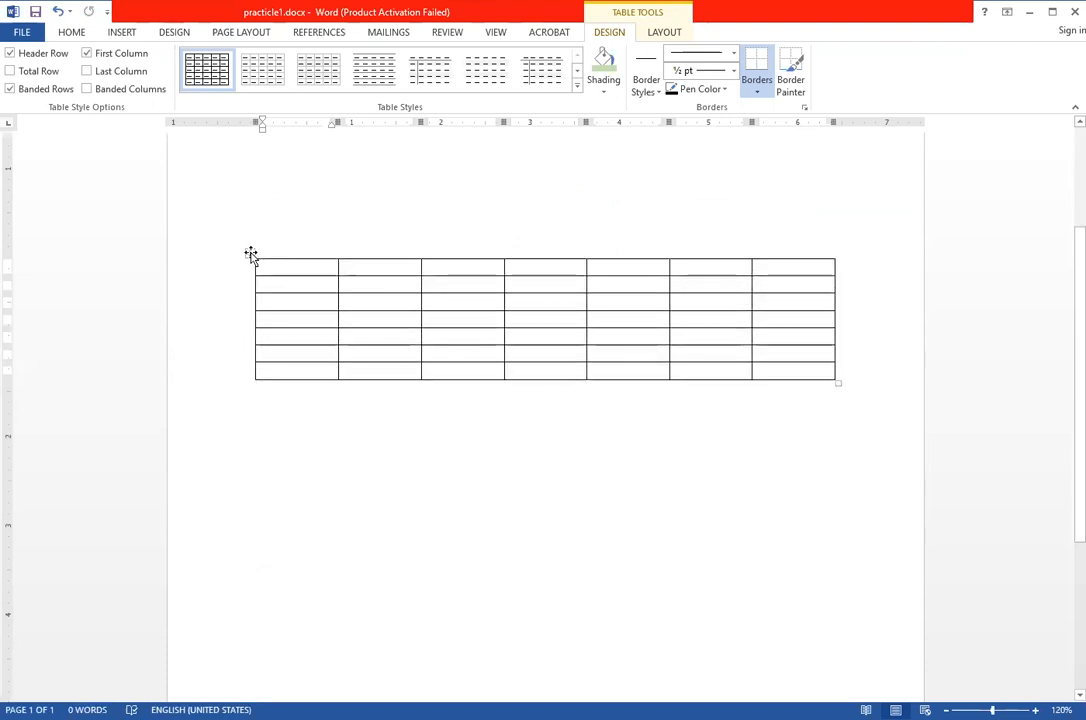
left_click_drag(250, 256, 250, 184)
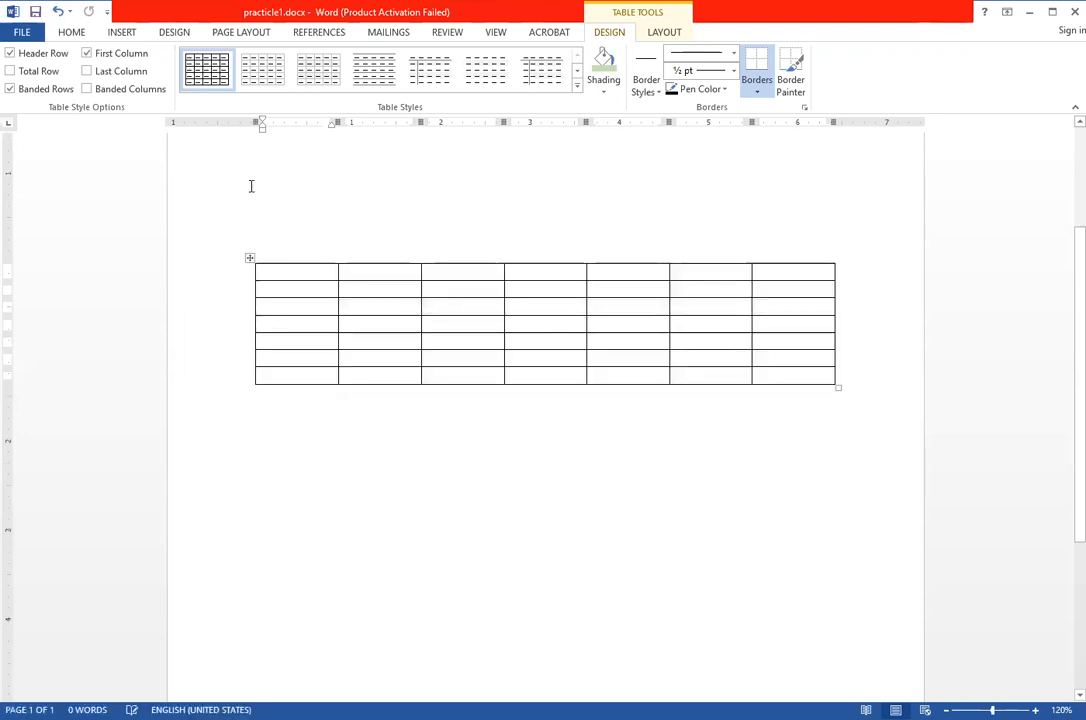
scroll(306, 309, "up", 3)
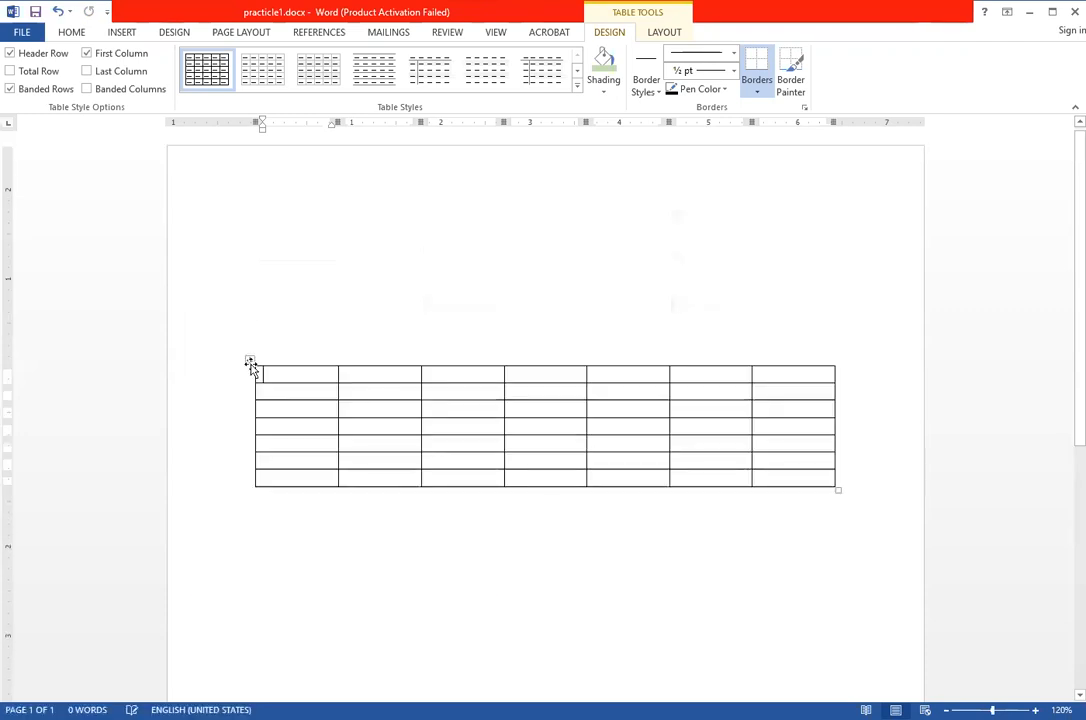
left_click_drag(250, 364, 362, 420)
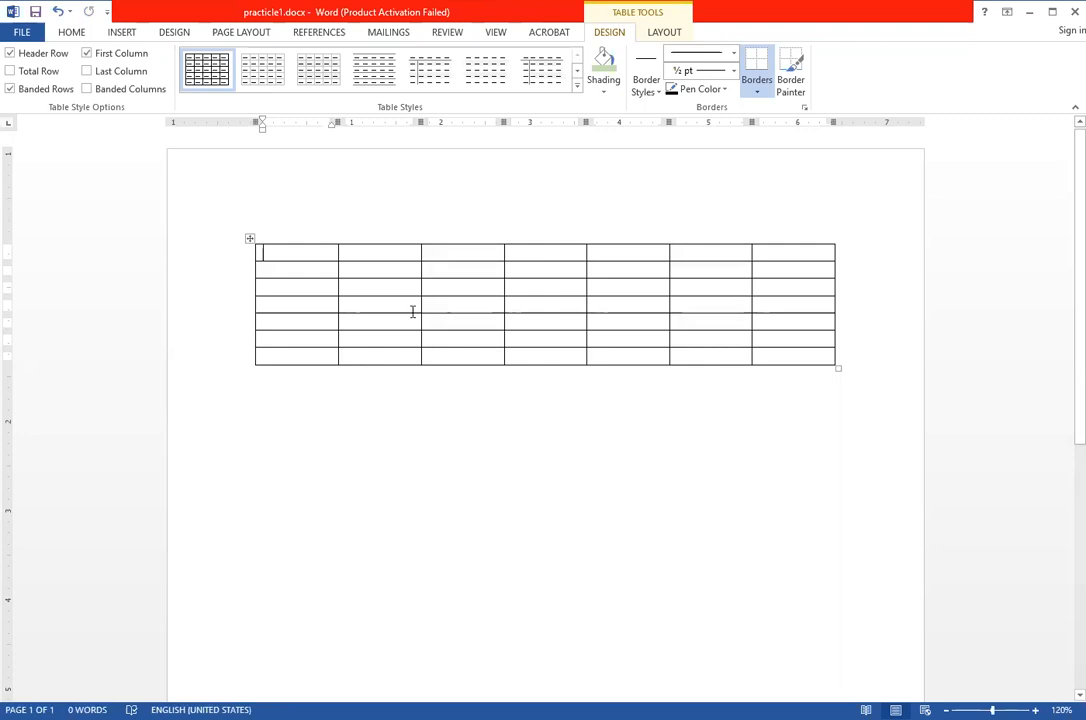
Move the table far down the page in several stages and shift it back up by about 3 inches
left_click_drag(249, 237, 248, 470)
left_click_drag(248, 345, 247, 628)
scroll(247, 620, "down", 5)
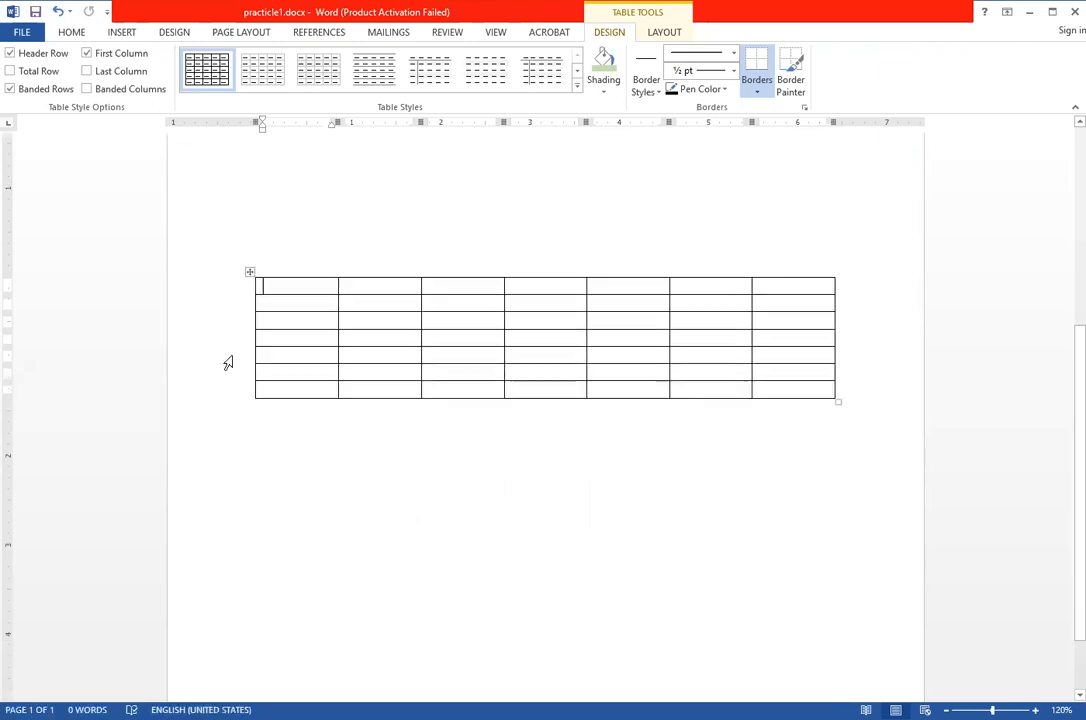
left_click_drag(250, 271, 250, 453)
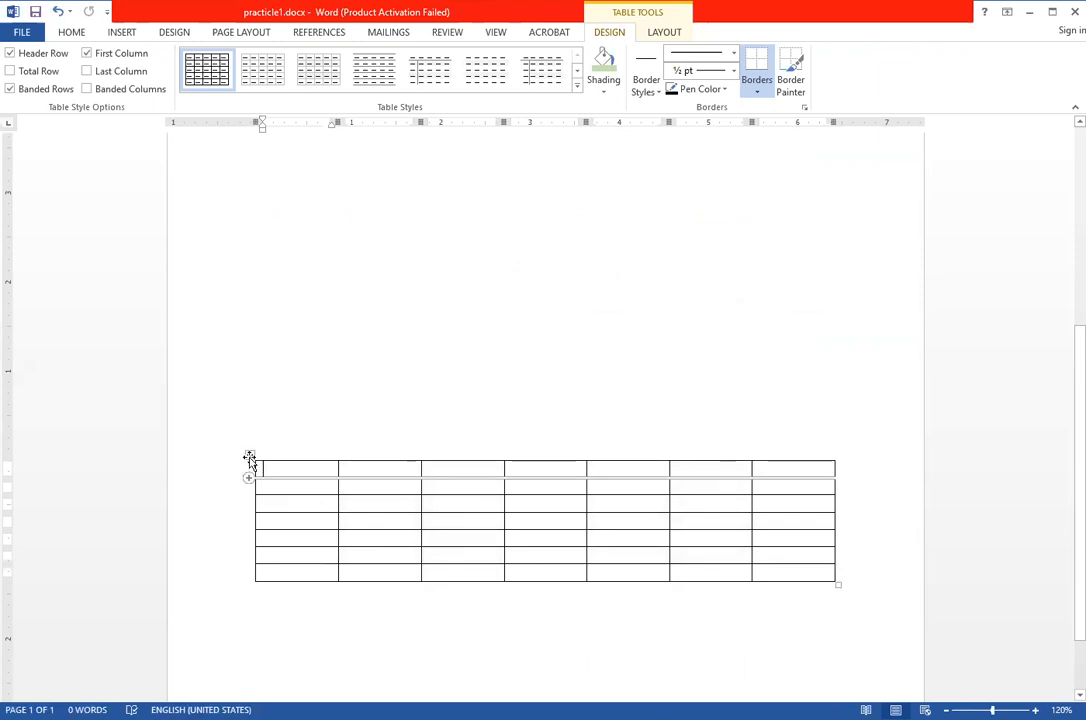
left_click_drag(254, 387, 253, 190)
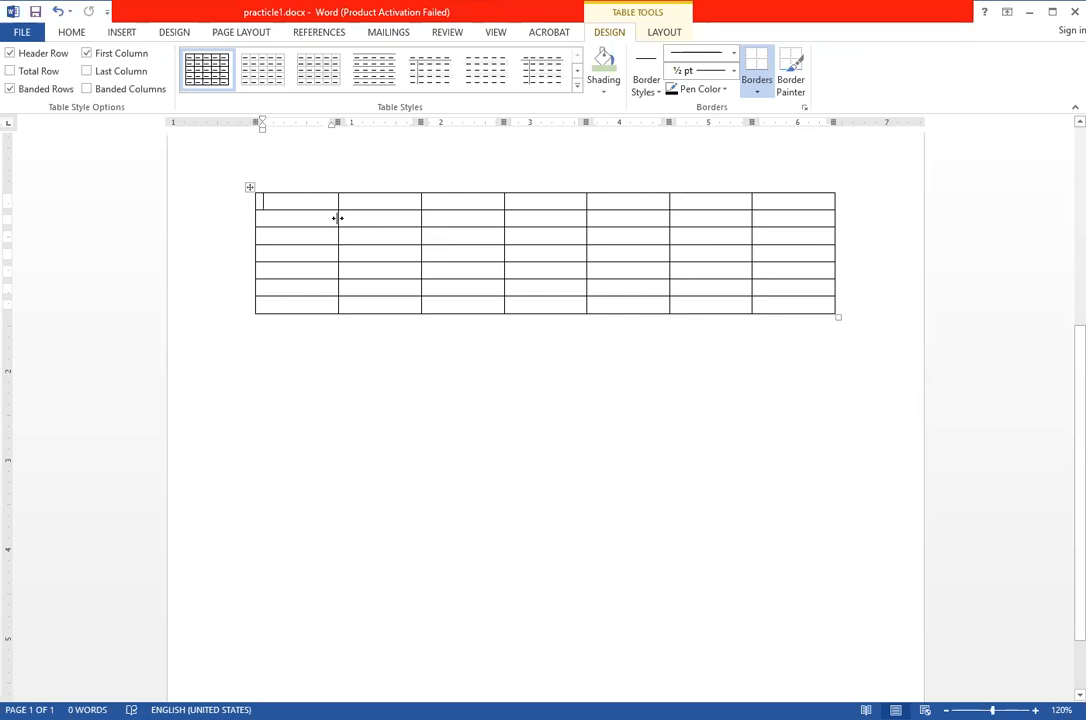
Increase the heights of the table's first three rows to about 0.75, 1.25 and 1.4 inches
left_click_drag(338, 218, 338, 218)
left_click_drag(415, 335, 380, 211)
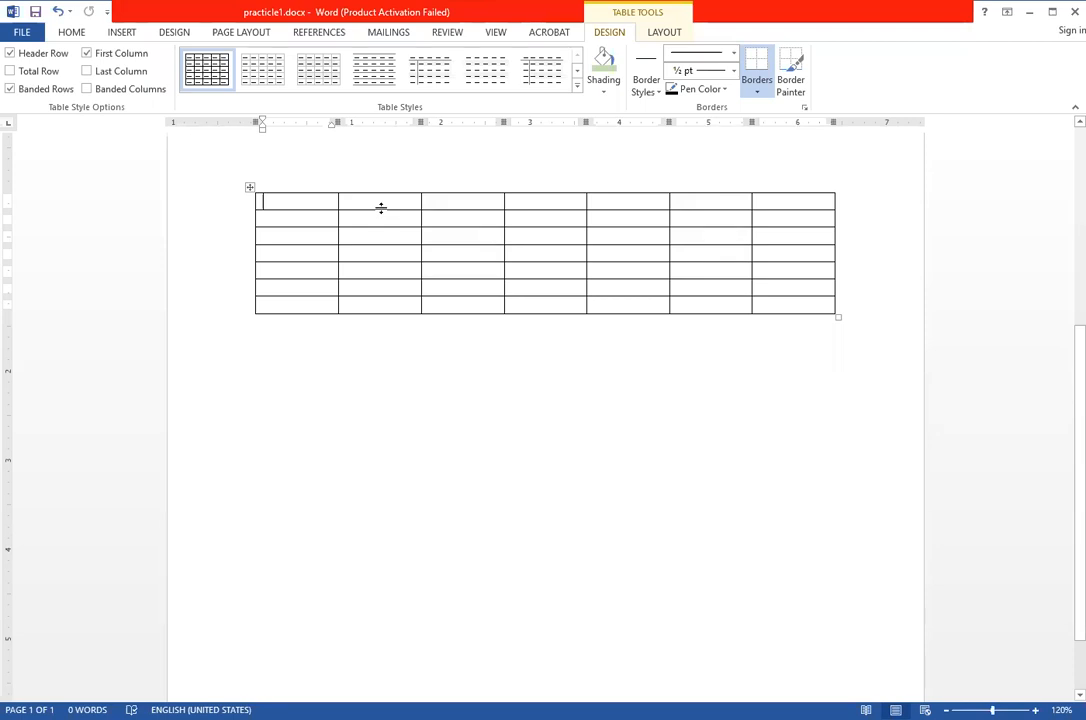
left_click_drag(381, 208, 394, 259)
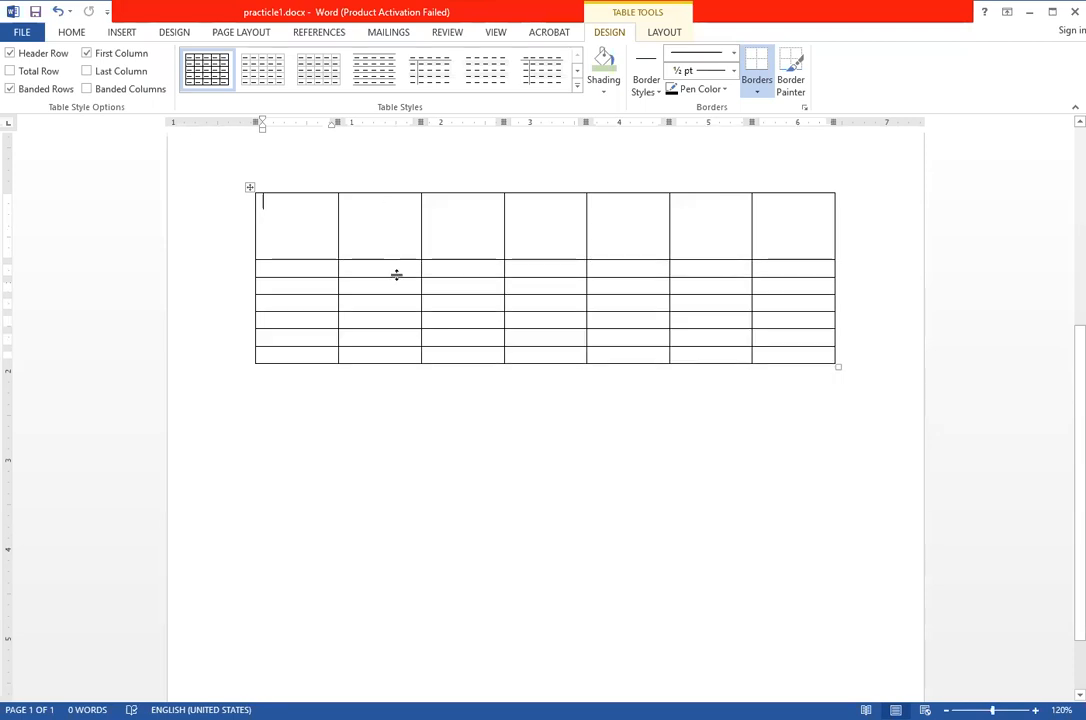
left_click_drag(398, 276, 400, 500)
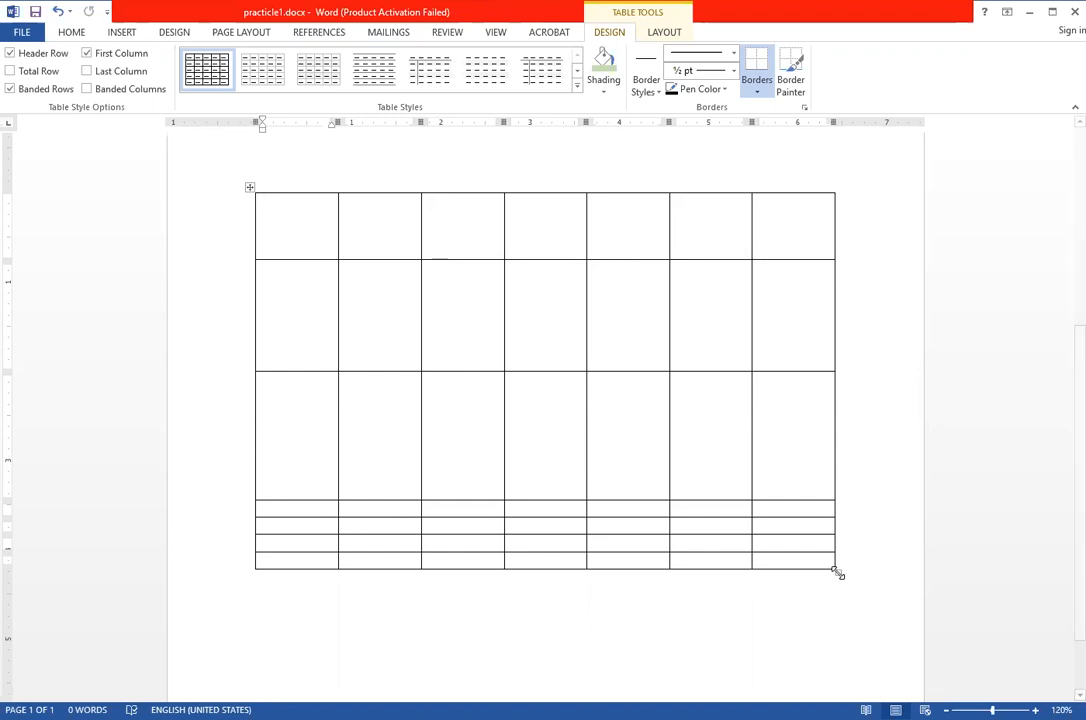
Resize the whole table to about 6.1 by 5.2 inches and narrow its sixth column to about 0.6 inches
left_click_drag(838, 572, 361, 385)
left_click_drag(440, 512, 475, 587)
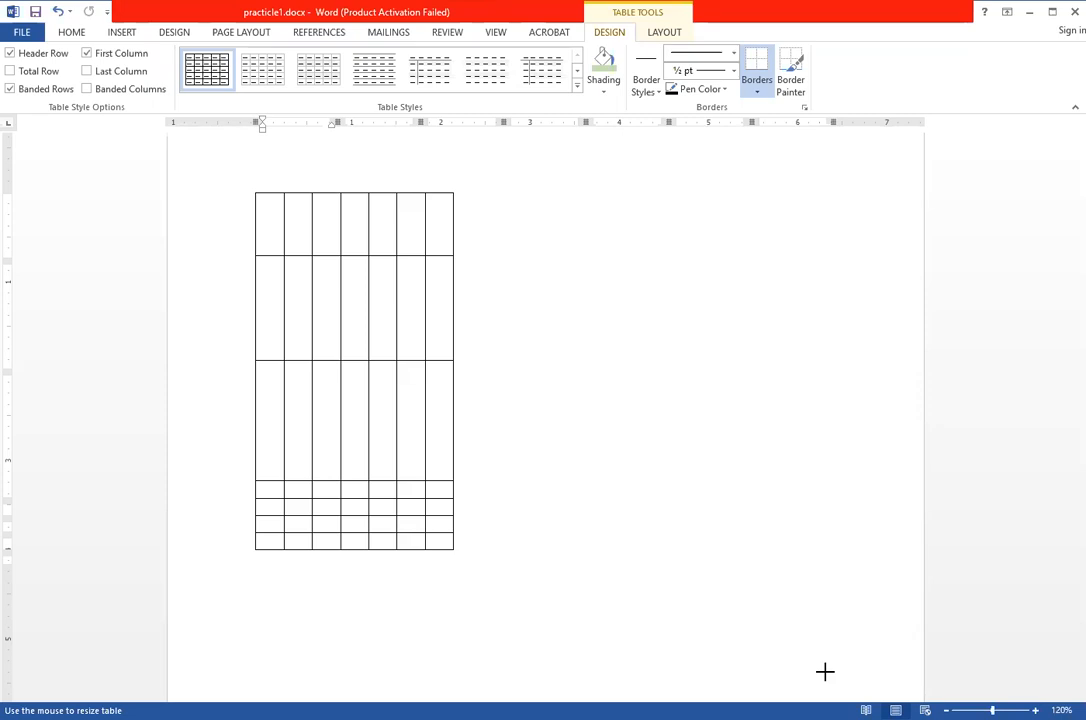
left_click_drag(824, 671, 828, 201)
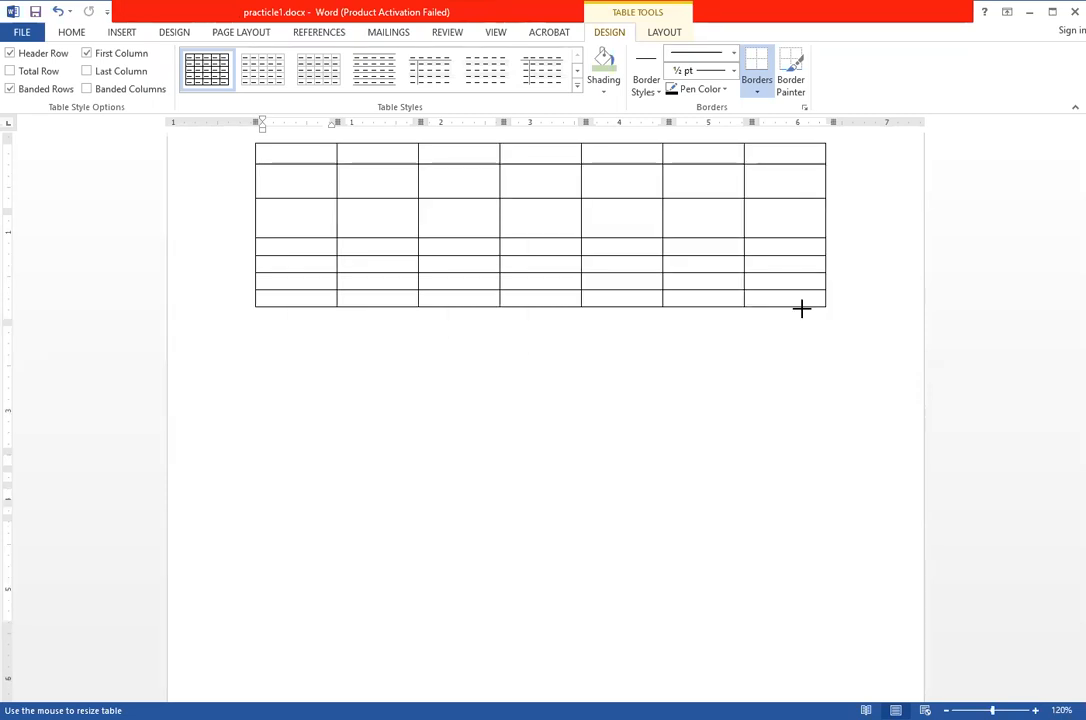
left_click_drag(801, 309, 800, 574)
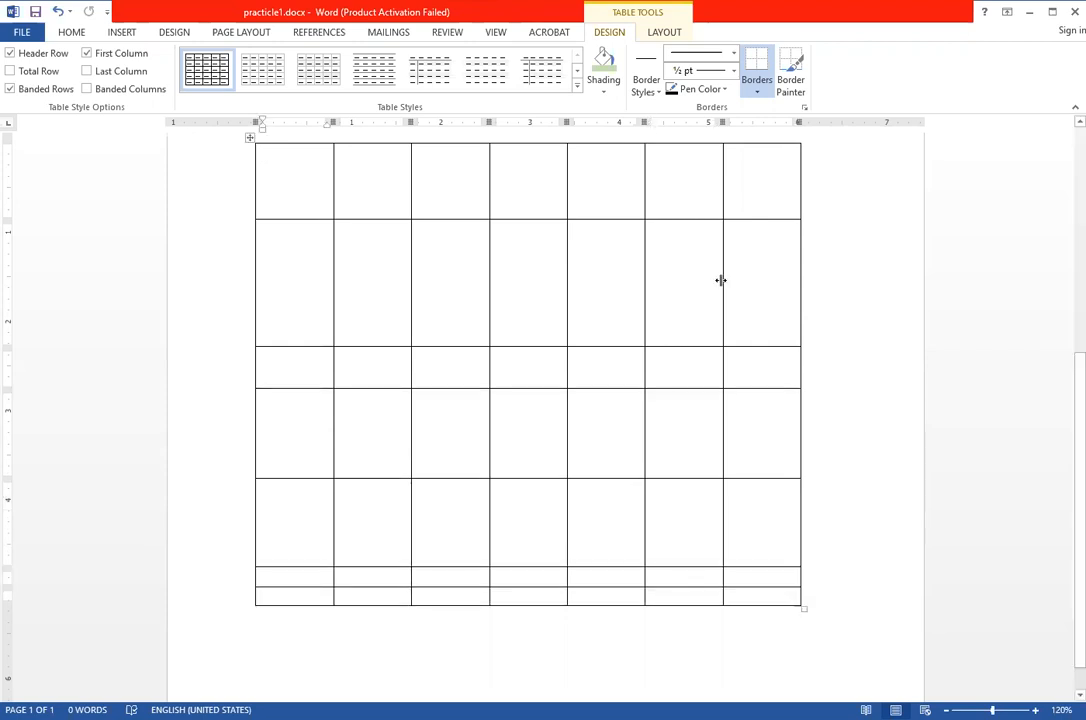
left_click_drag(723, 450, 696, 445)
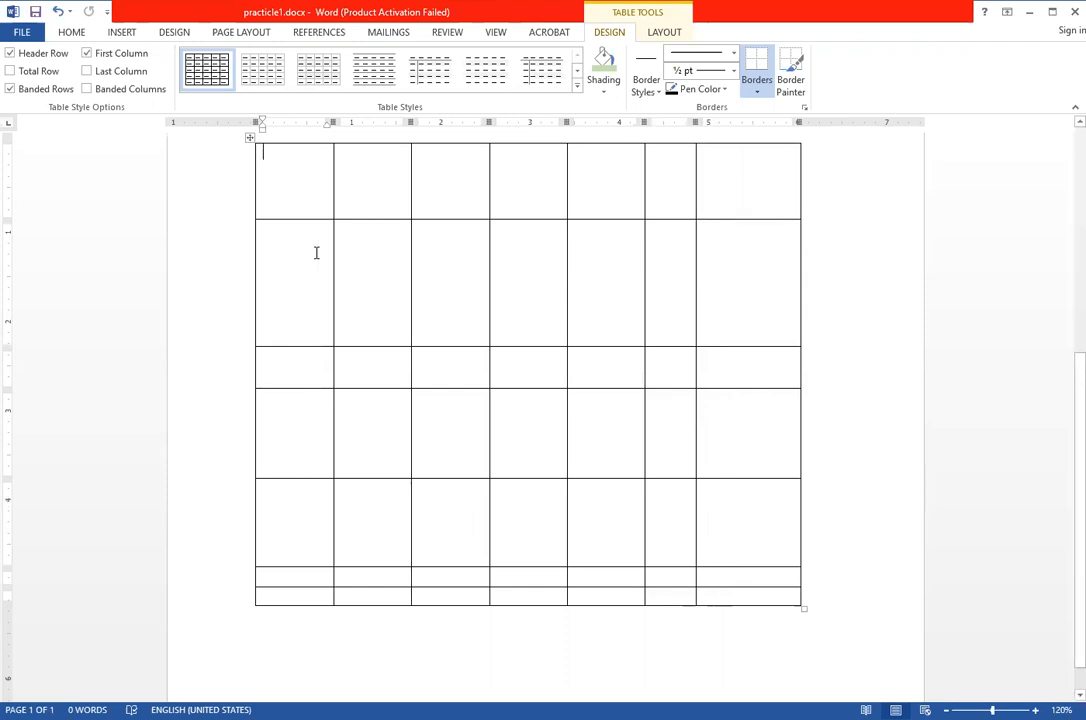
Select the entire table, clear the selection, and select the entire table again
scroll(732, 454, "up", 4)
scroll(726, 443, "down", 3)
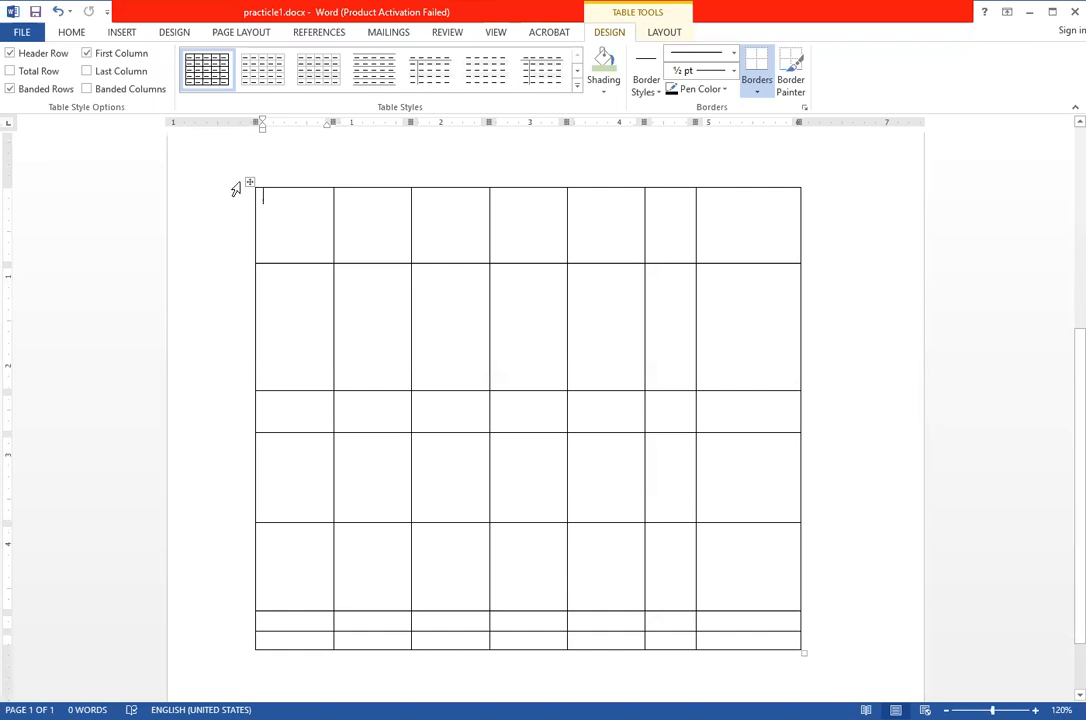
left_click(248, 183)
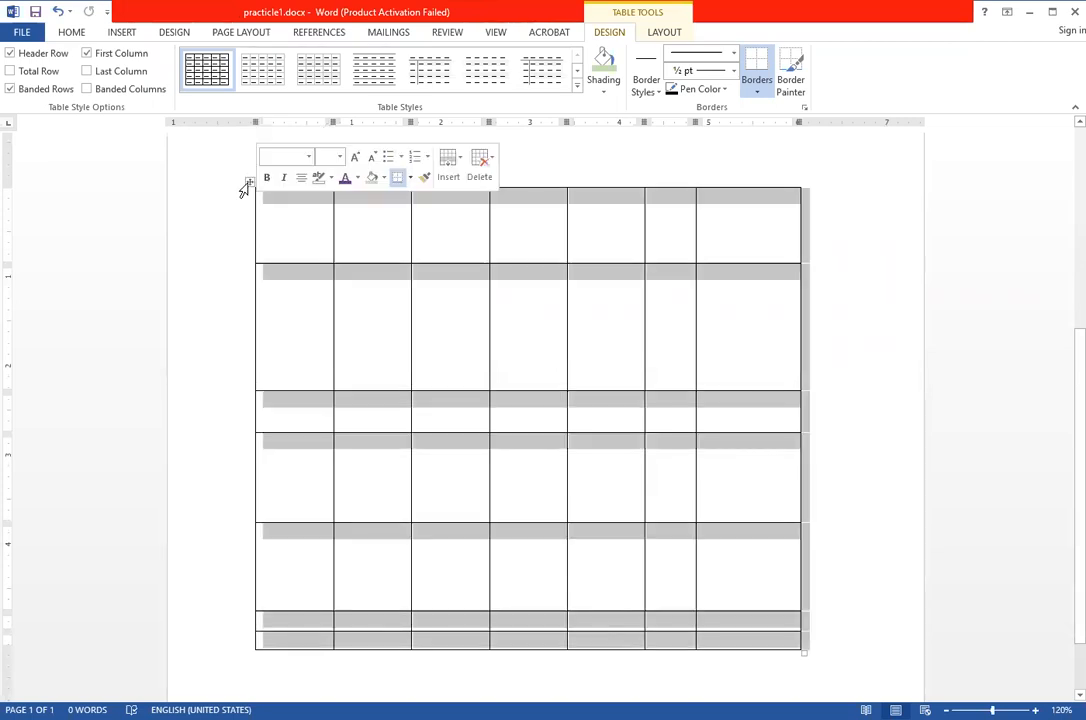
left_click(248, 184)
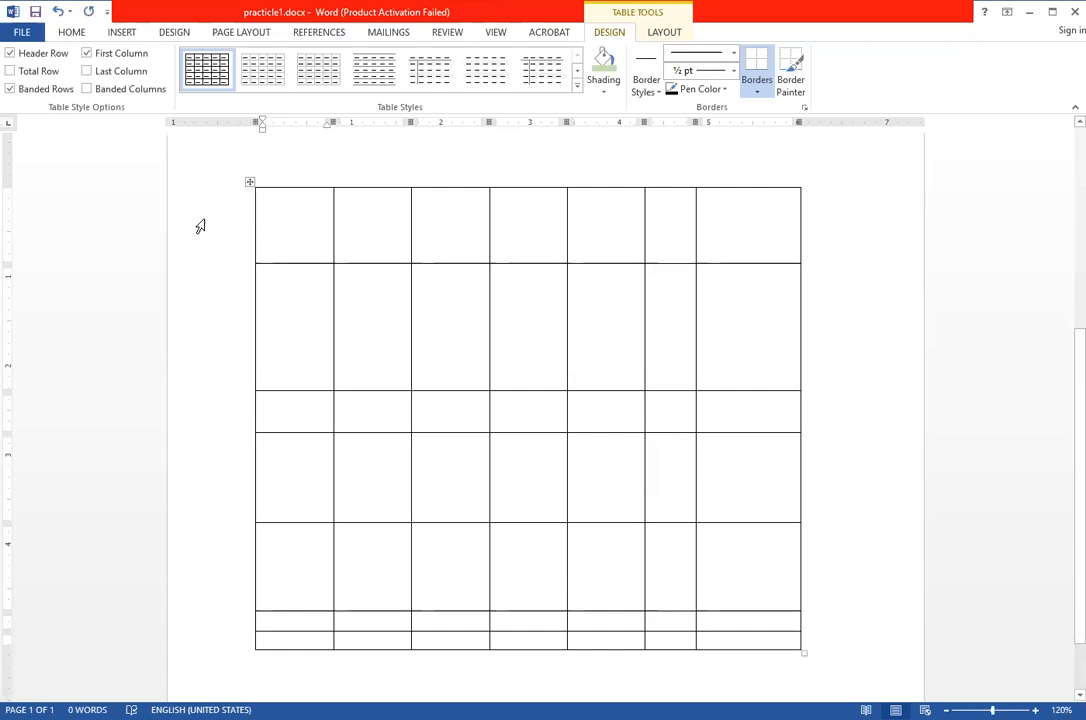
left_click(247, 183)
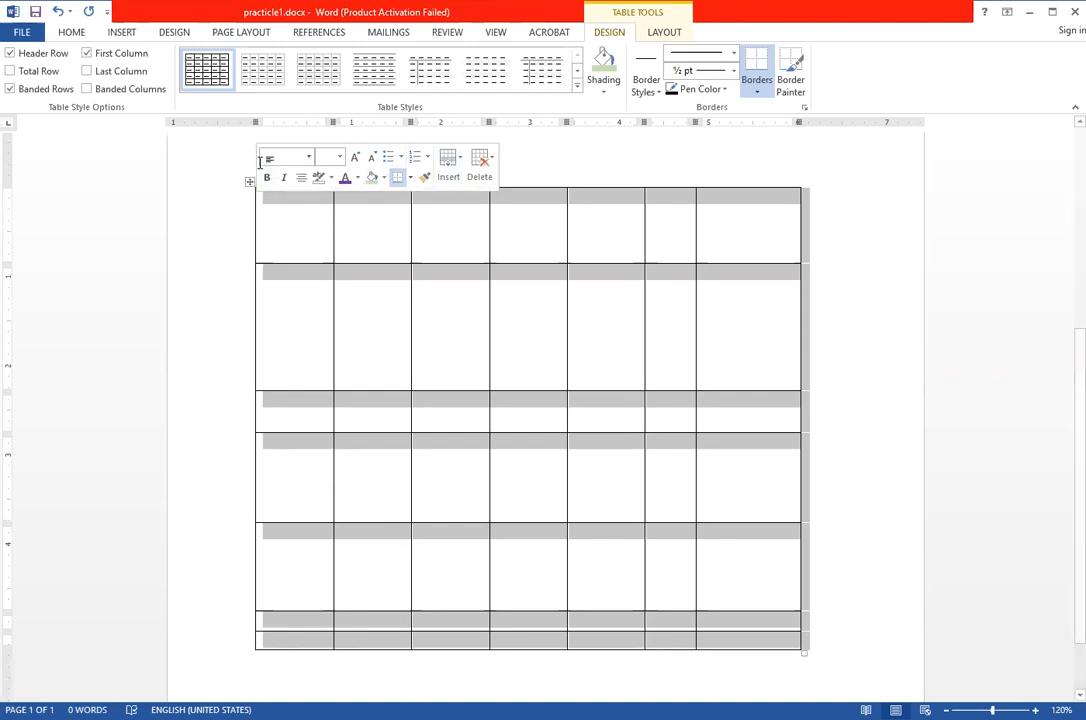
Delete the entire table and undo the deletion
left_click(490, 172)
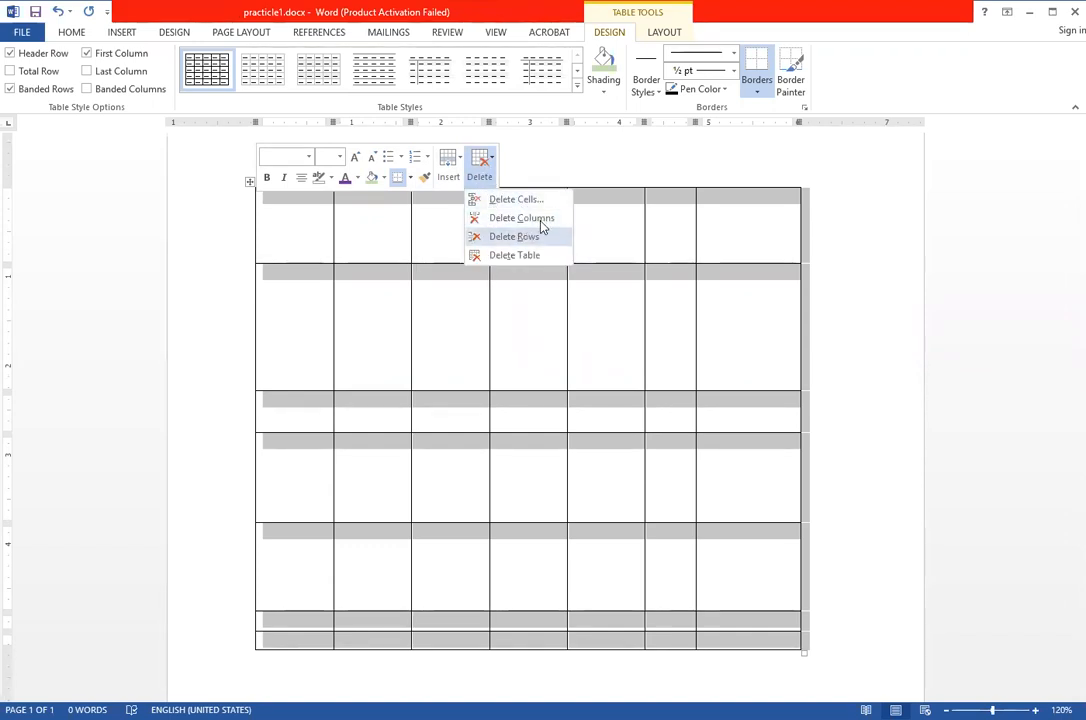
left_click(483, 256)
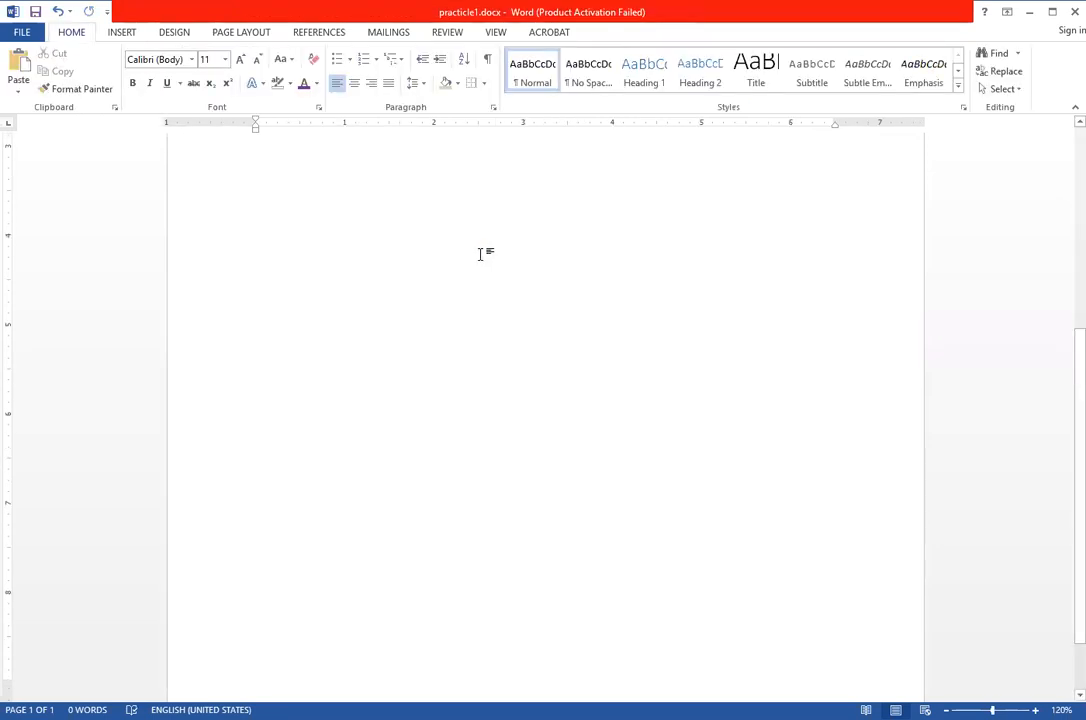
key("ctrl+z")
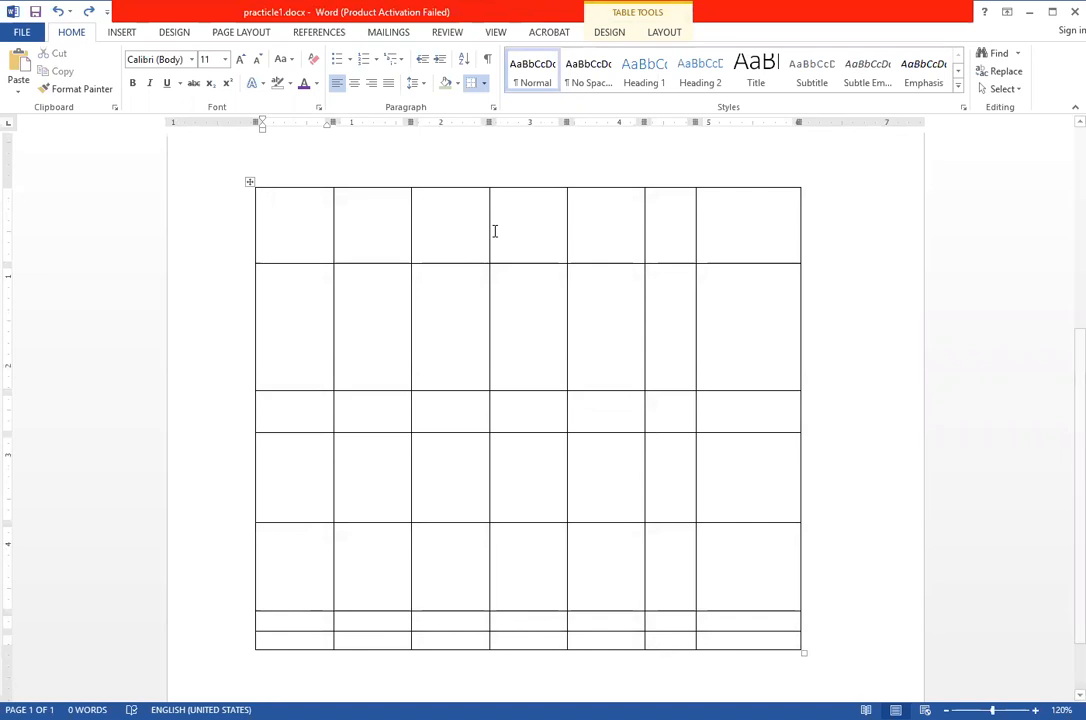
Fill the first four cells of the table's first row with Asdsadas, Wfdrwer`, Swrwerwqe`1ewrew and dsfsd
left_click(250, 186)
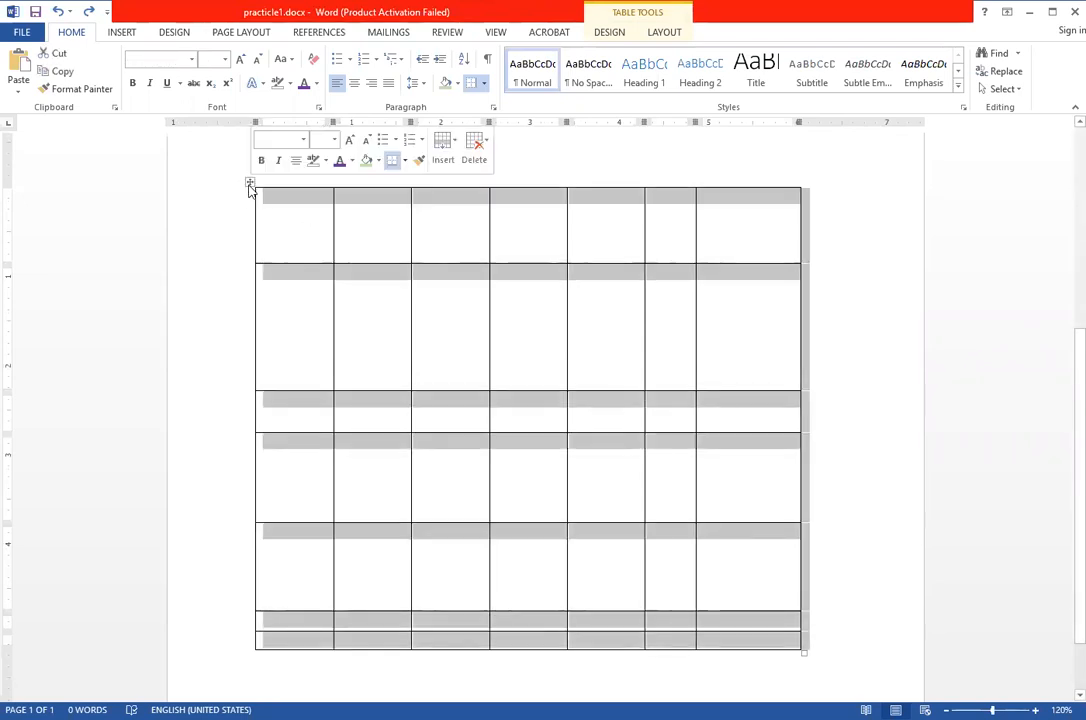
left_click(298, 230)
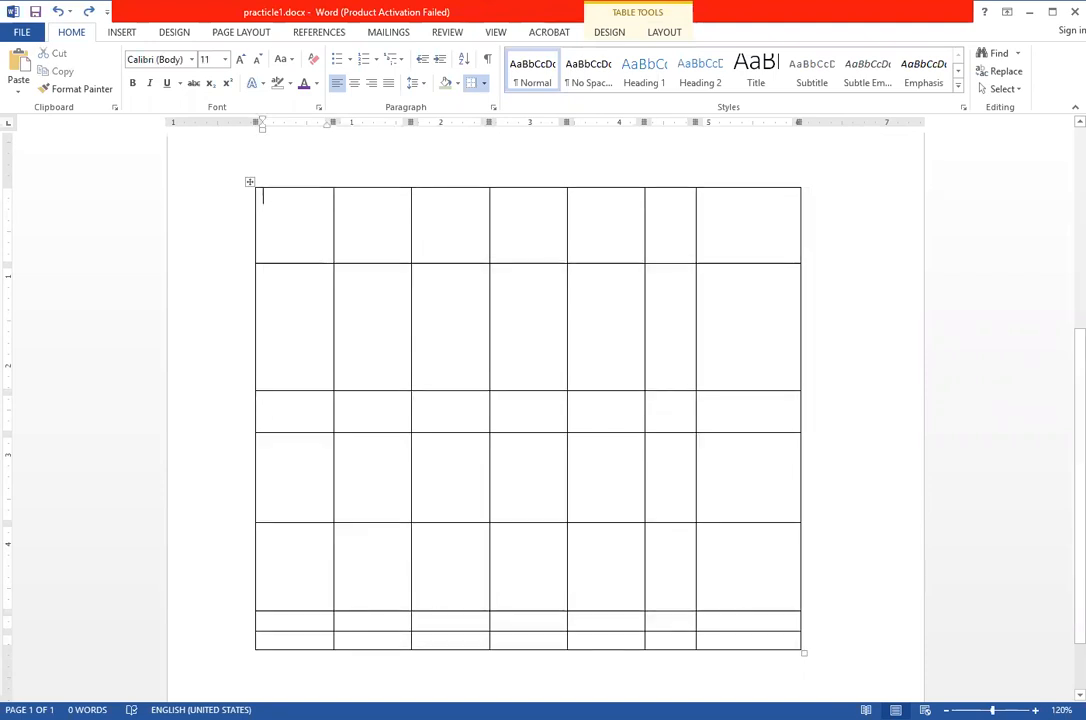
type("asdsadas")
key("Tab")
type("wfdrwer`")
key("Tab")
type("svrwerwqe`1ewr")
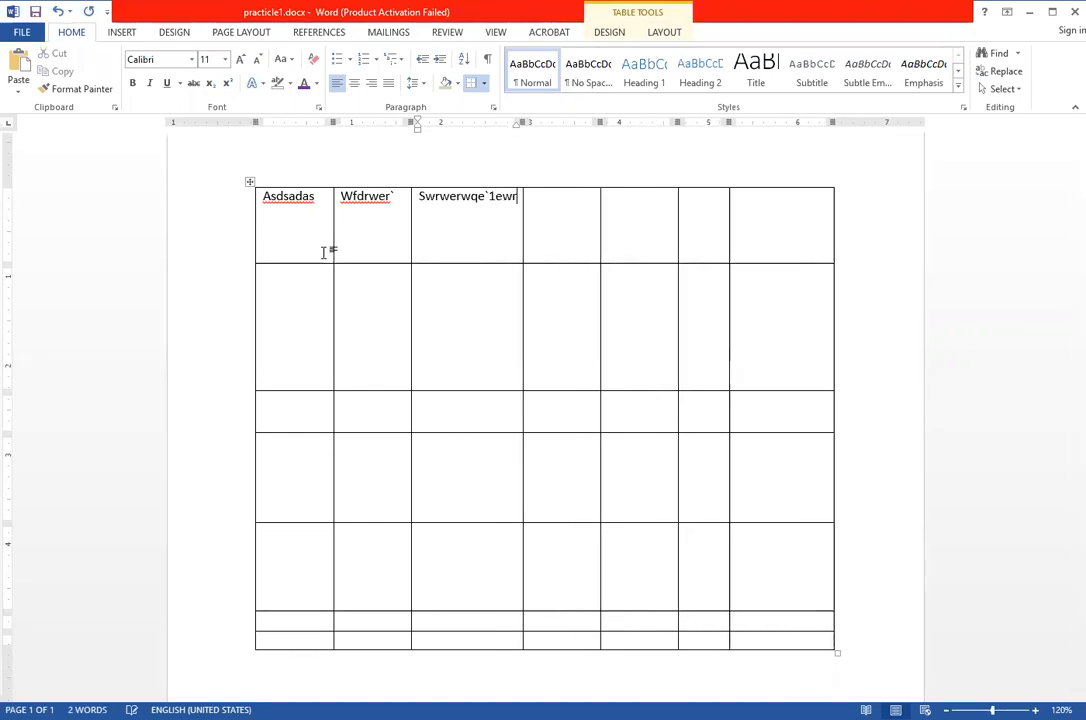
type("ew")
key("Tab")
type("dsfsd")
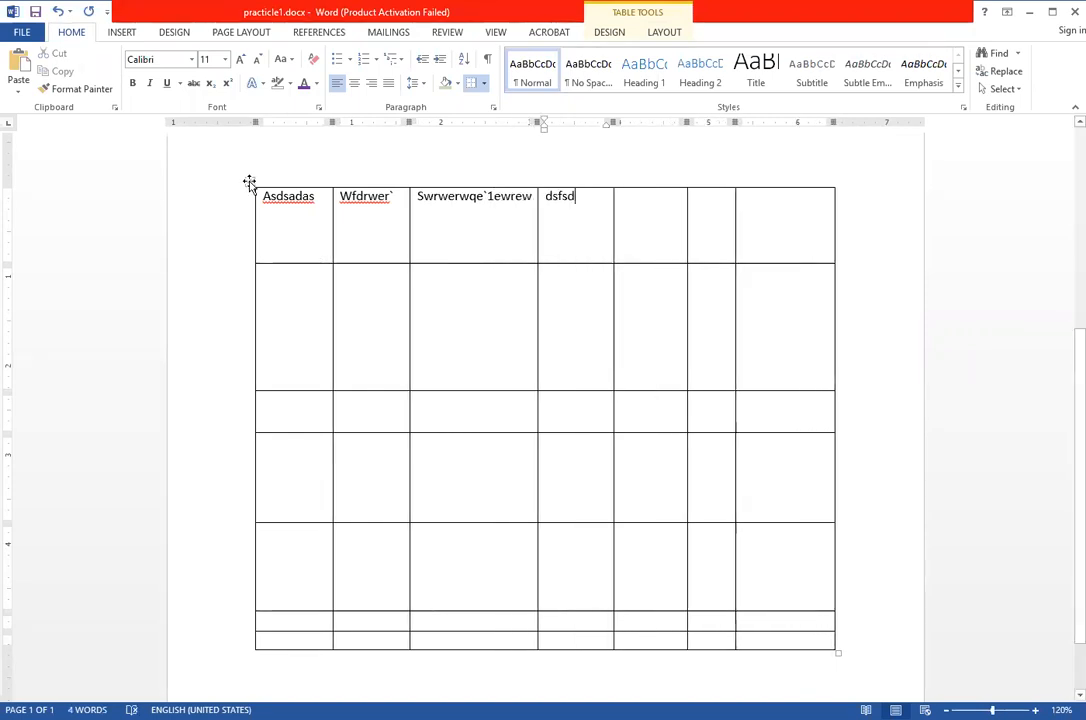
Clear the text from the whole table without deleting the table and go through the cells of its first row
left_click(249, 184)
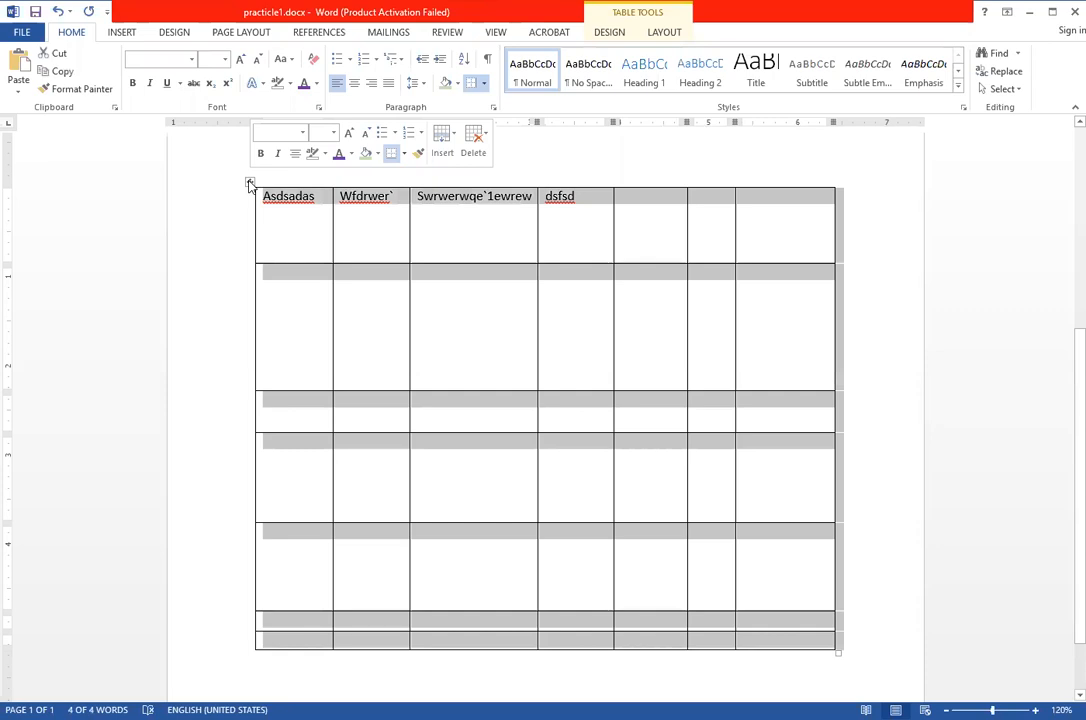
key("Delete")
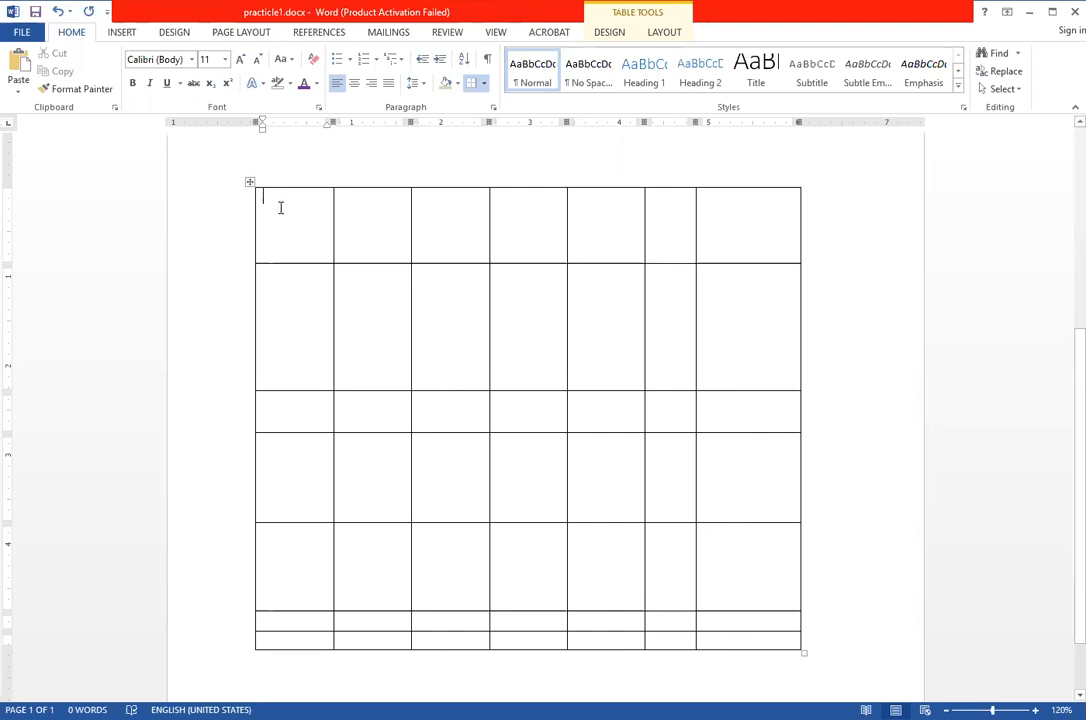
key("Tab")
key("Tab")
key("Tab")
left_click(579, 224)
left_click(660, 222)
left_click(708, 206)
Select the entire table and look through the border options and the table design and layout tools
left_click(249, 180)
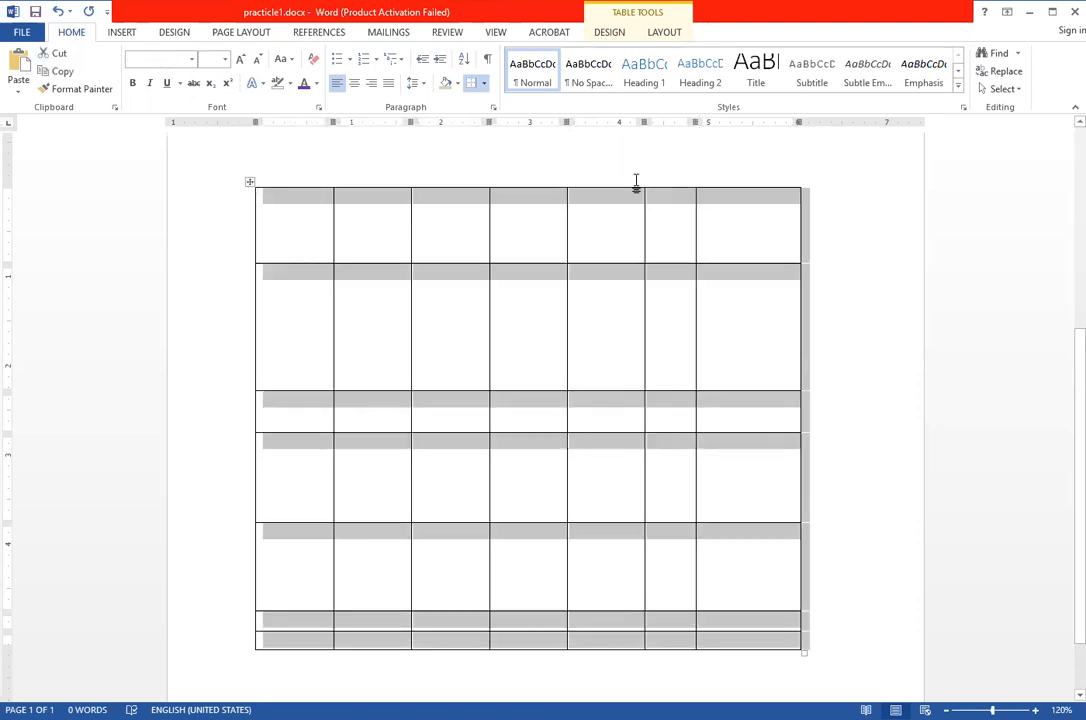
left_click(484, 86)
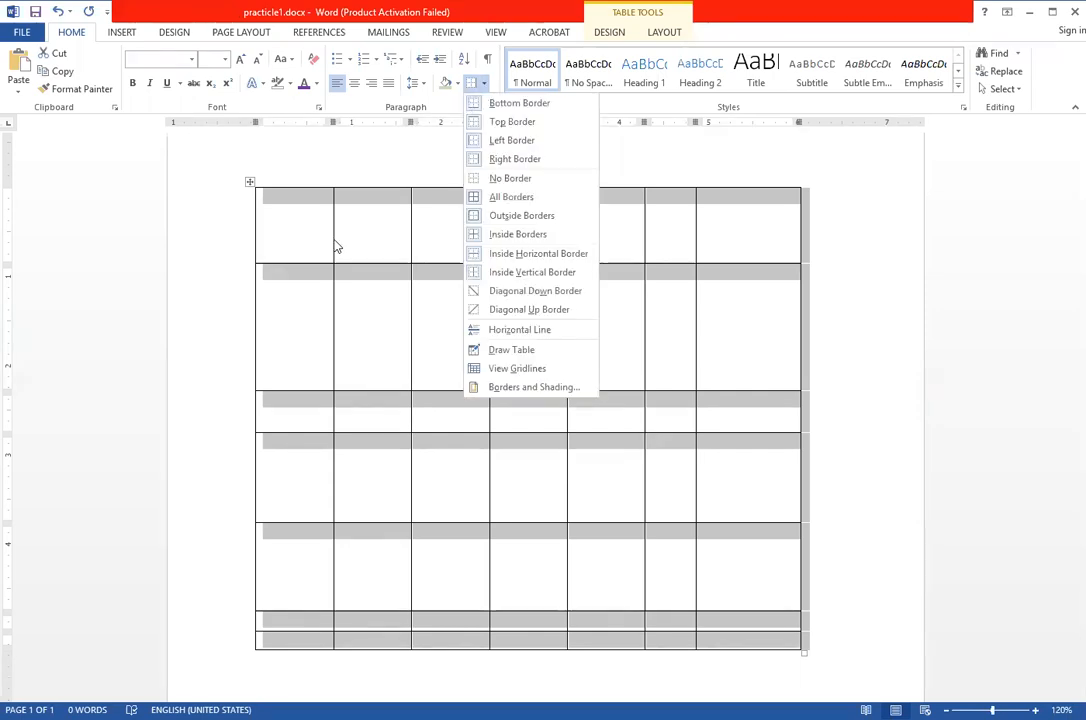
left_click(250, 185)
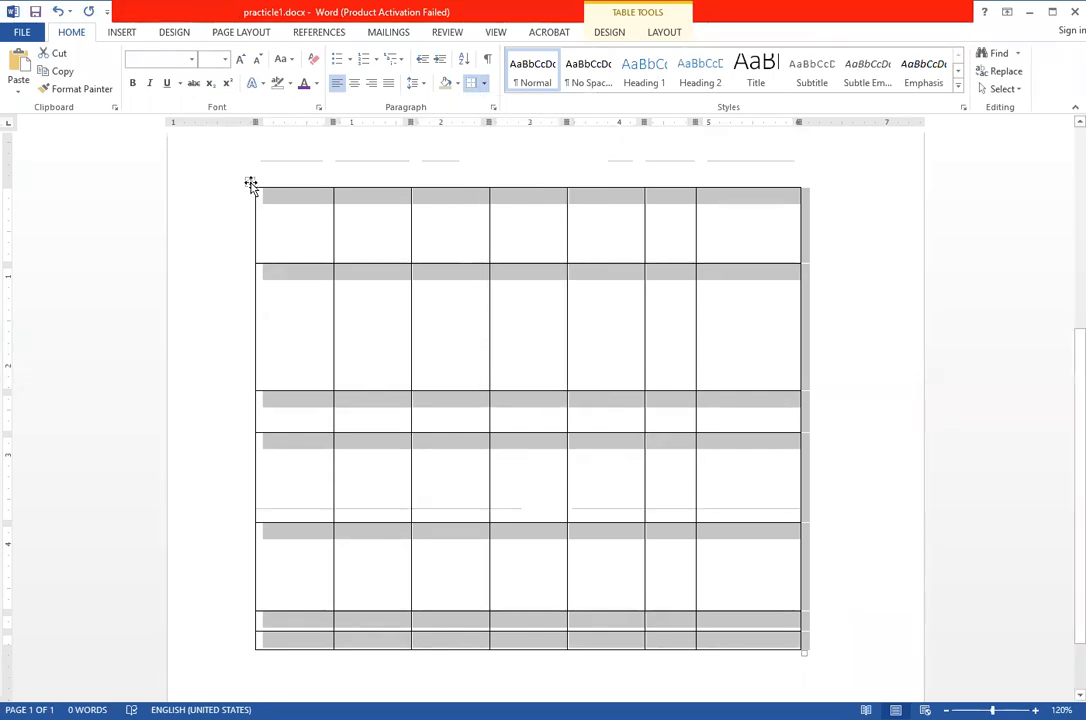
left_click(484, 86)
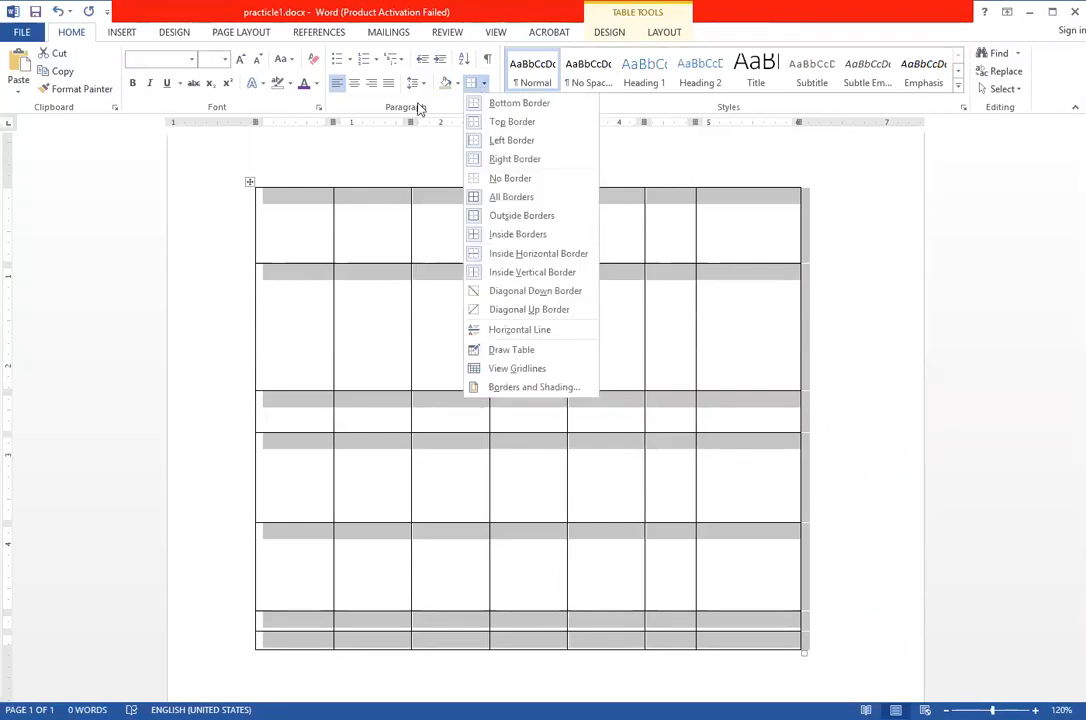
left_click(617, 35)
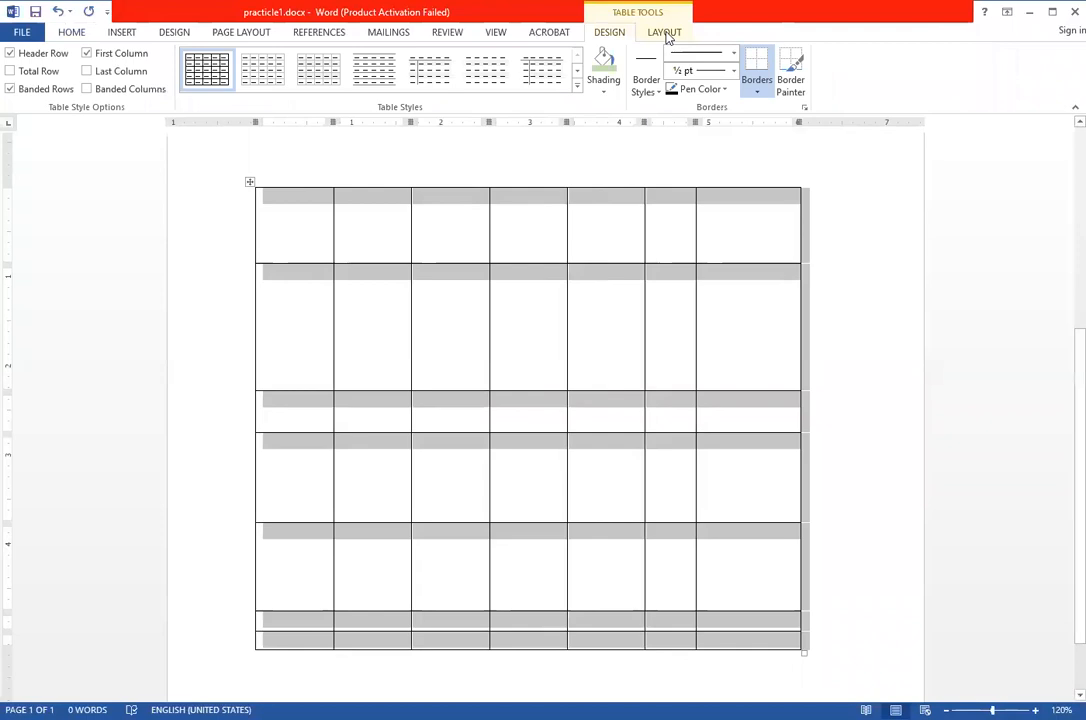
left_click(667, 33)
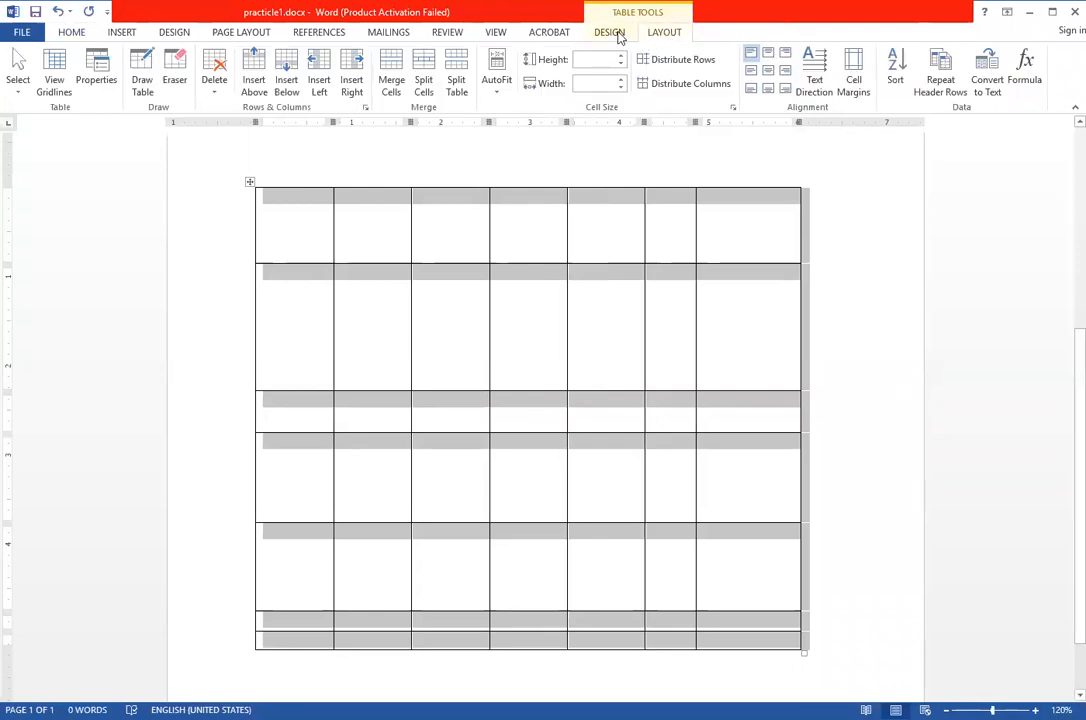
left_click(618, 35)
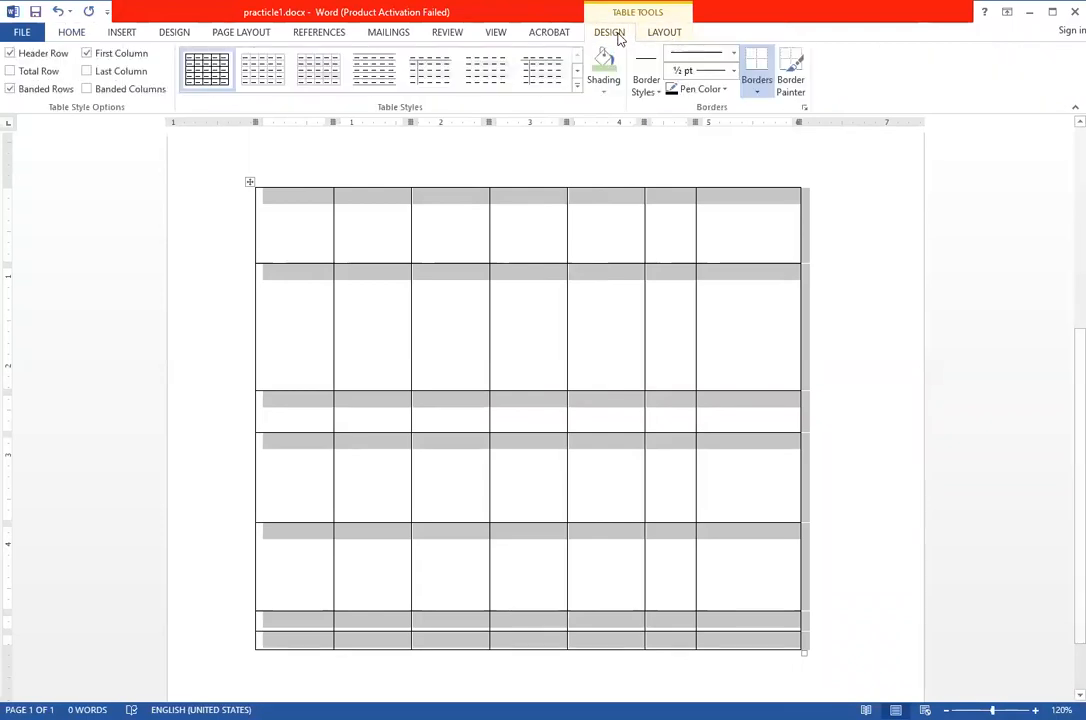
Remove the bottom, top, left and right outer borders of the selected table
left_click(758, 91)
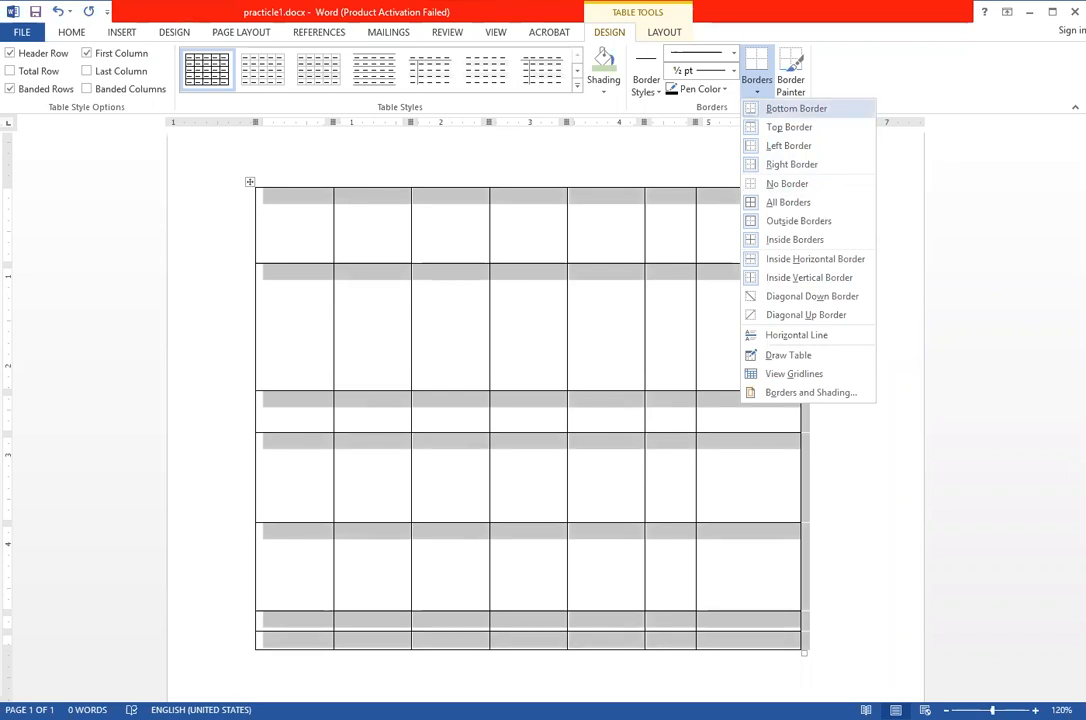
left_click(303, 665)
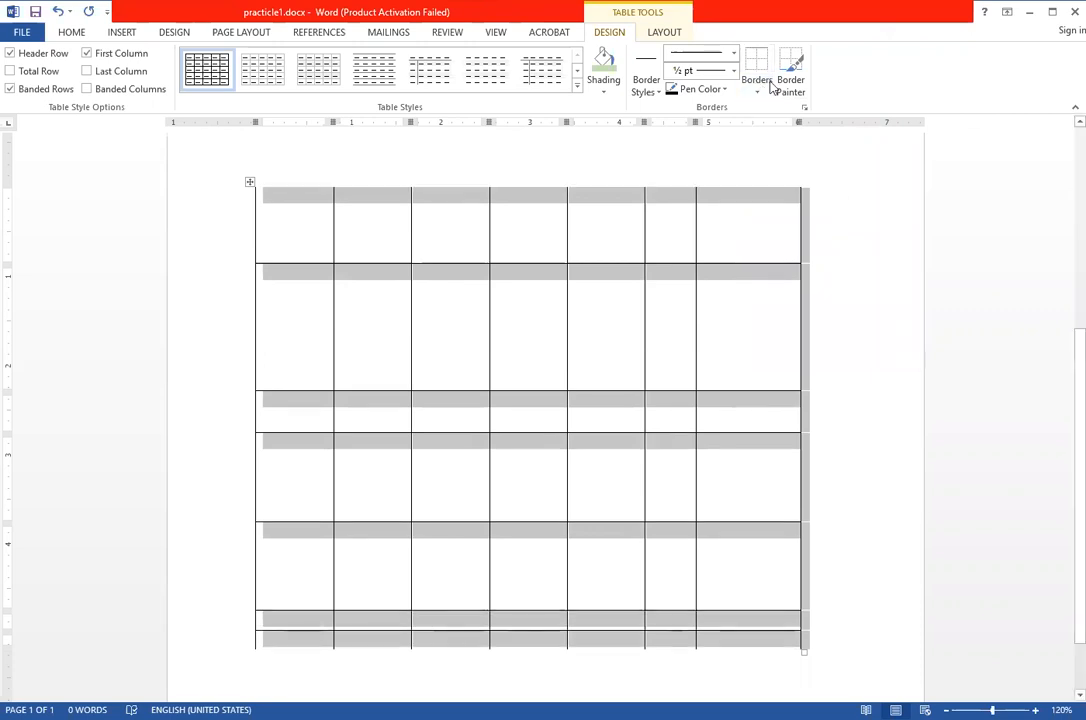
left_click(757, 91)
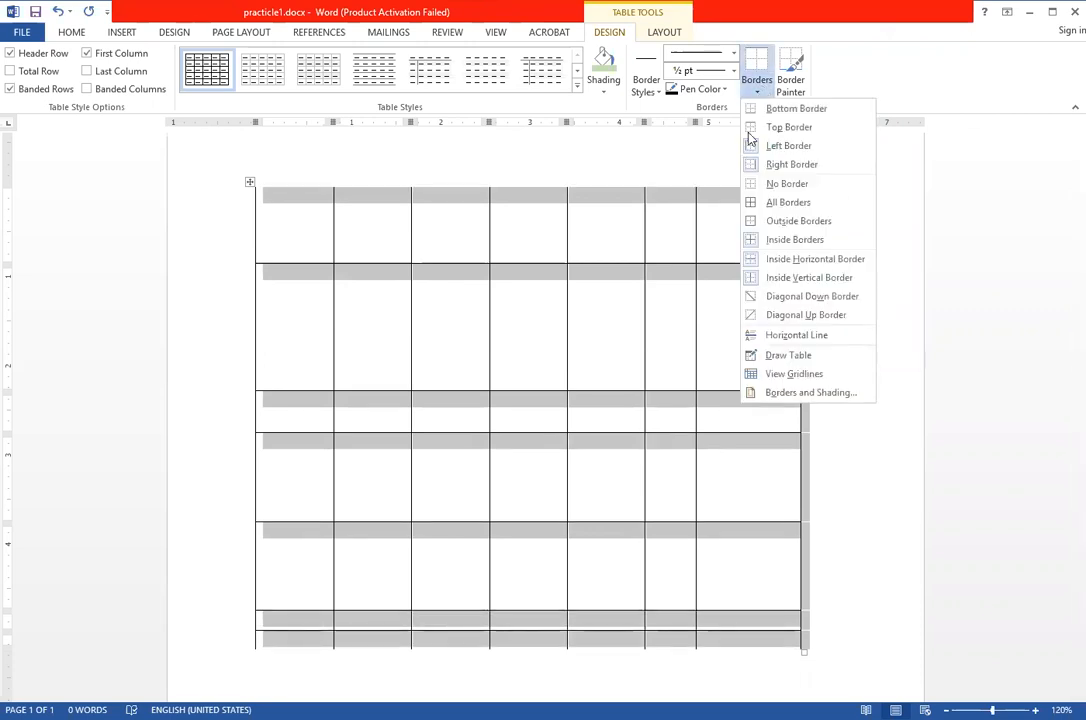
left_click(755, 97)
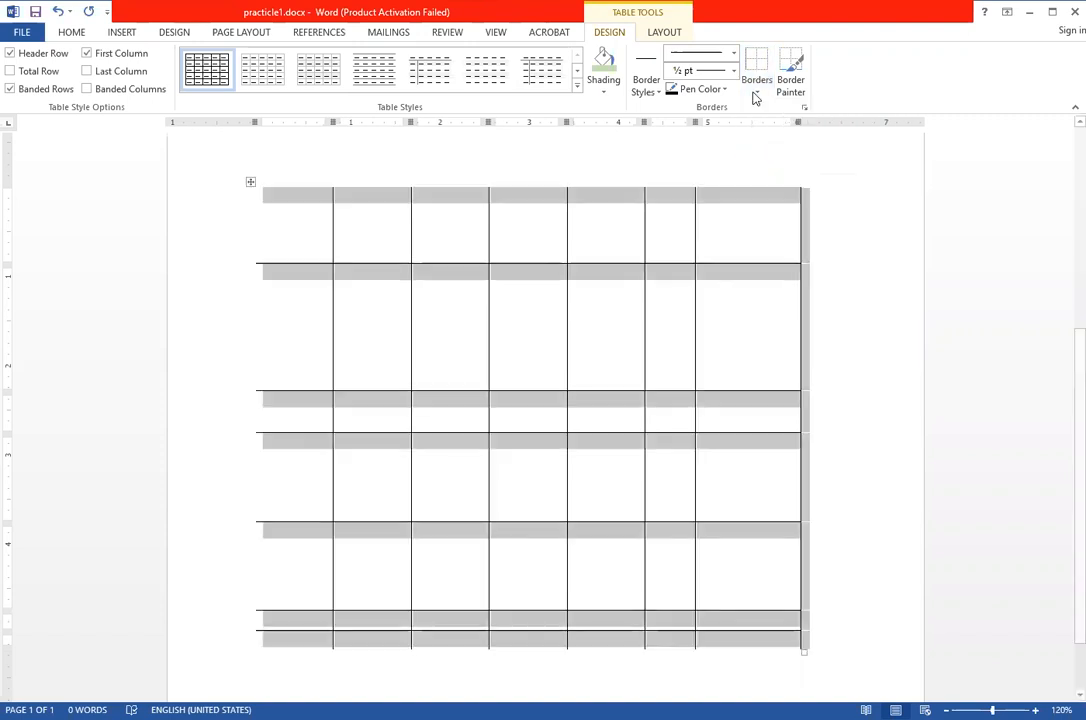
left_click(755, 97)
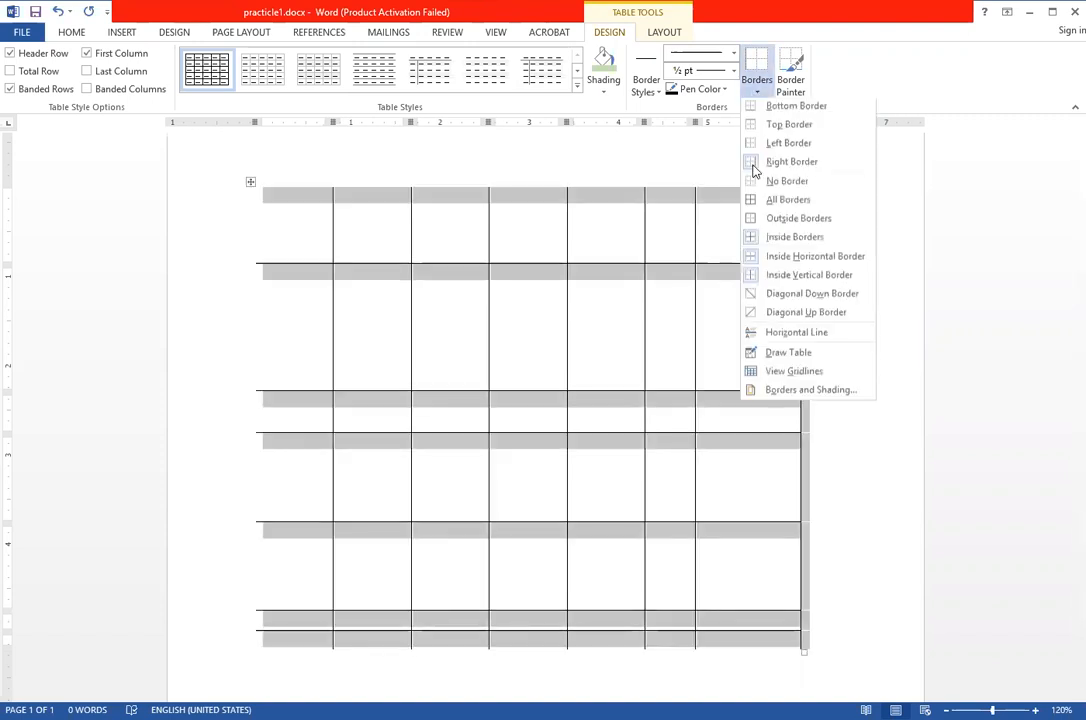
left_click(757, 162)
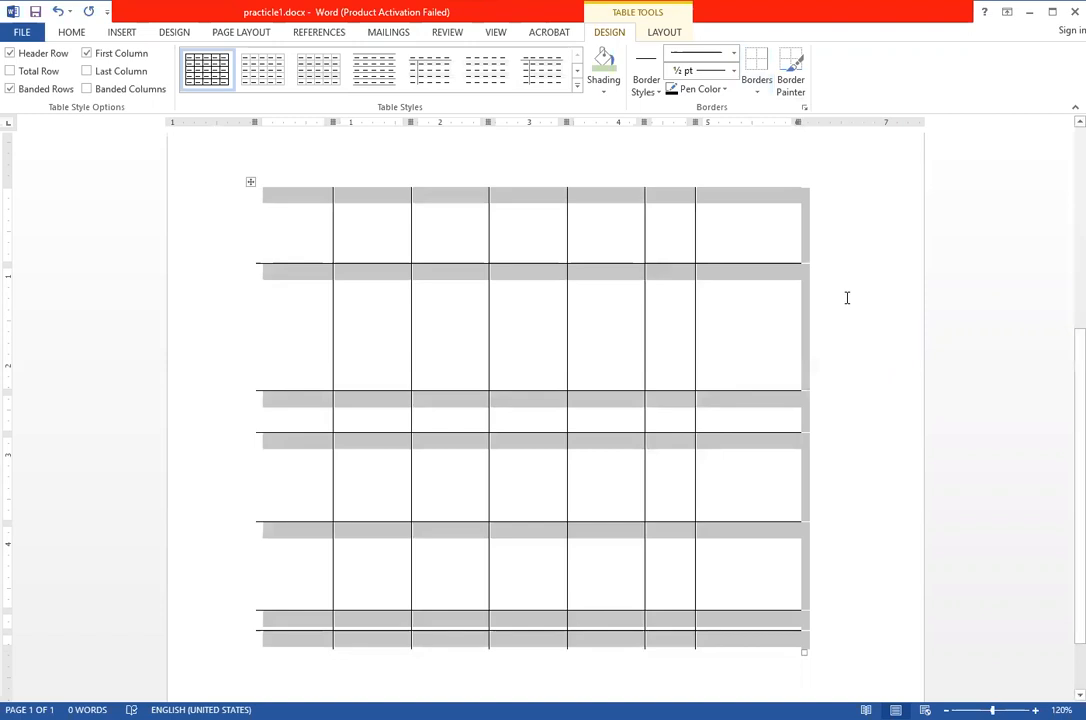
Examine the table's remaining inner borders over the whole page and view the table layout tools
left_click(845, 297)
scroll(693, 373, "down", 3)
scroll(621, 318, "down", 3)
scroll(621, 320, "up", 2)
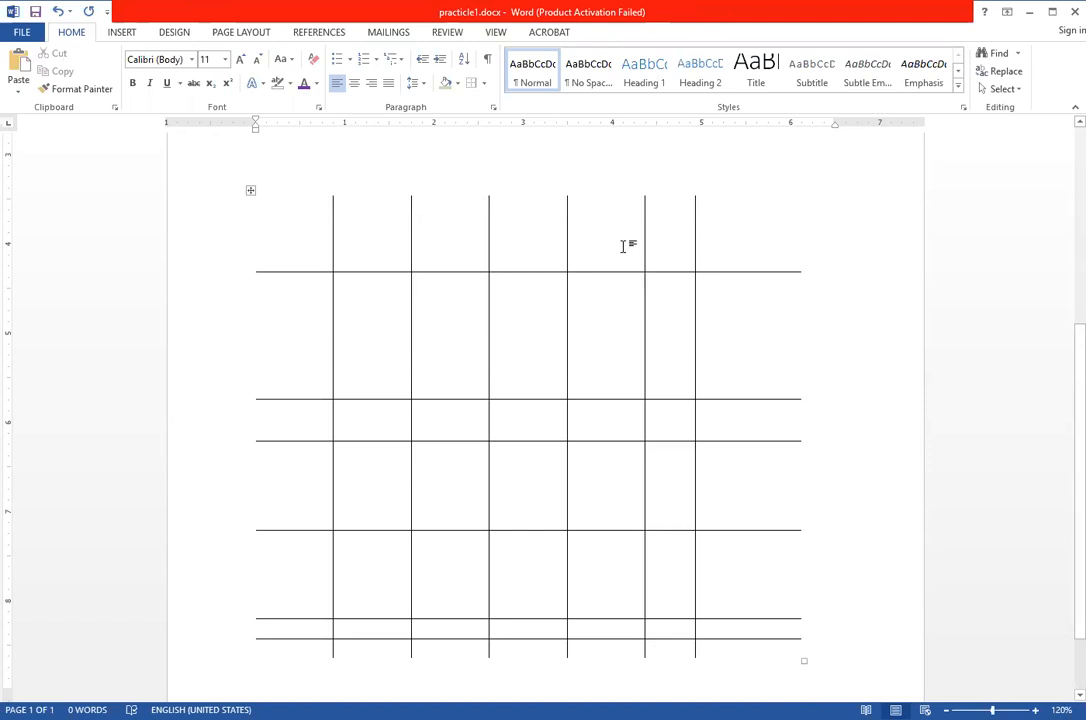
left_click(251, 194)
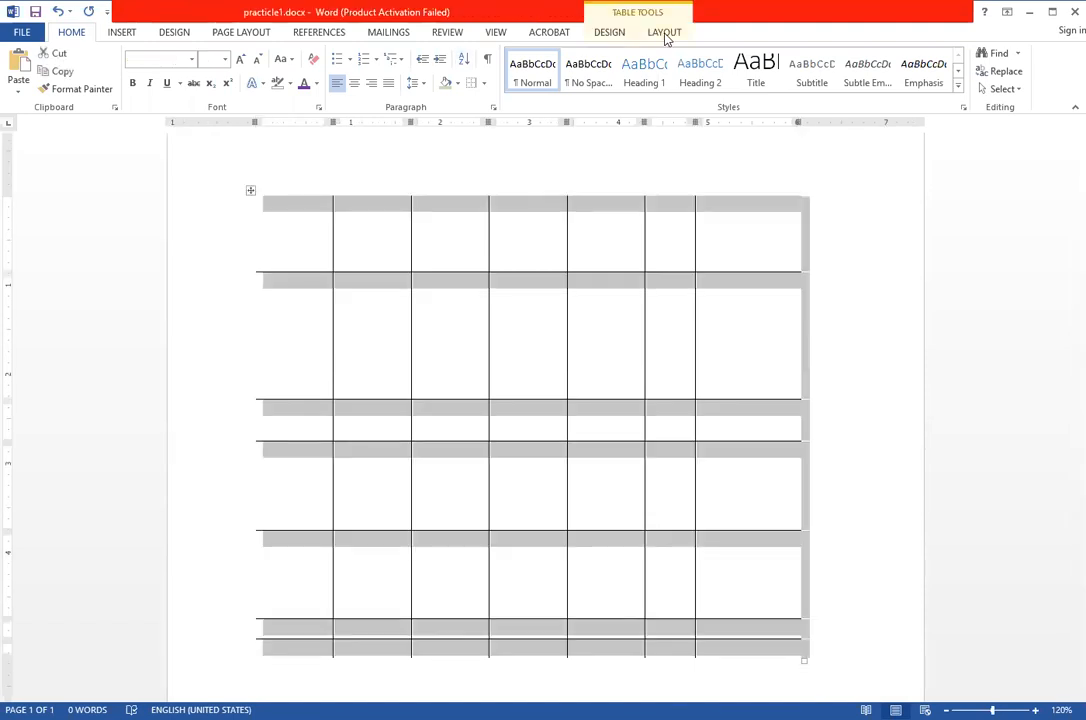
left_click(665, 33)
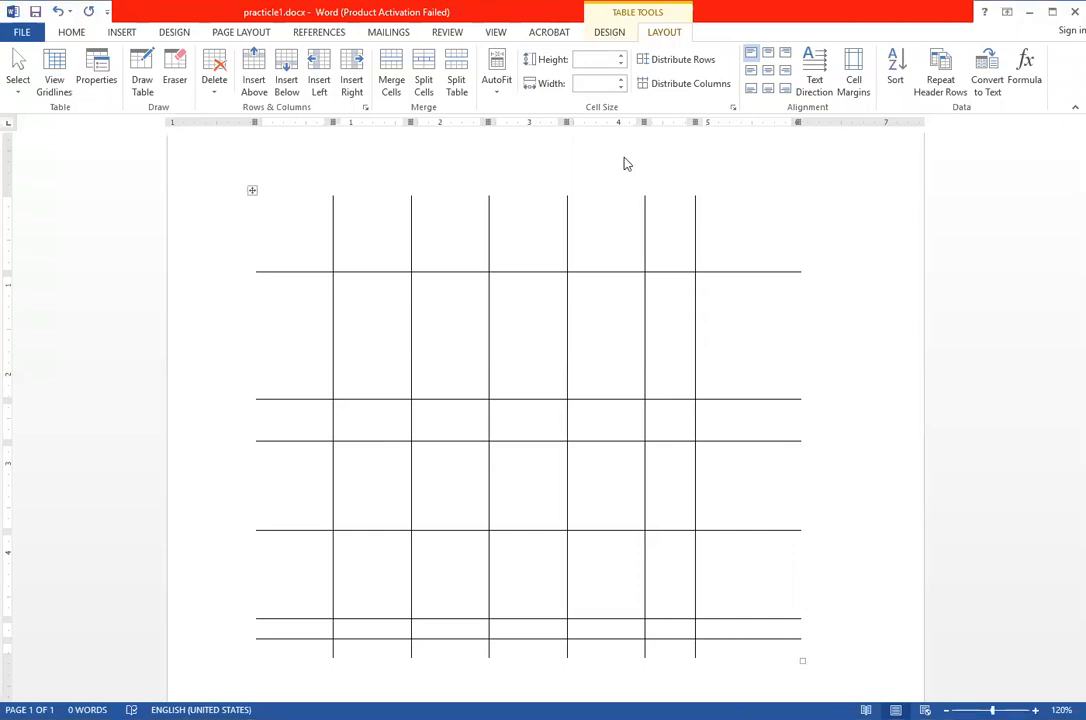
left_click_drag(624, 165, 878, 485)
left_click(876, 483)
left_click(398, 255)
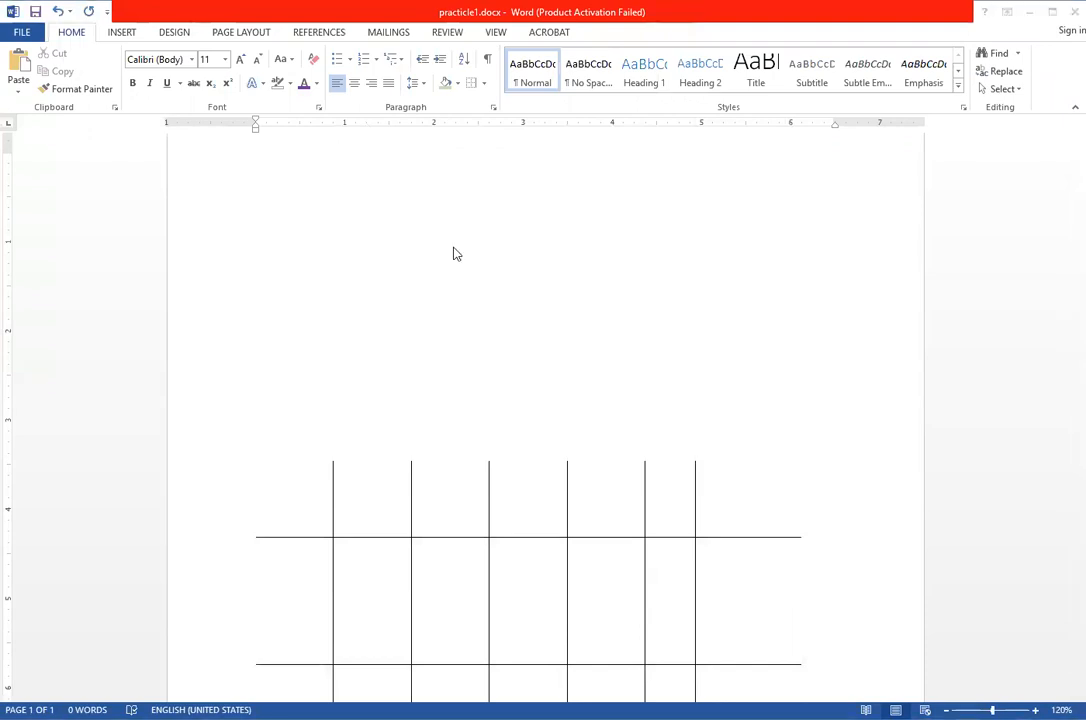
scroll(431, 312, "down", 3)
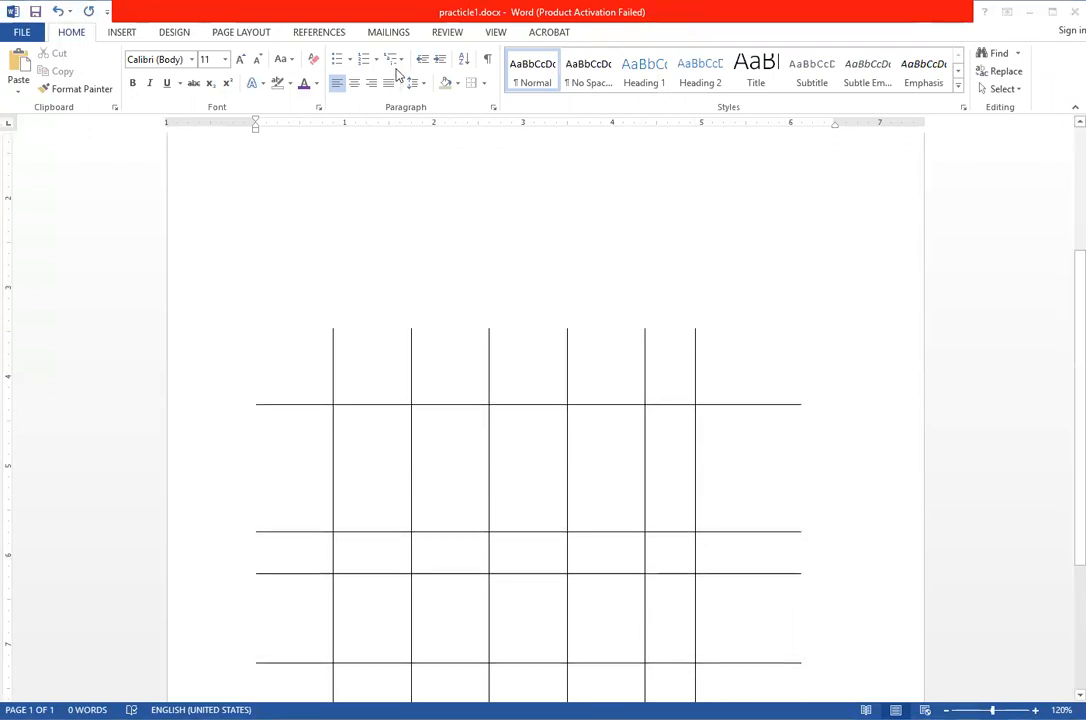
scroll(405, 313, "down", 2)
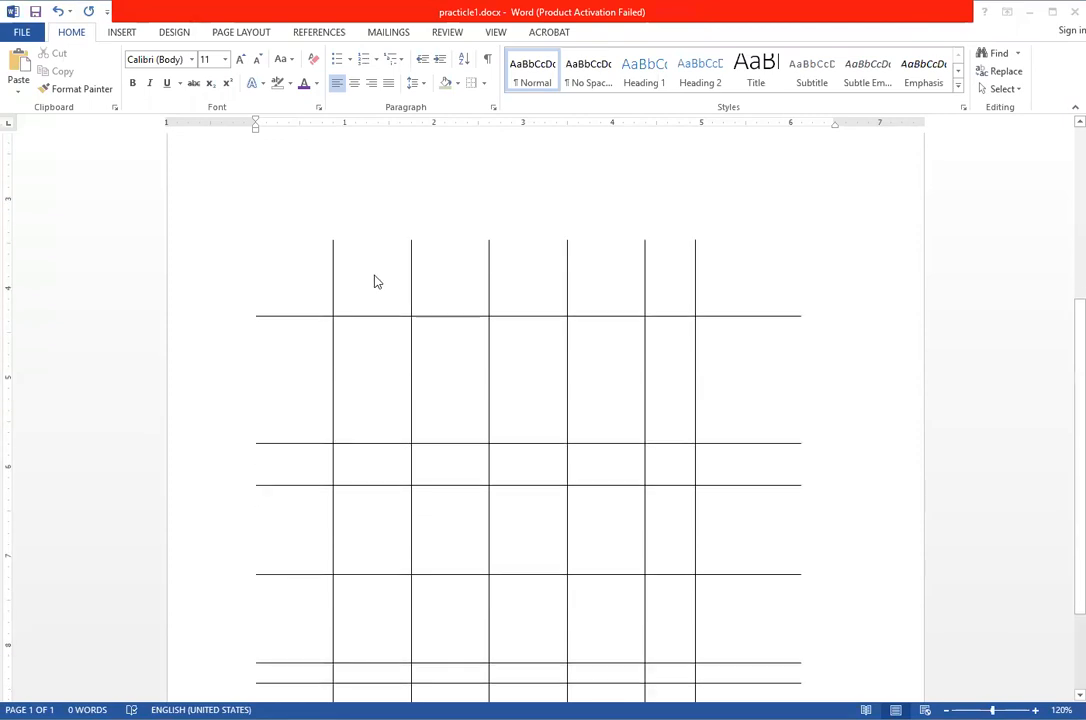
scroll(385, 262, "down", 2)
scroll(264, 190, "up", 1)
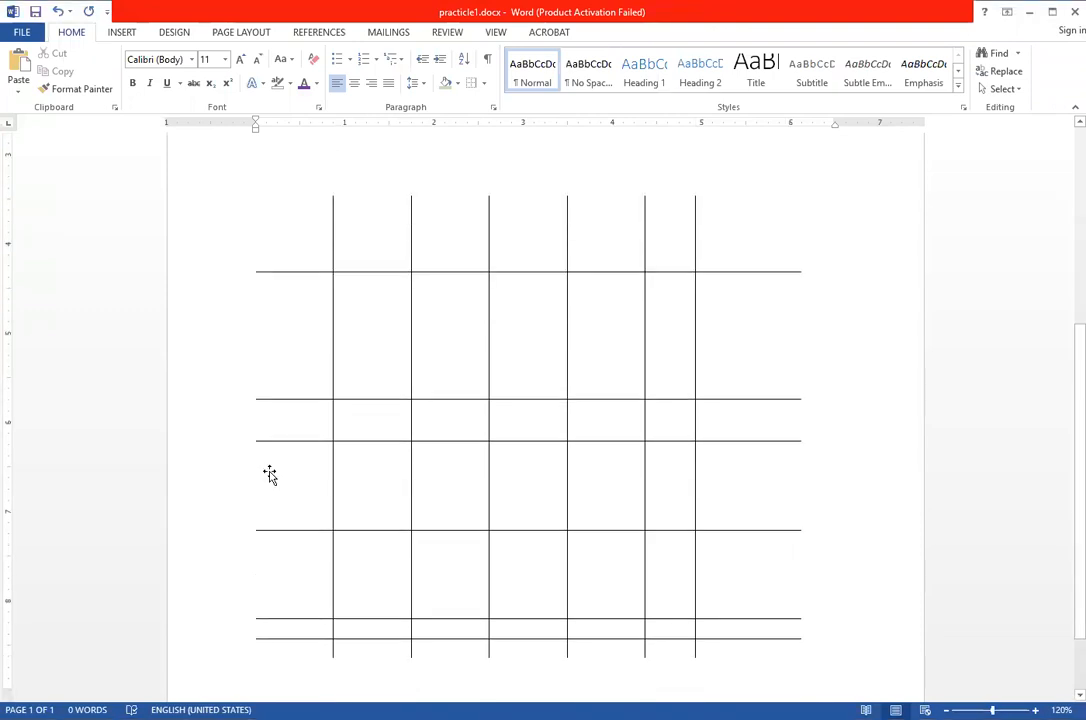
scroll(269, 475, "up", 6)
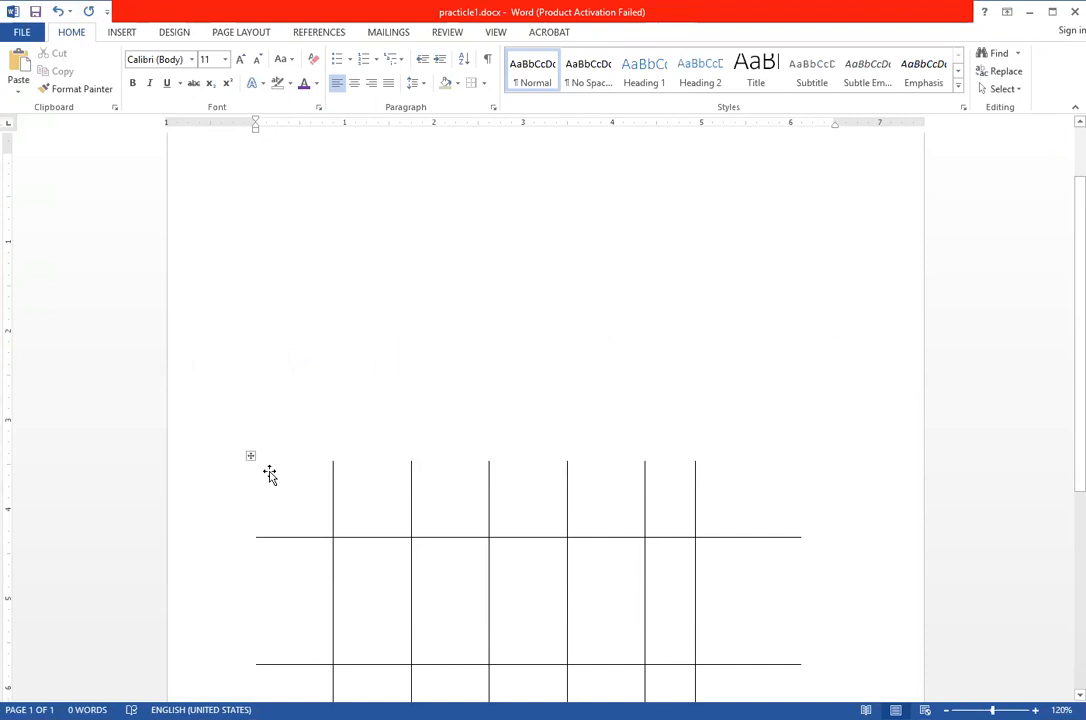
Select the entire table, apply No Border to it, and clear the selection
left_click(252, 456)
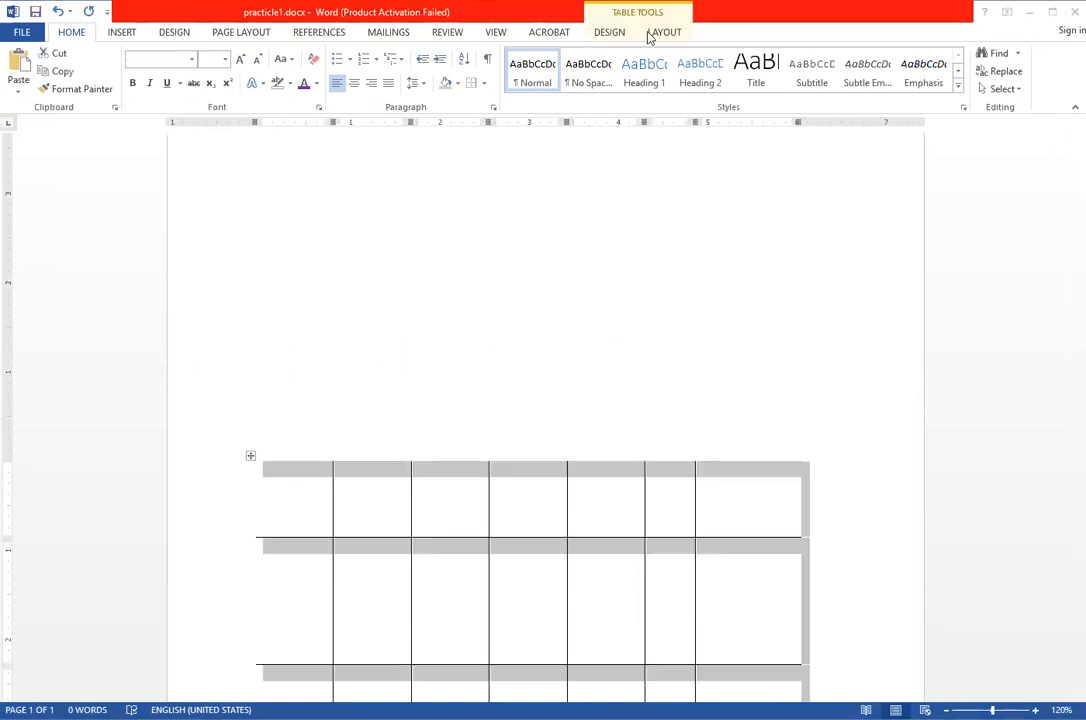
left_click(614, 32)
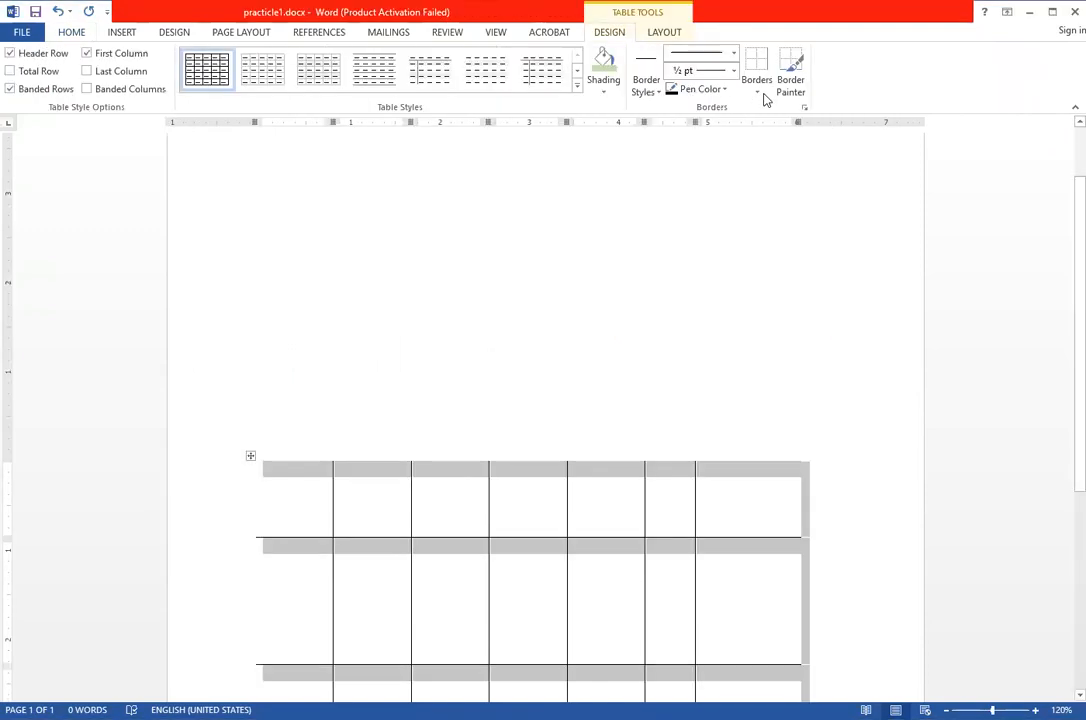
left_click(761, 93)
scroll(698, 222, "down", 6)
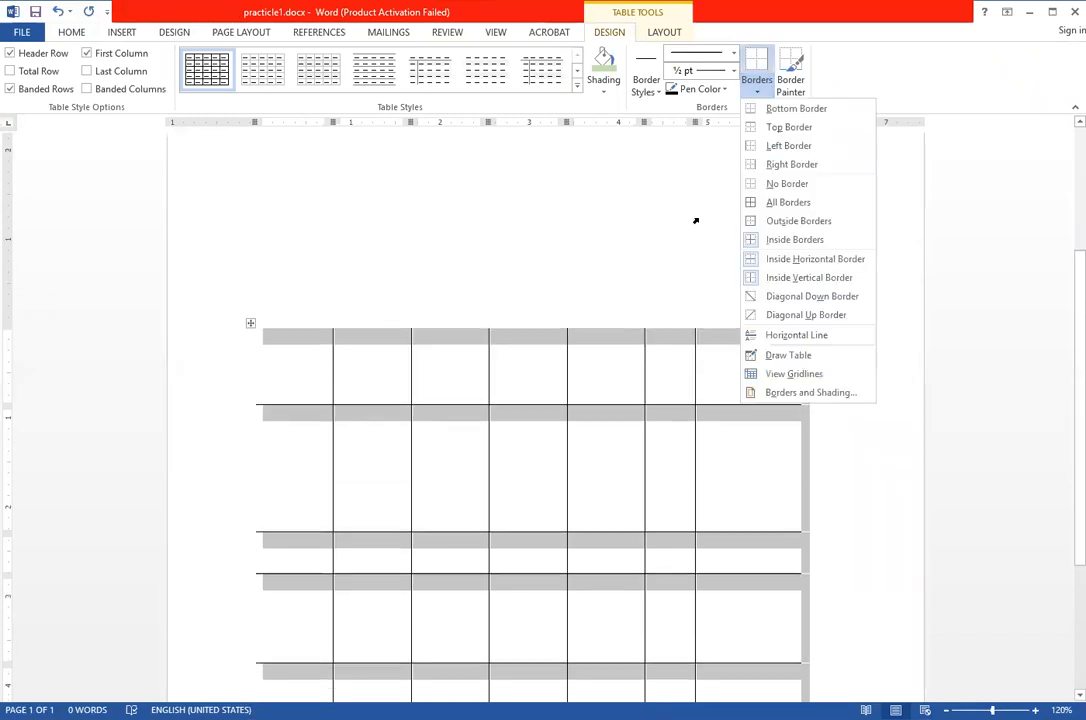
left_click(757, 190)
left_click(892, 641)
key("BackSpace")
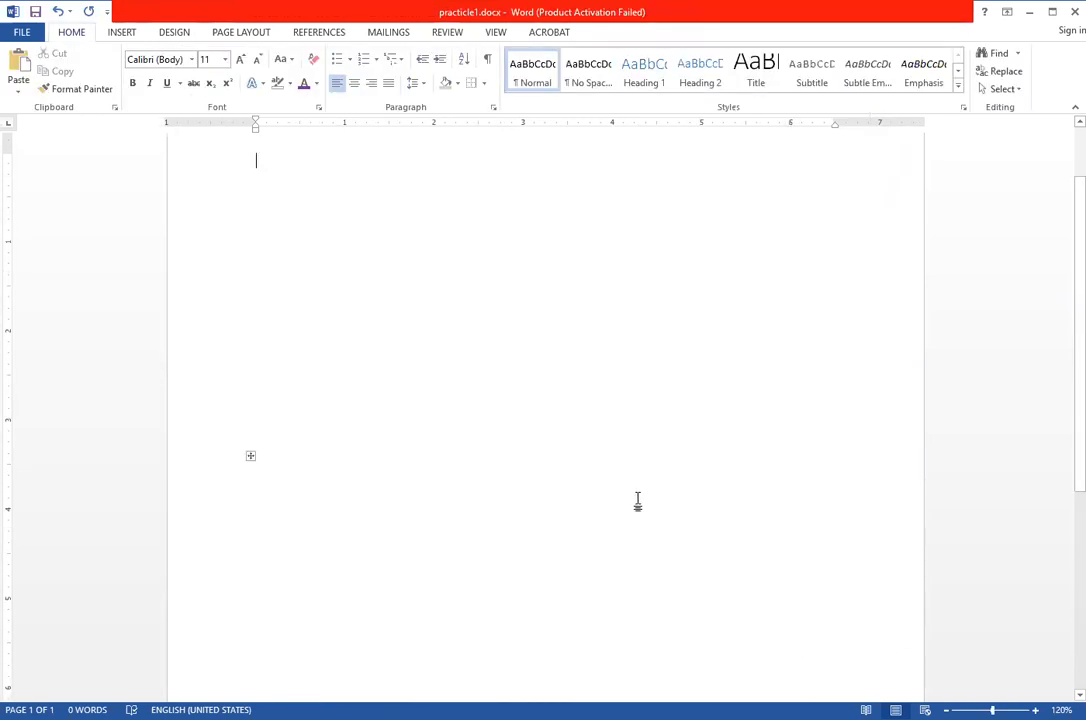
Select the entire borderless table again, inspect its extent, and look through the border options
left_click(252, 456)
scroll(252, 456, "down", 5)
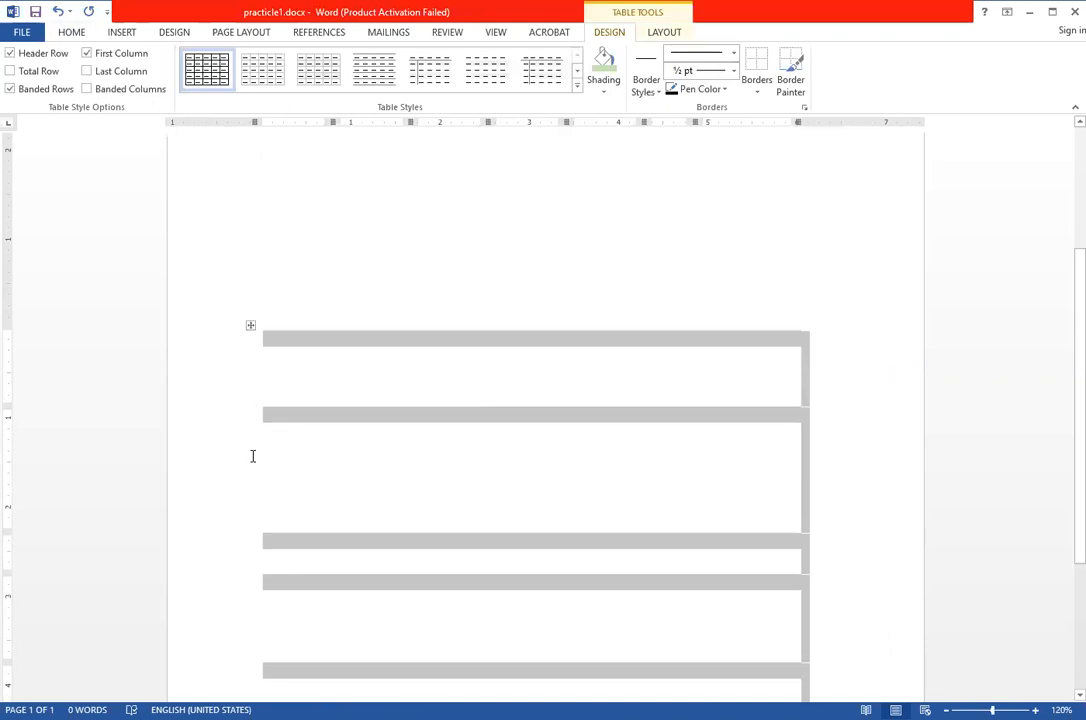
scroll(485, 514, "down", 1)
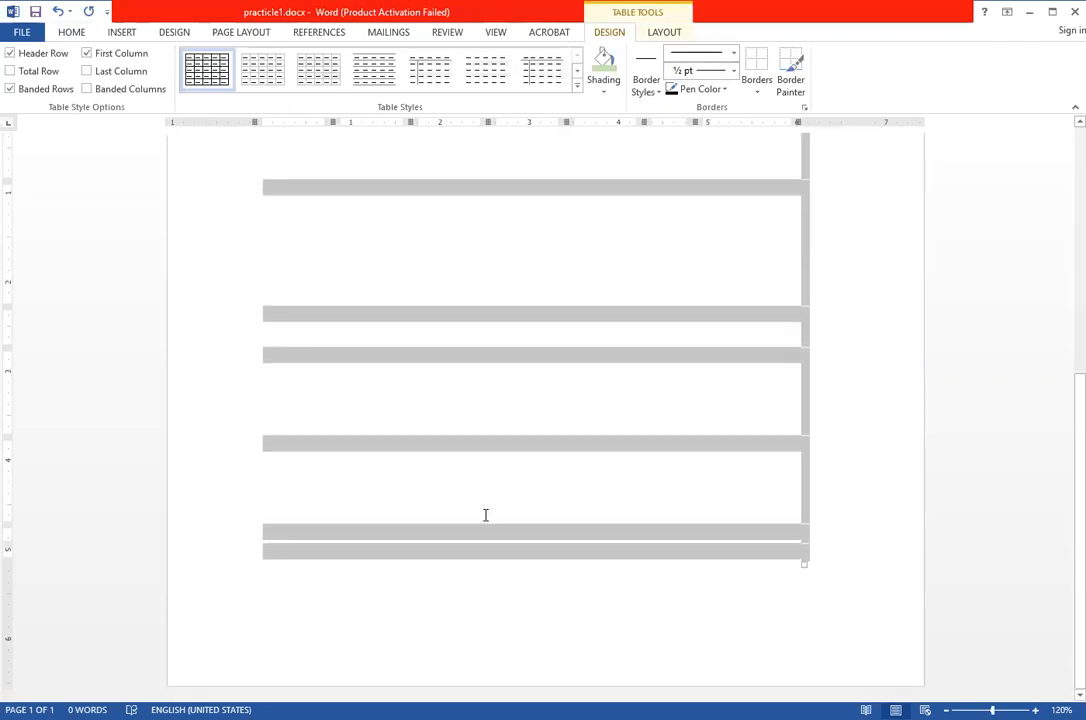
scroll(601, 381, "up", 2)
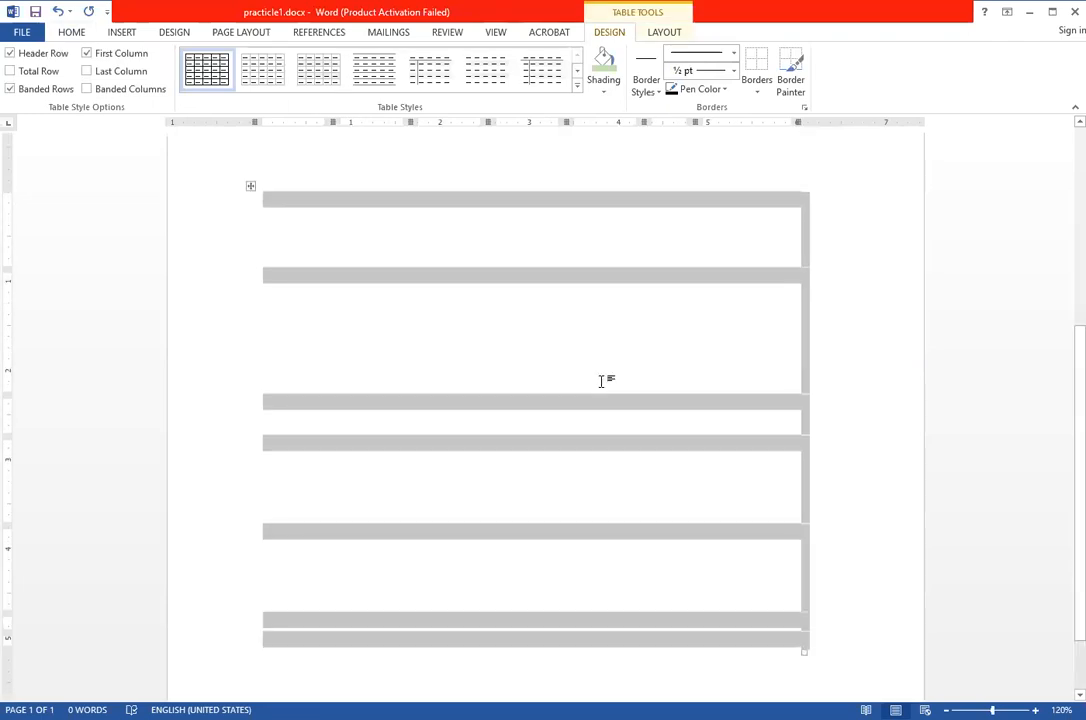
left_click(758, 89)
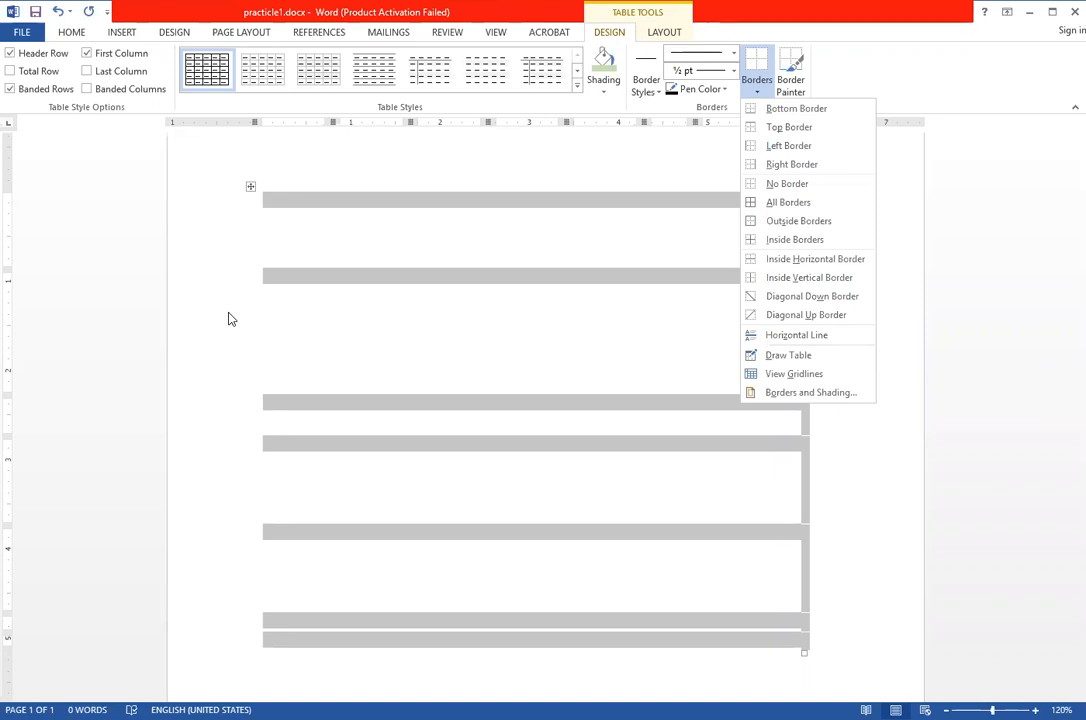
left_click(855, 482)
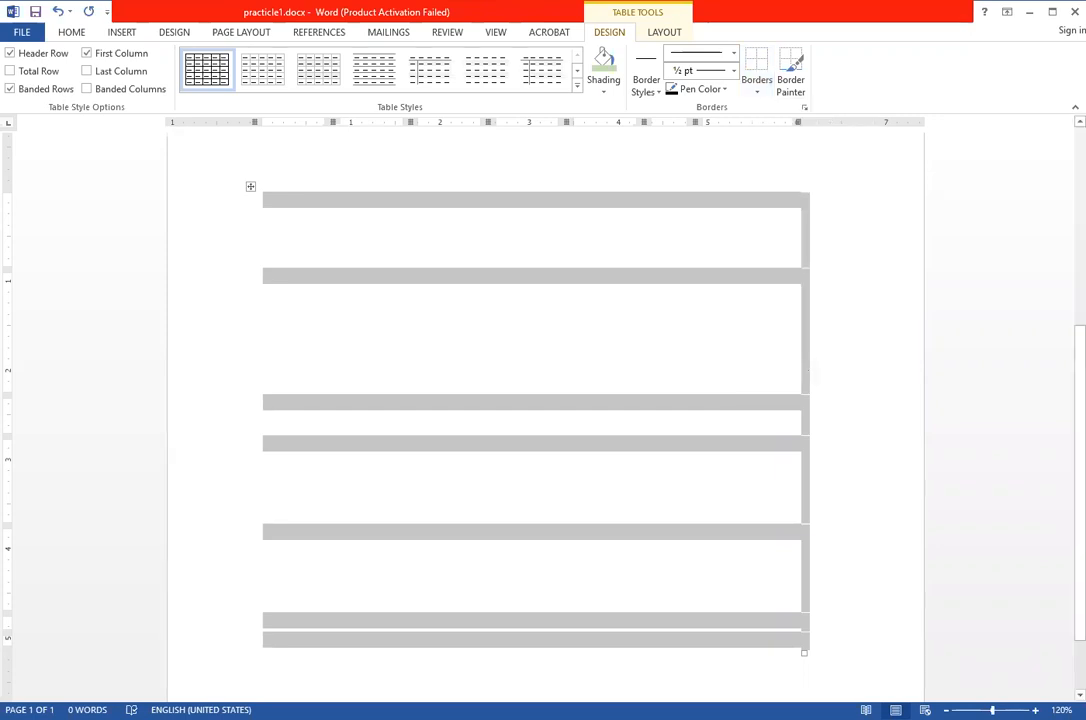